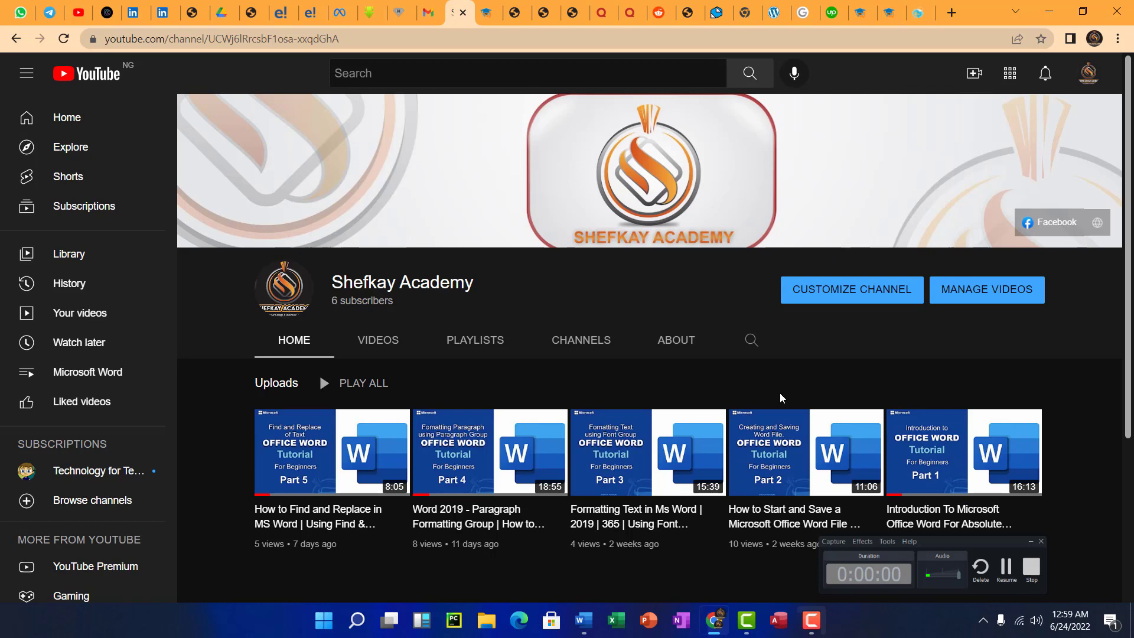
# - Minimize Chrome to show the Word document with its empty 10-column, 8-row table
pyautogui.click(1043, 14)
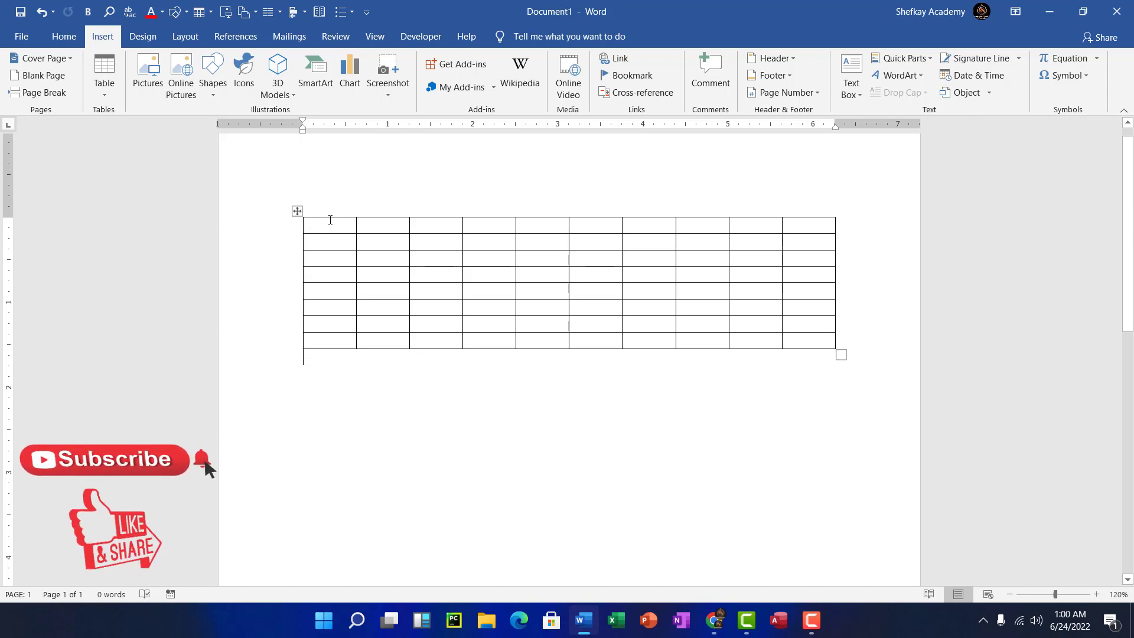
pyautogui.click(330, 219)
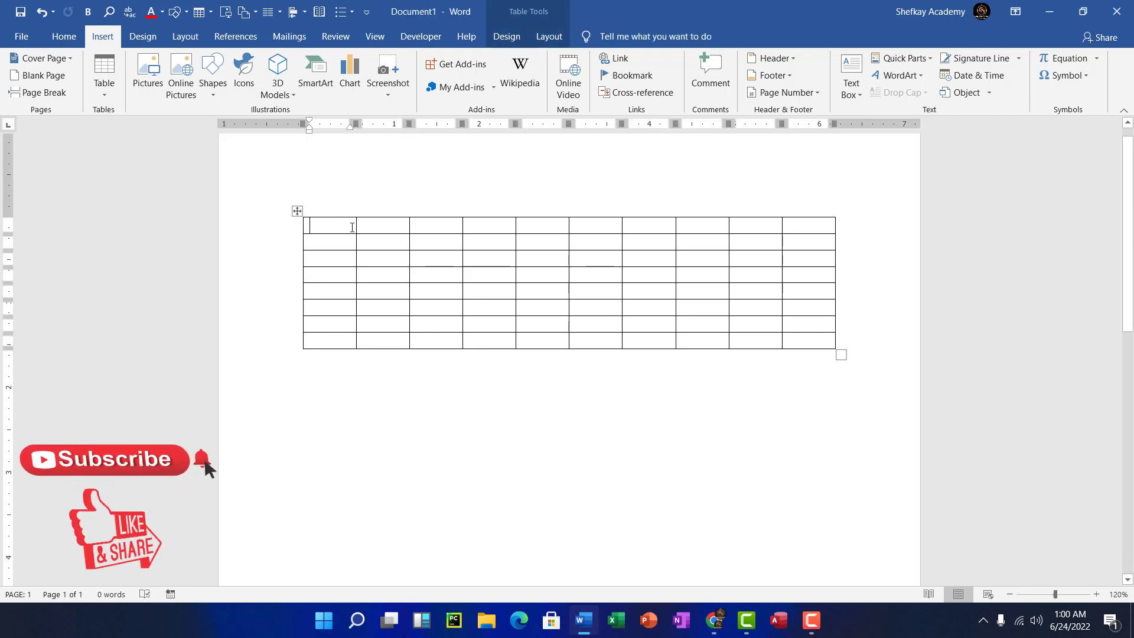
pyautogui.click(458, 245)
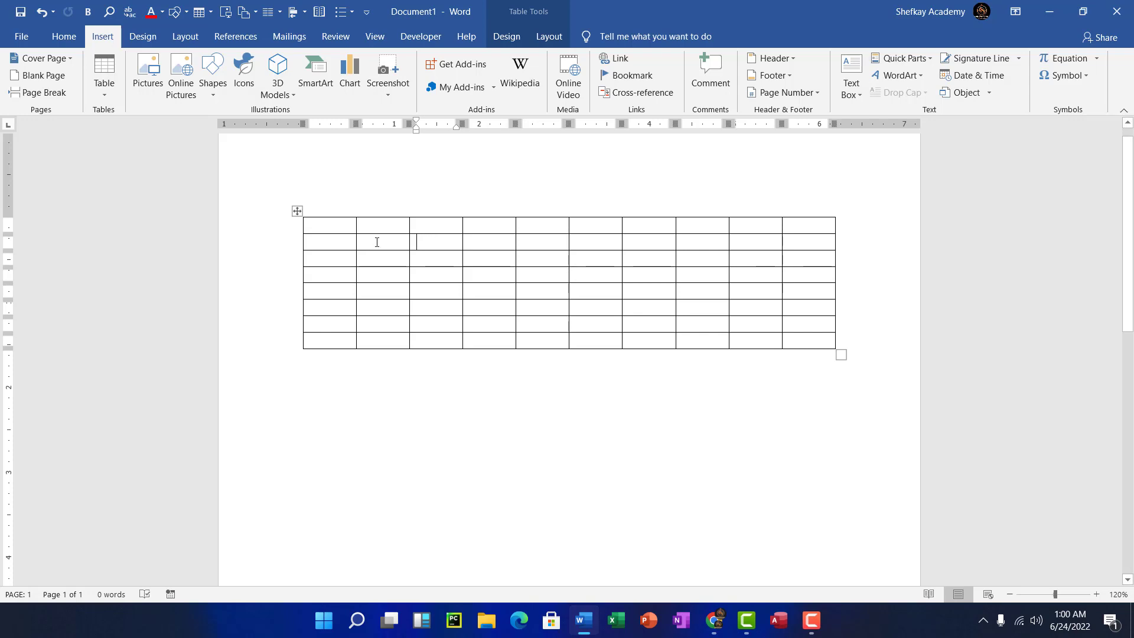
pyautogui.click(333, 225)
pyautogui.click(337, 241)
pyautogui.click(325, 223)
pyautogui.click(375, 225)
pyautogui.click(418, 225)
pyautogui.click(342, 224)
pyautogui.click(378, 228)
pyautogui.click(342, 228)
pyautogui.click(342, 245)
pyautogui.click(428, 257)
pyautogui.click(345, 224)
pyautogui.click(394, 228)
pyautogui.click(412, 224)
pyautogui.moveTo(337, 224); pyautogui.dragTo(332, 331)
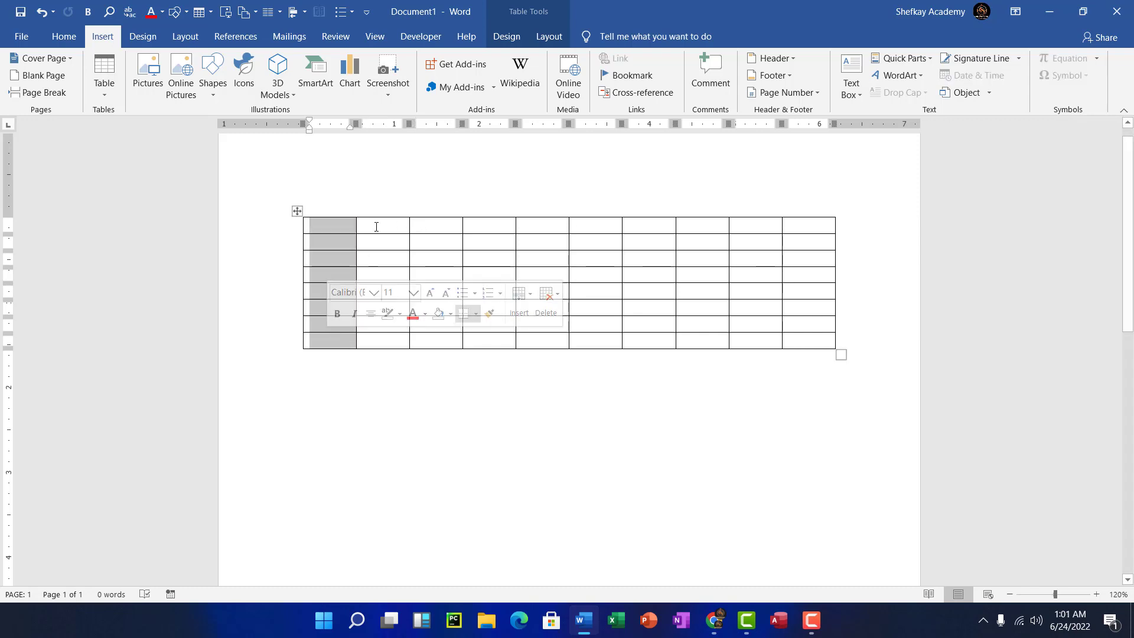
pyautogui.moveTo(374, 238); pyautogui.dragTo(382, 340)
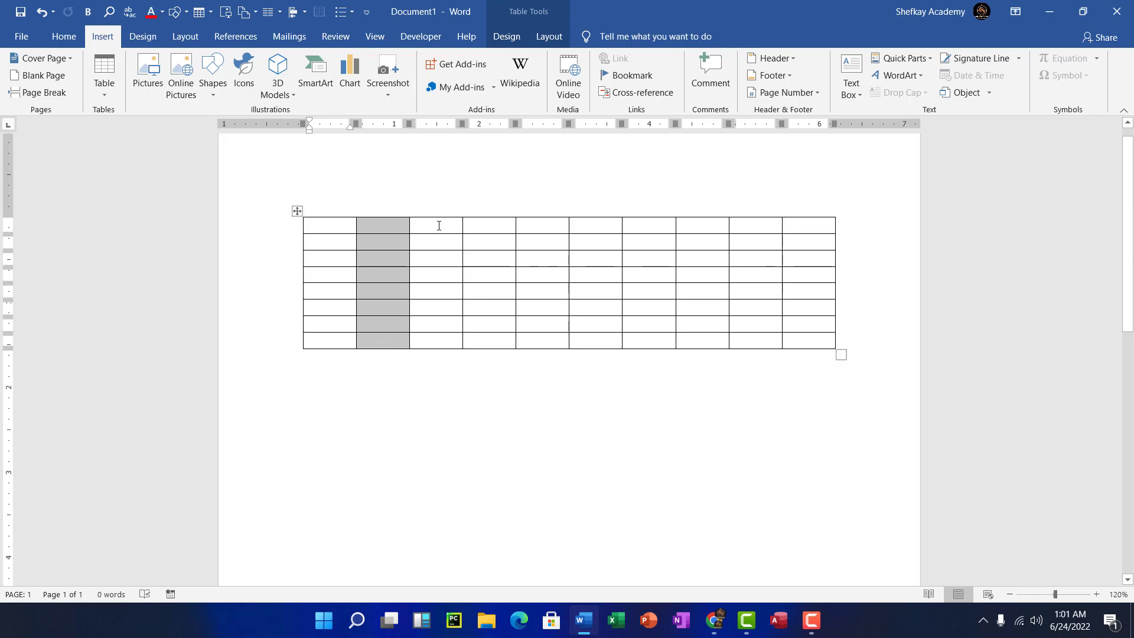
pyautogui.moveTo(438, 223); pyautogui.dragTo(436, 336)
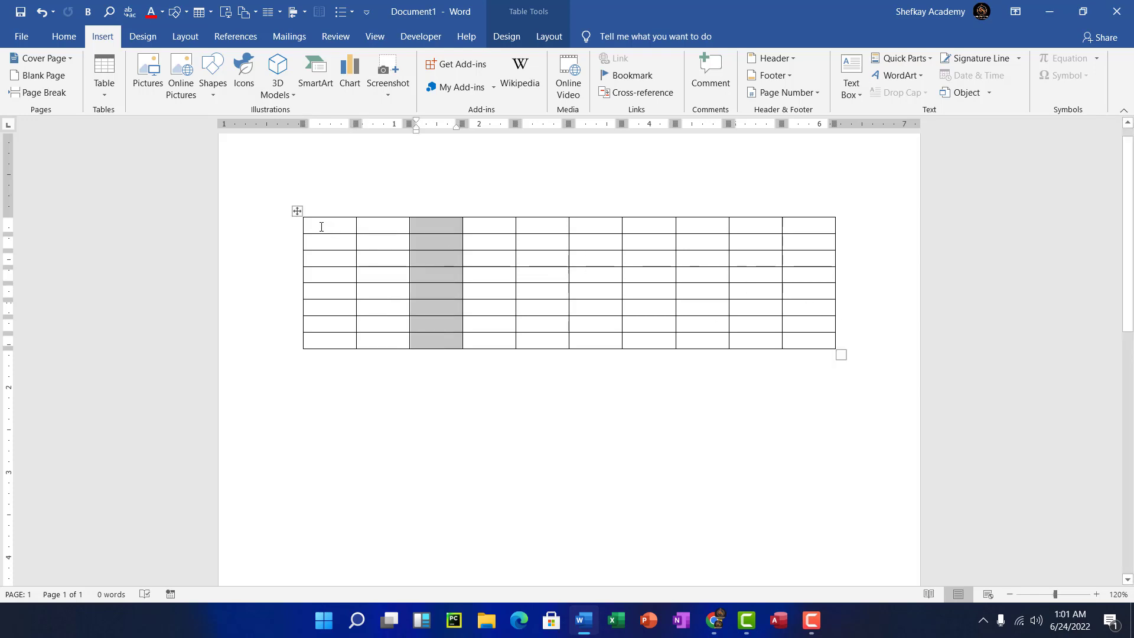
pyautogui.moveTo(321, 227); pyautogui.dragTo(810, 217)
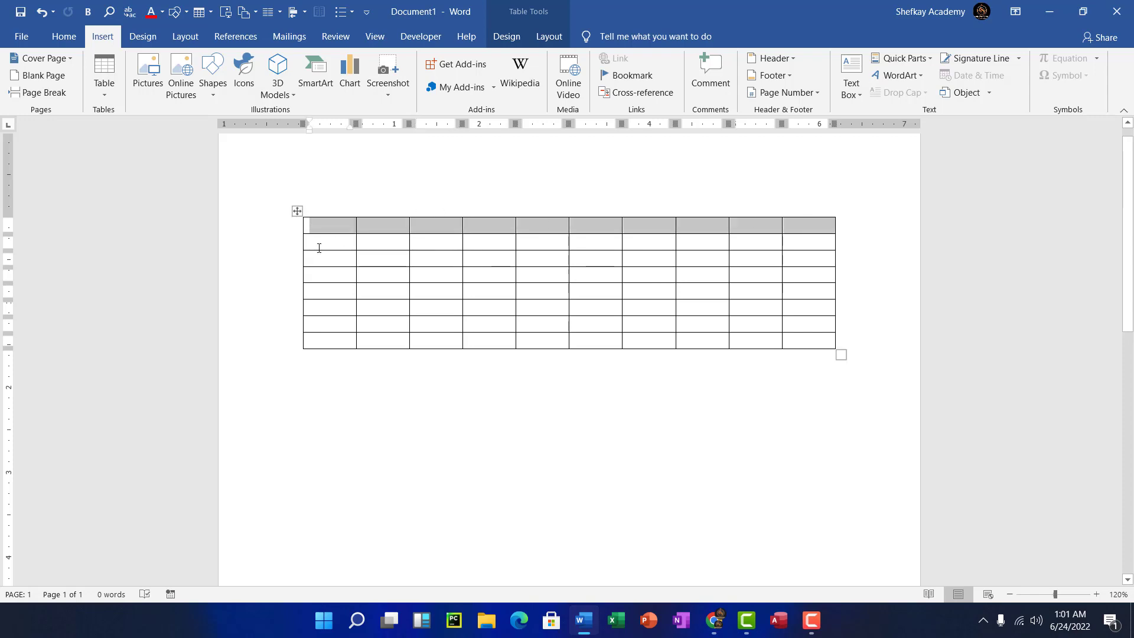
pyautogui.moveTo(319, 248); pyautogui.dragTo(727, 242)
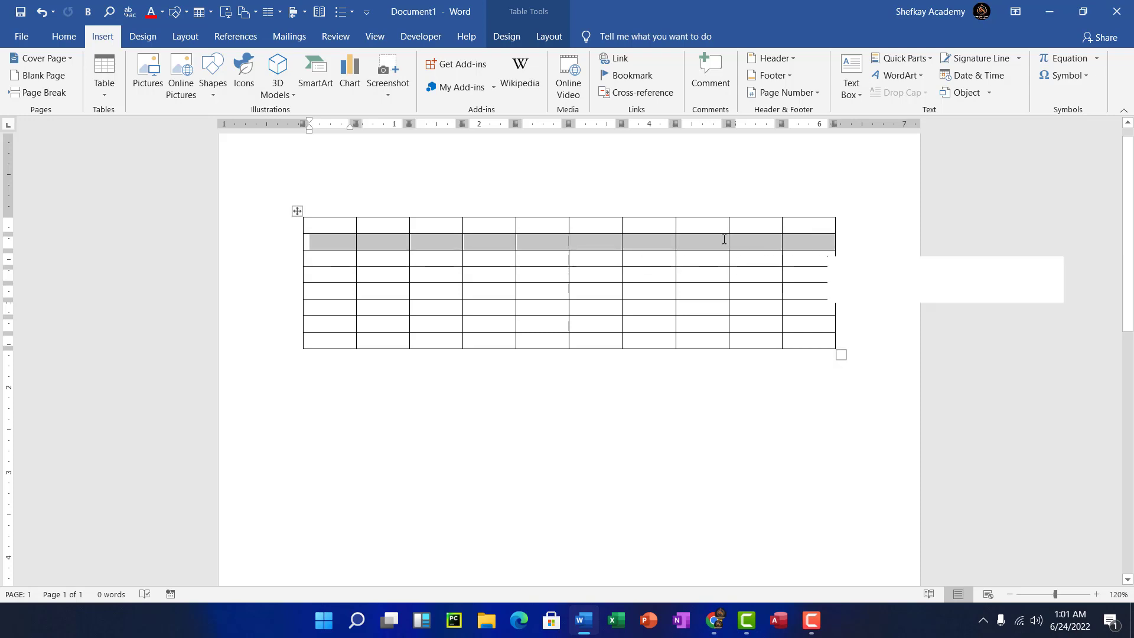
pyautogui.click(336, 226)
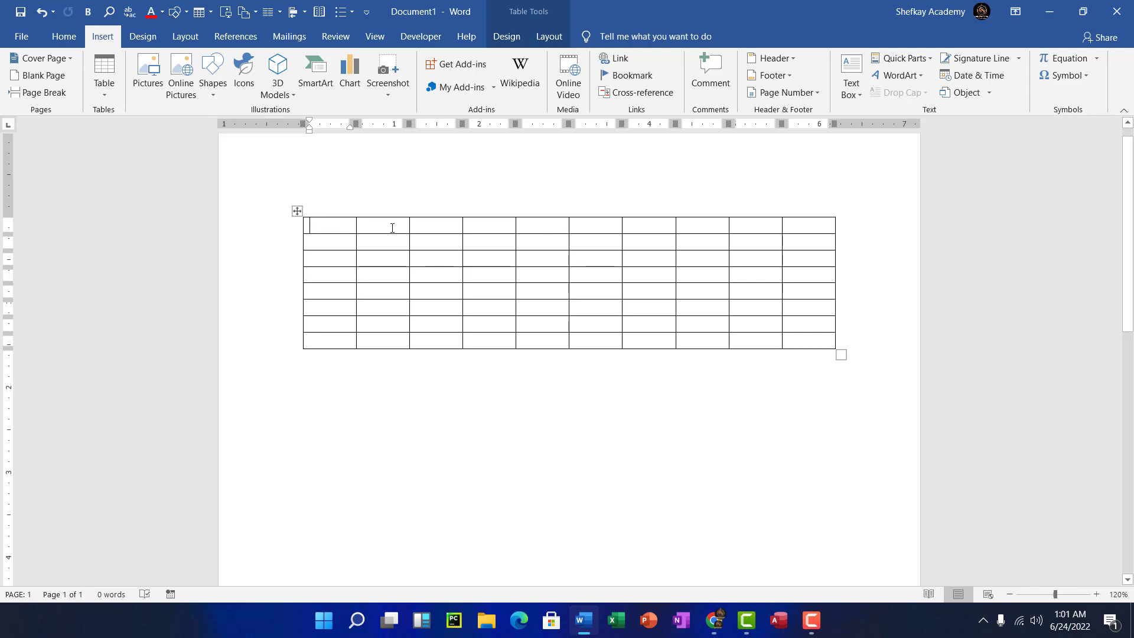
pyautogui.press('Down')
# - Step through the old table's cells, delete it, and open the Insert Table dropdown
pyautogui.press('Right')
pyautogui.press('Right')
pyautogui.press('Right')
pyautogui.click(330, 224)
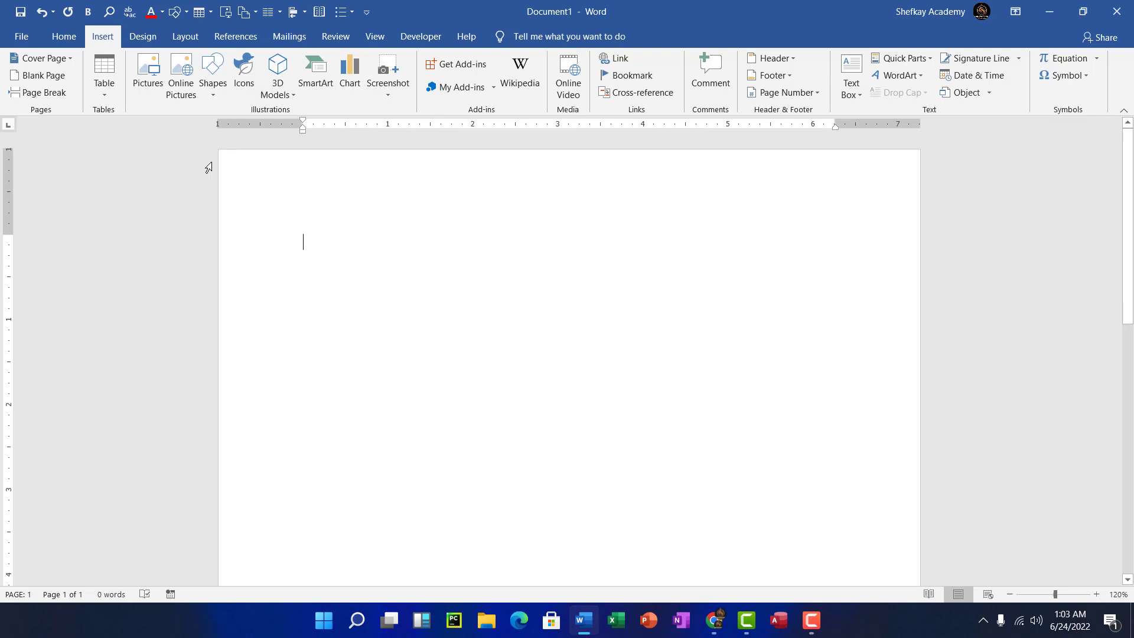
pyautogui.click(104, 91)
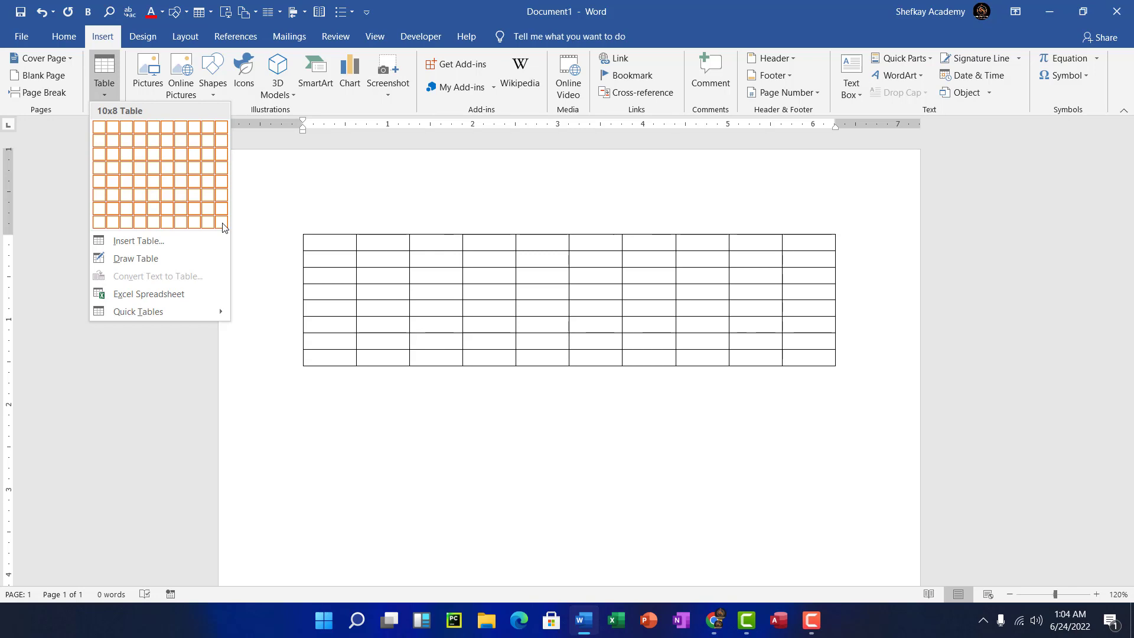
# - In the Insert Table dialog, set columns to 7 and select the rows value
pyautogui.click(133, 240)
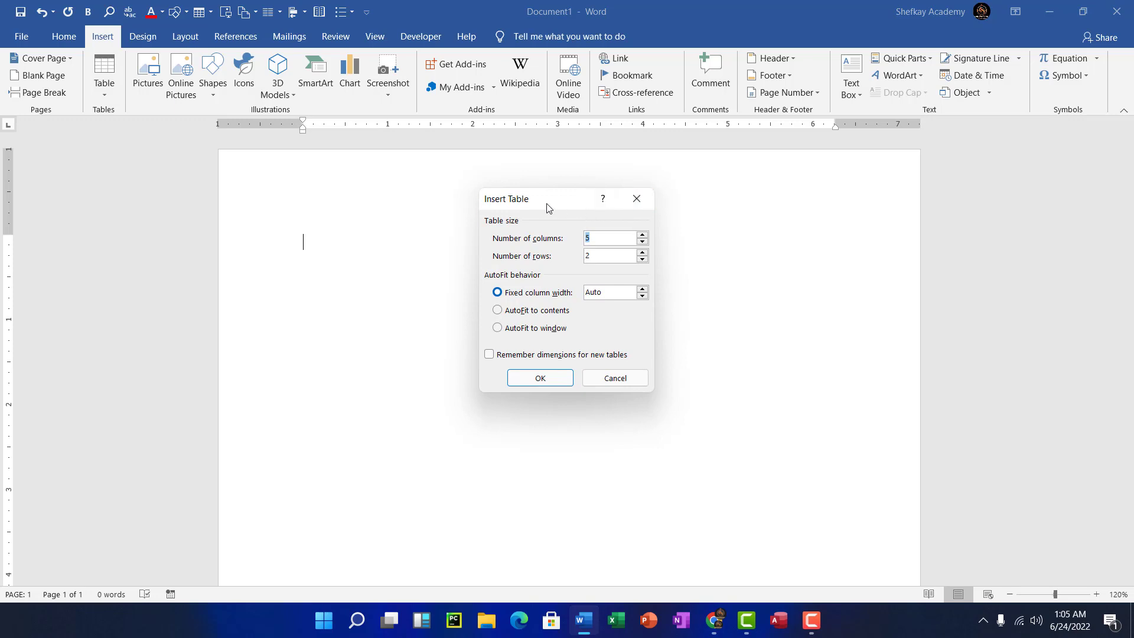
pyautogui.moveTo(550, 206); pyautogui.dragTo(404, 205)
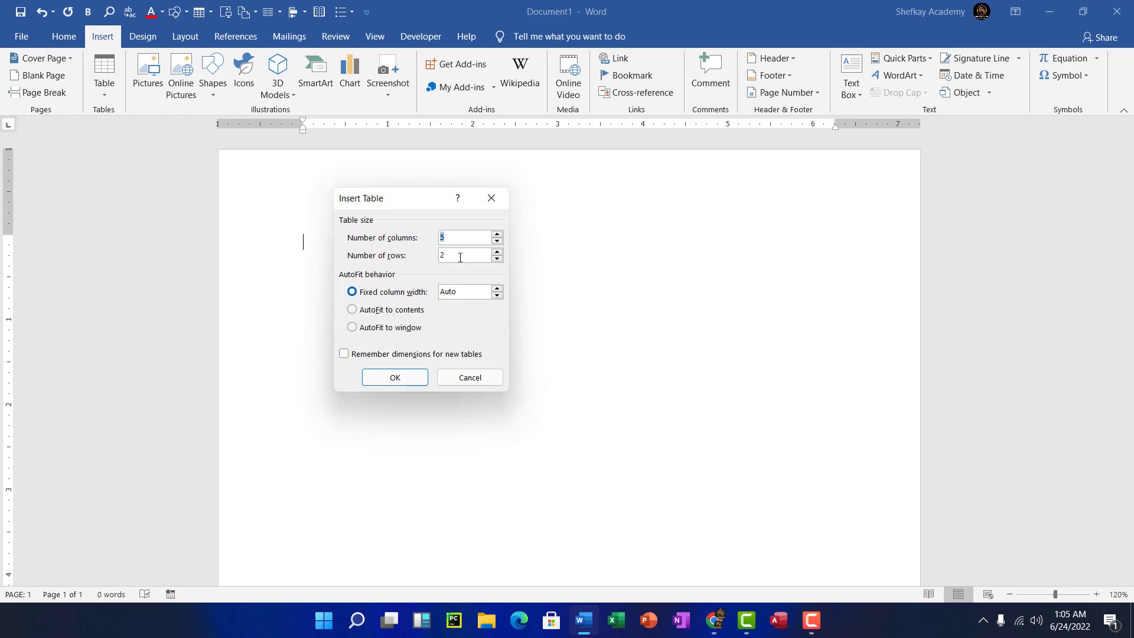
pyautogui.click(461, 257)
pyautogui.doubleClick(464, 237)
pyautogui.write('7')
pyautogui.moveTo(455, 252); pyautogui.dragTo(420, 255)
# - Set rows to 4 and insert the empty 7-column, 4-row table
pyautogui.write('4')
pyautogui.click(393, 380)
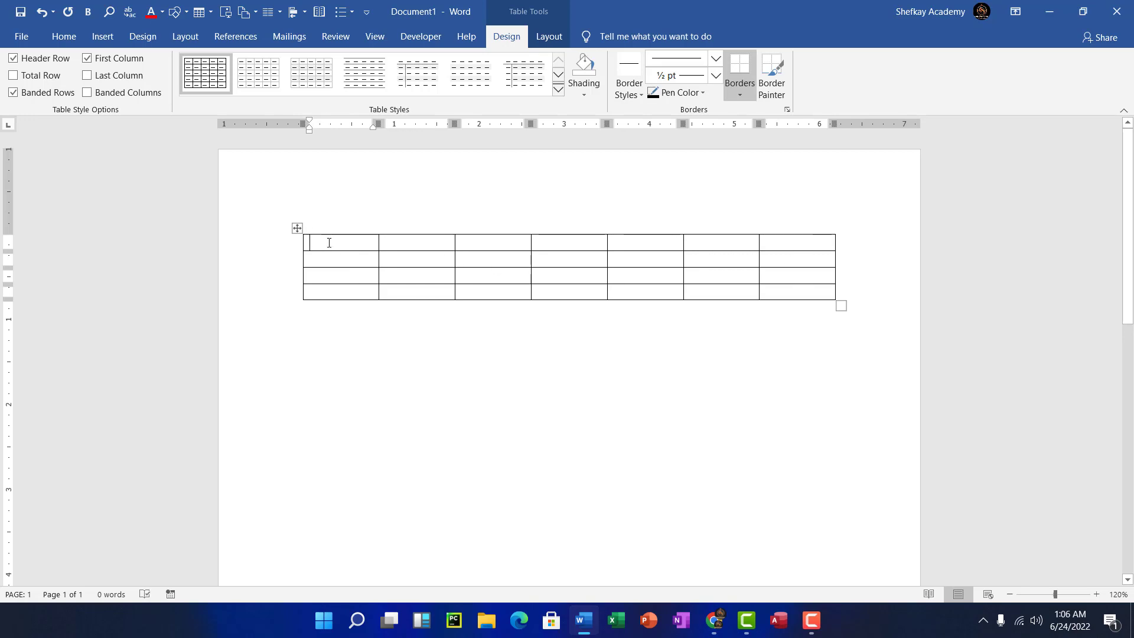
pyautogui.click(329, 275)
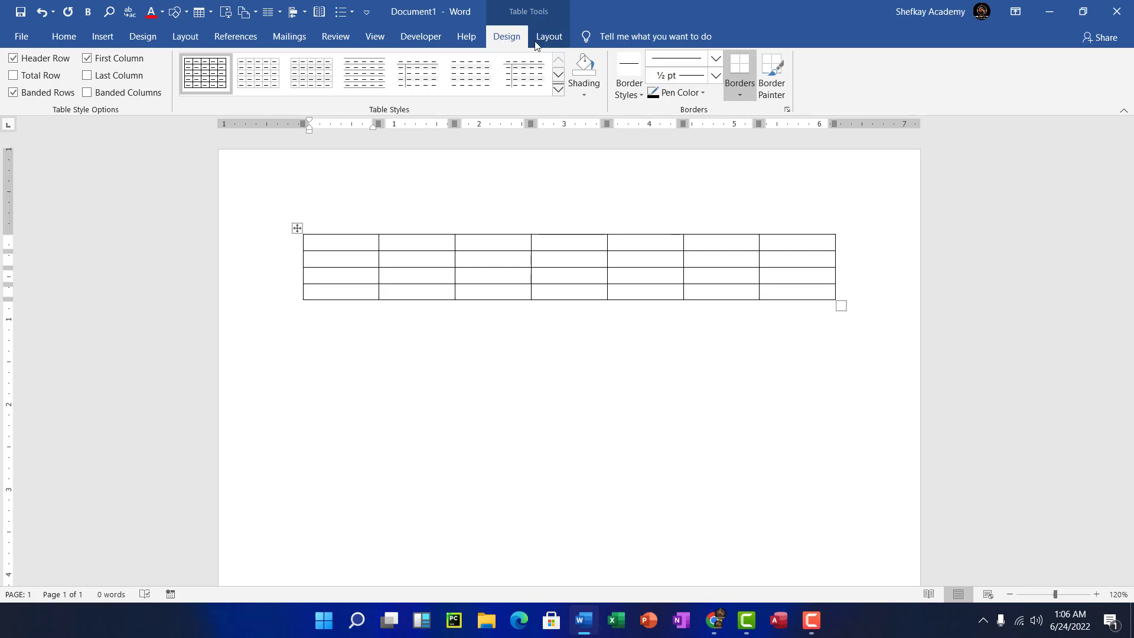
# - Preview the Table Styles gallery without applying a style, then show the table Layout tools
pyautogui.click(557, 89)
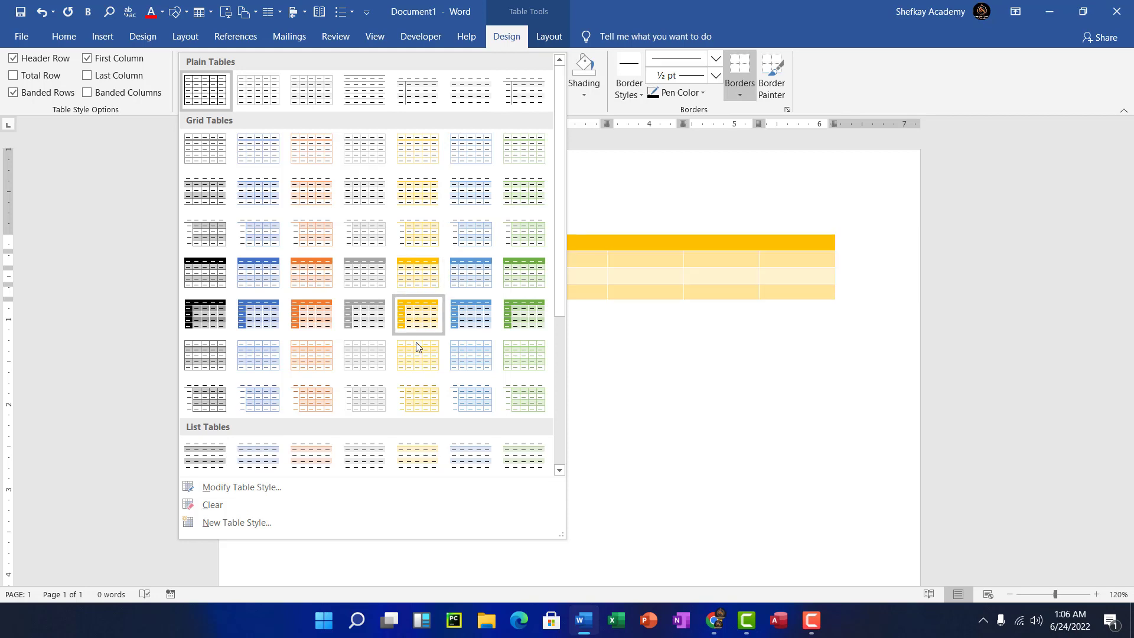
pyautogui.click(543, 43)
pyautogui.click(540, 43)
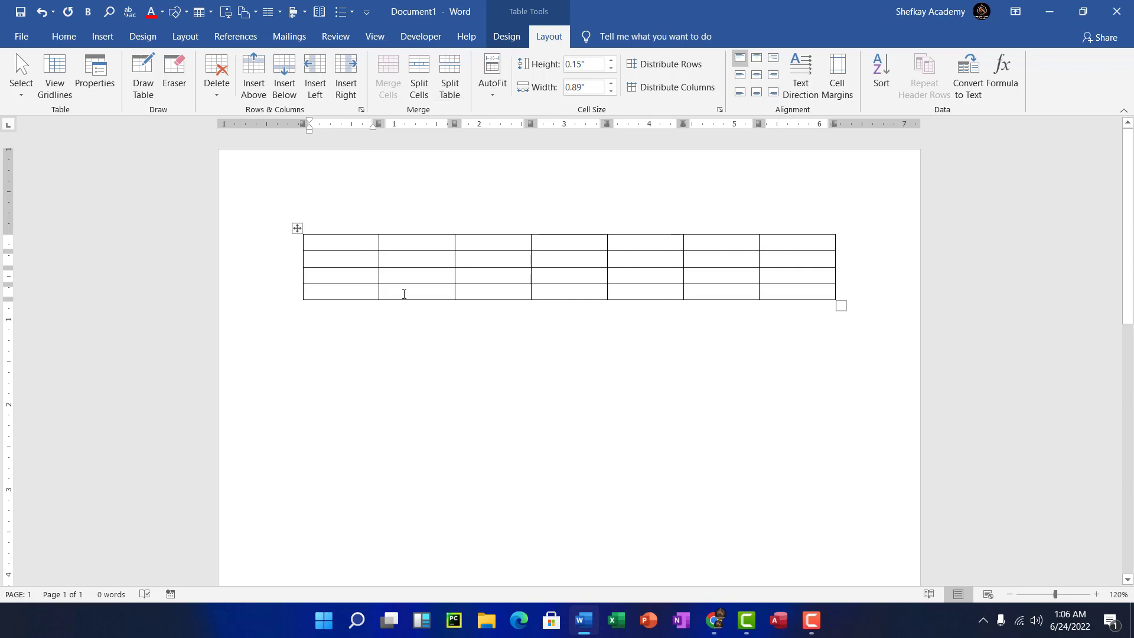
pyautogui.click(361, 291)
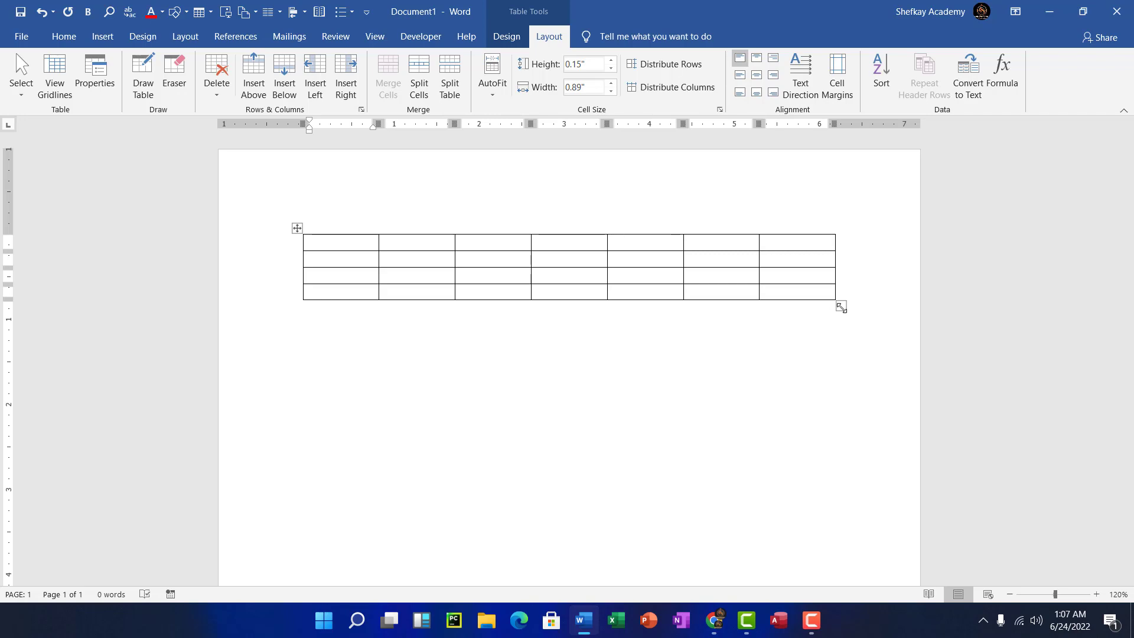
# - Resize the table narrower than the page with taller cells, about 0.45" high and 0.87" wide
pyautogui.moveTo(838, 307); pyautogui.dragTo(405, 302)
pyautogui.click(835, 316)
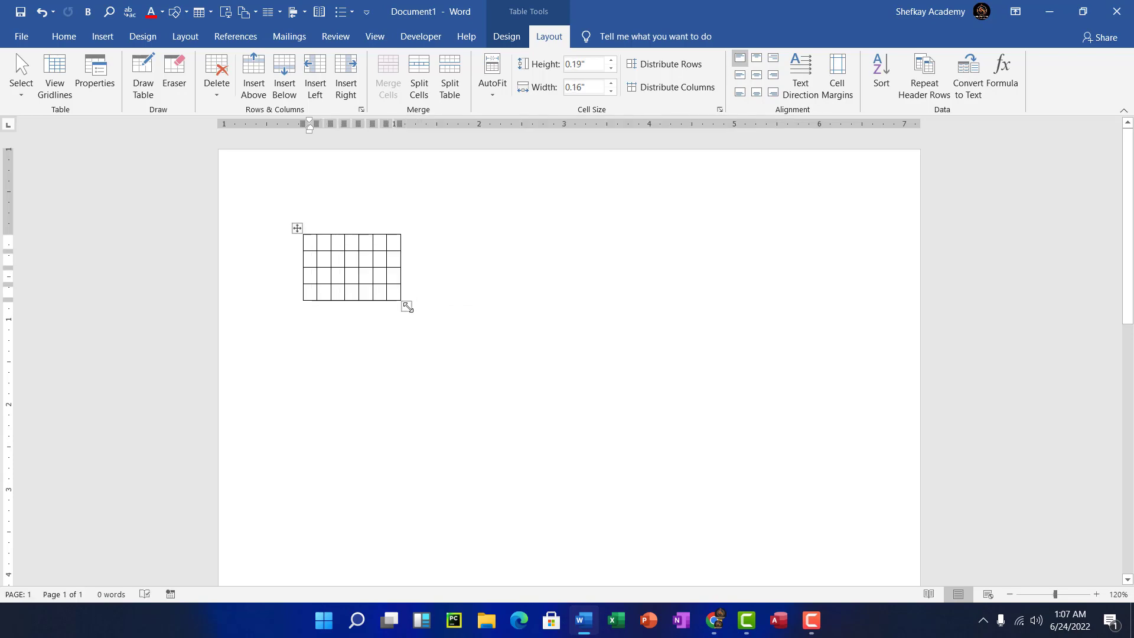
pyautogui.moveTo(412, 306); pyautogui.dragTo(838, 372)
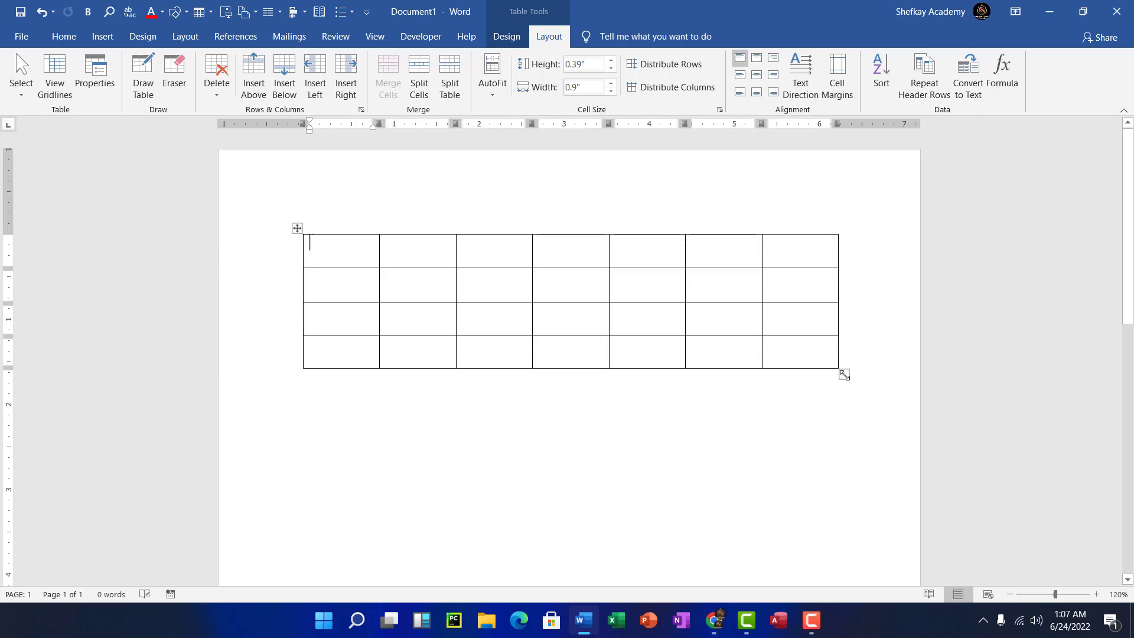
pyautogui.moveTo(844, 374); pyautogui.dragTo(821, 388)
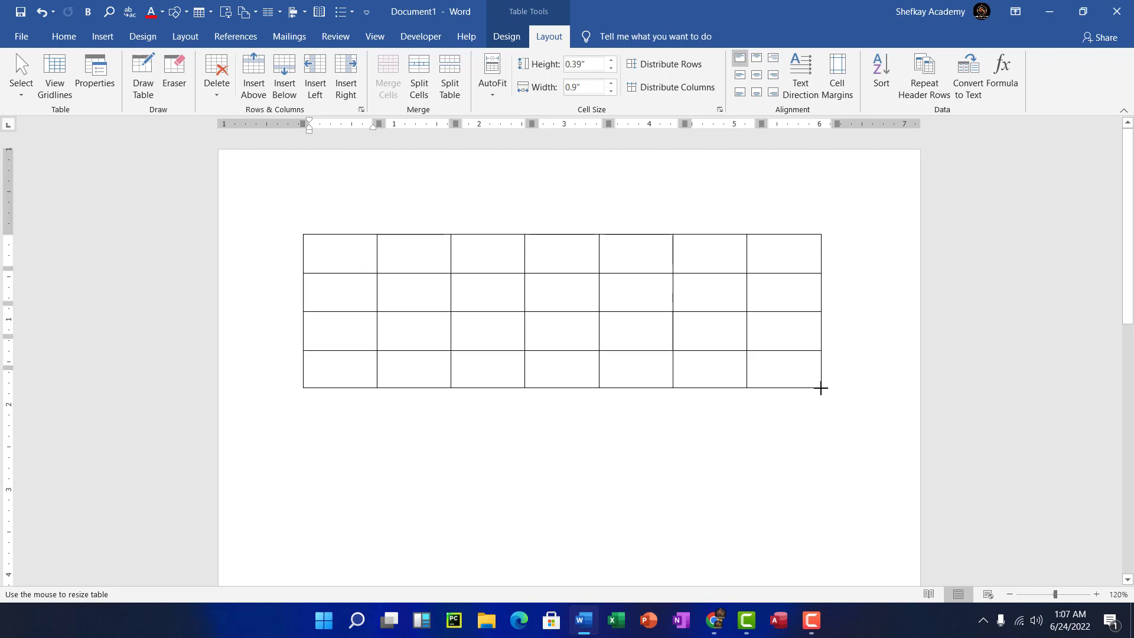
pyautogui.moveTo(821, 388); pyautogui.dragTo(822, 390)
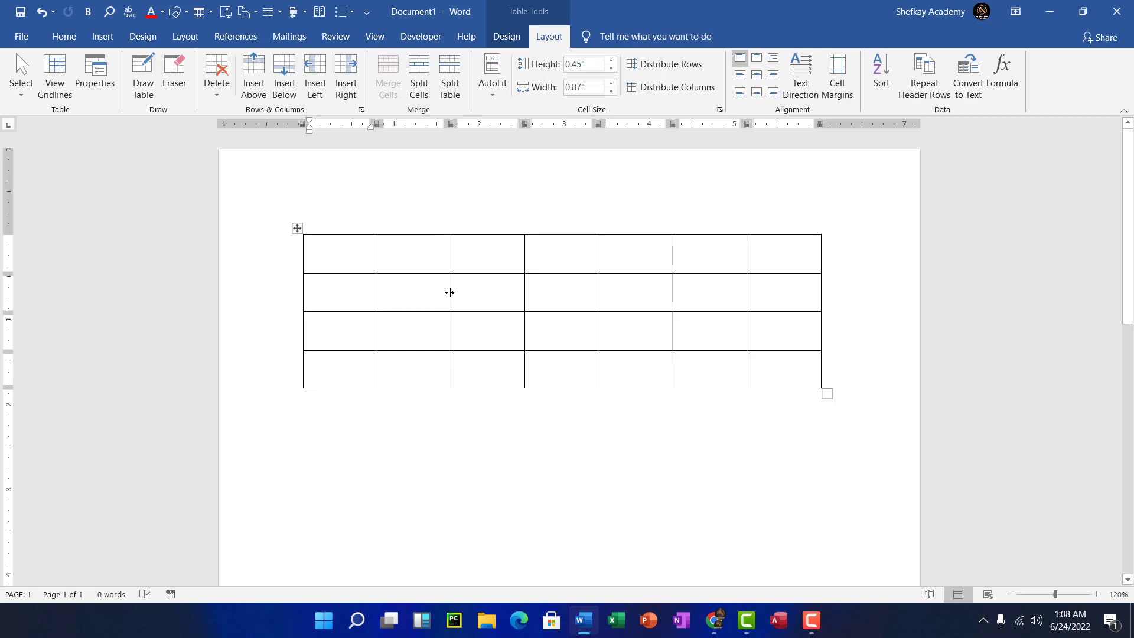
# - Make column 1 thin, column 2 wide, column 3 narrow, and shorten row 1 to 0.24"
pyautogui.moveTo(450, 292); pyautogui.dragTo(409, 305)
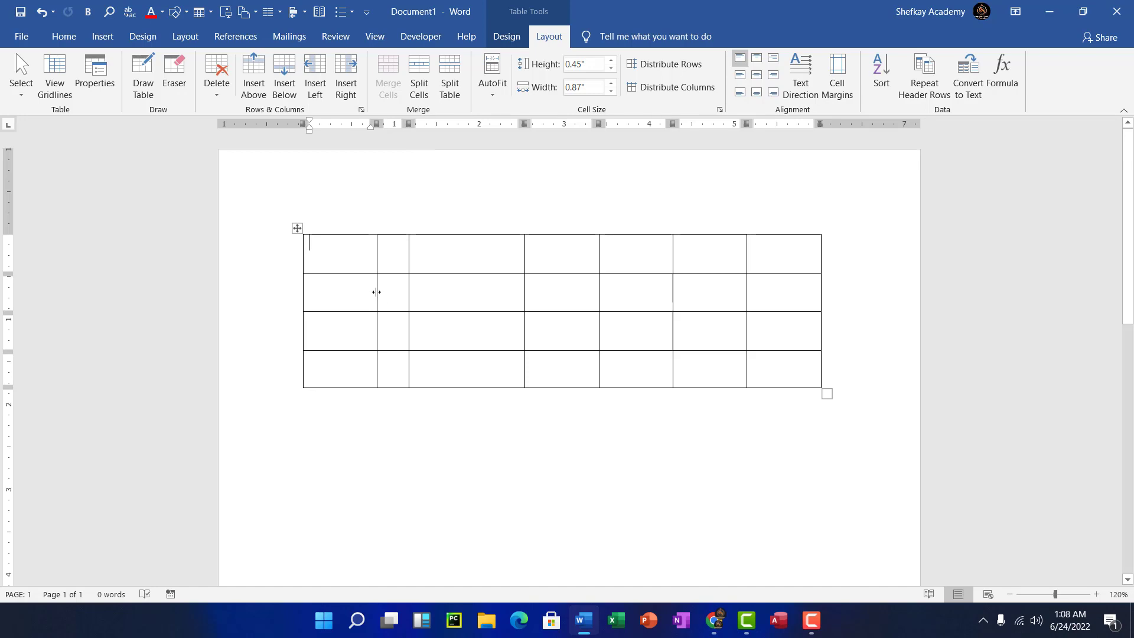
pyautogui.moveTo(376, 292); pyautogui.dragTo(331, 305)
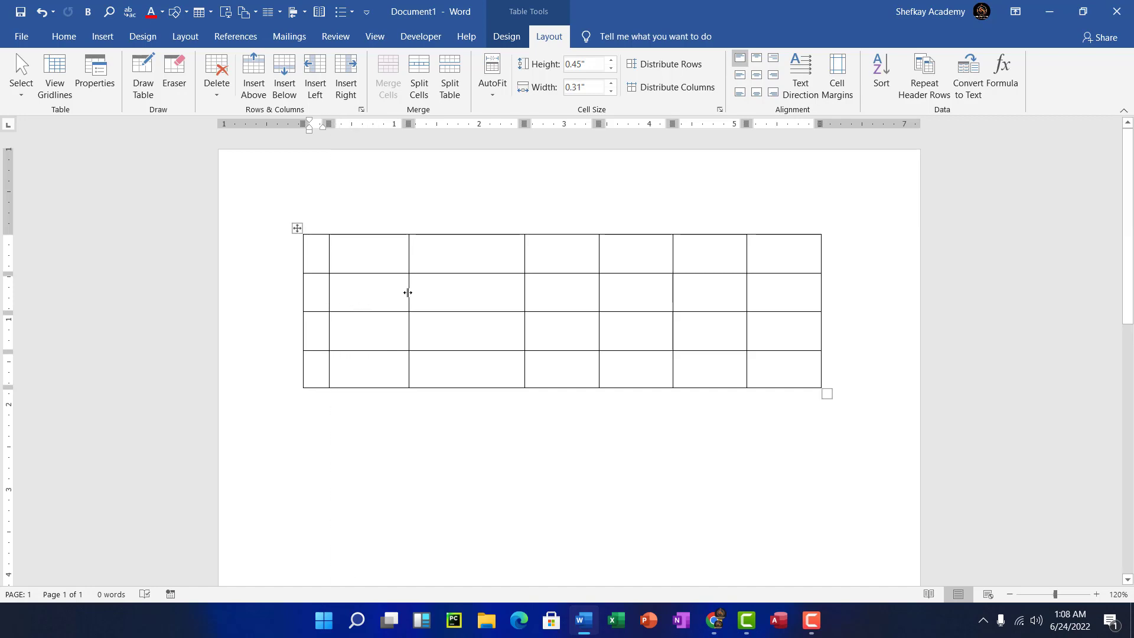
pyautogui.moveTo(408, 294); pyautogui.dragTo(388, 302)
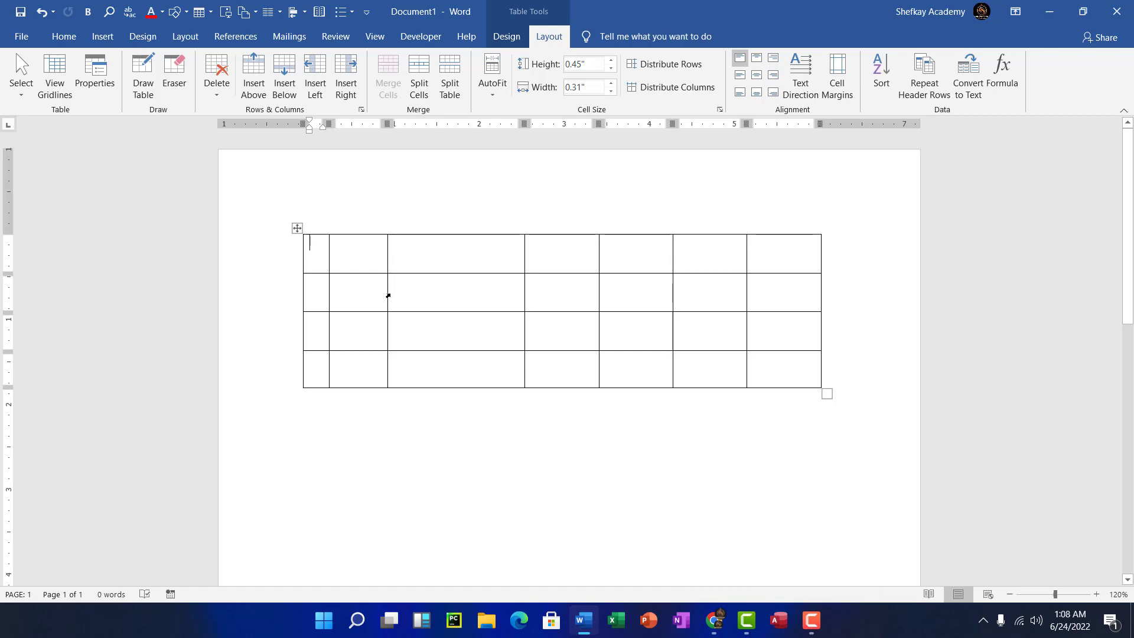
pyautogui.moveTo(387, 296); pyautogui.dragTo(495, 302)
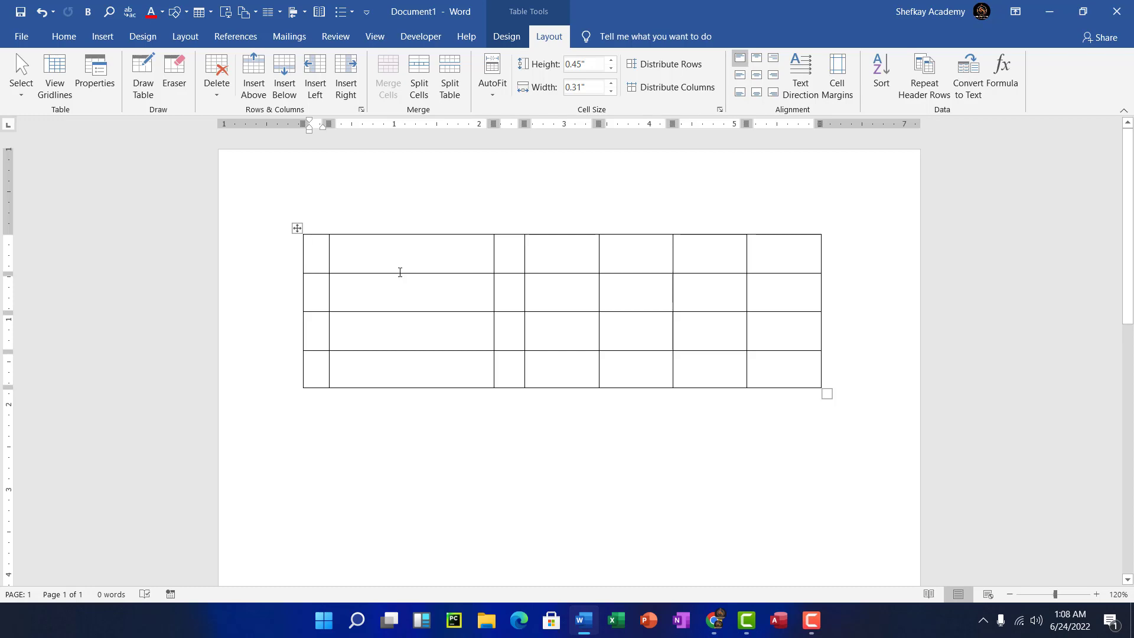
pyautogui.moveTo(398, 273); pyautogui.dragTo(401, 256)
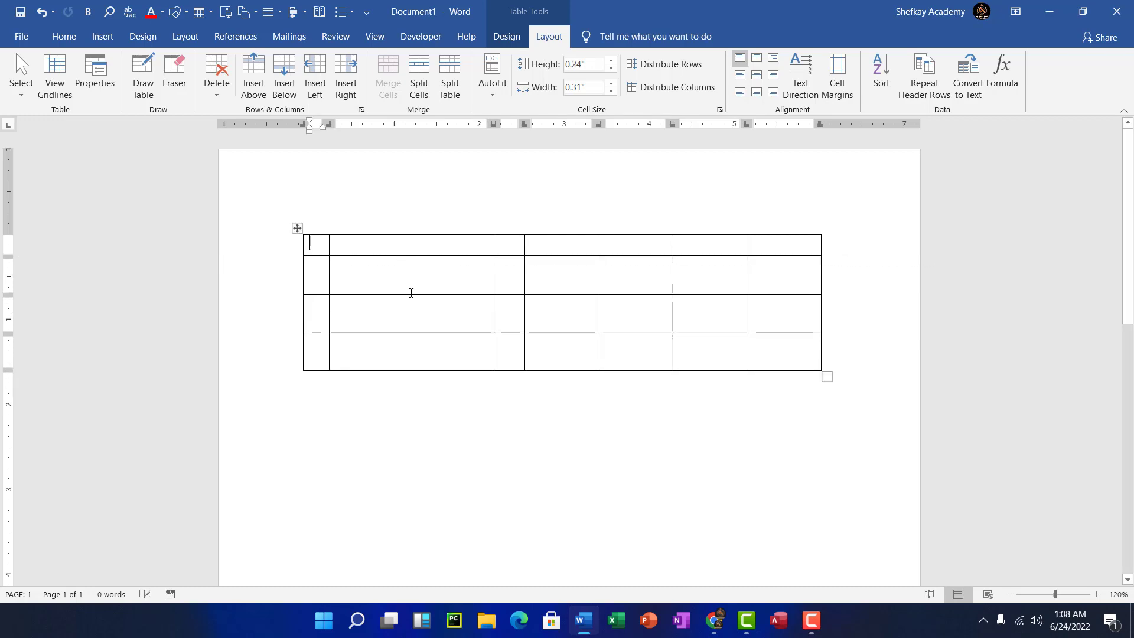
pyautogui.moveTo(407, 294)
pyautogui.mouseDown()
pyautogui.moveTo(408, 354)
pyautogui.moveTo(401, 286)
pyautogui.mouseUp()
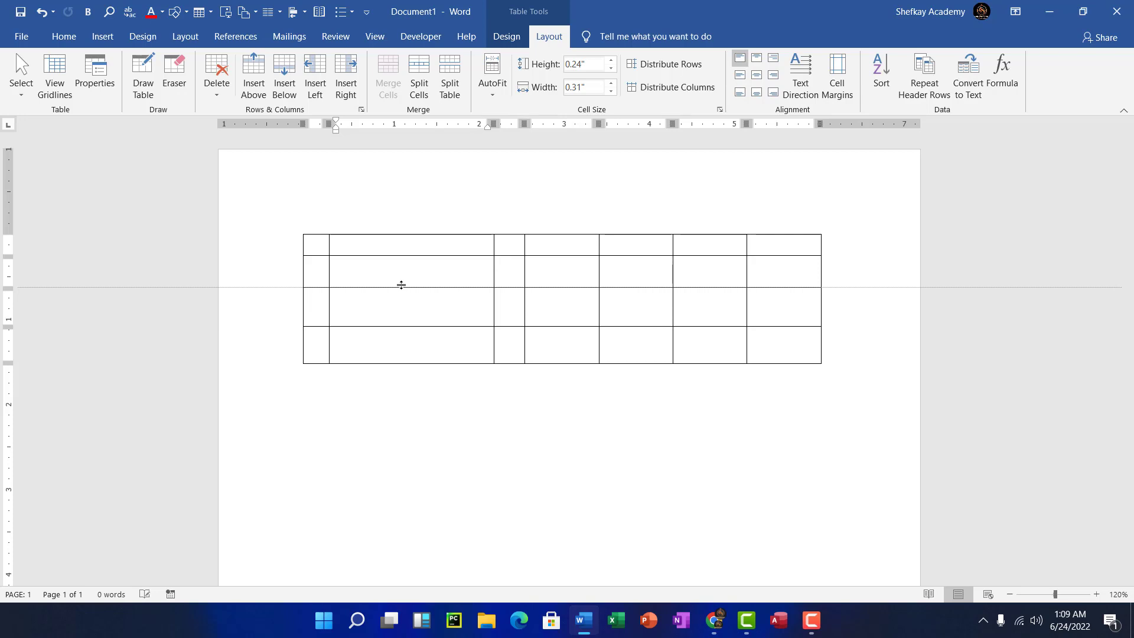
# - Heighten the second row, narrow a column, then select the whole 0.31"-wide first column
pyautogui.moveTo(401, 285); pyautogui.dragTo(398, 329)
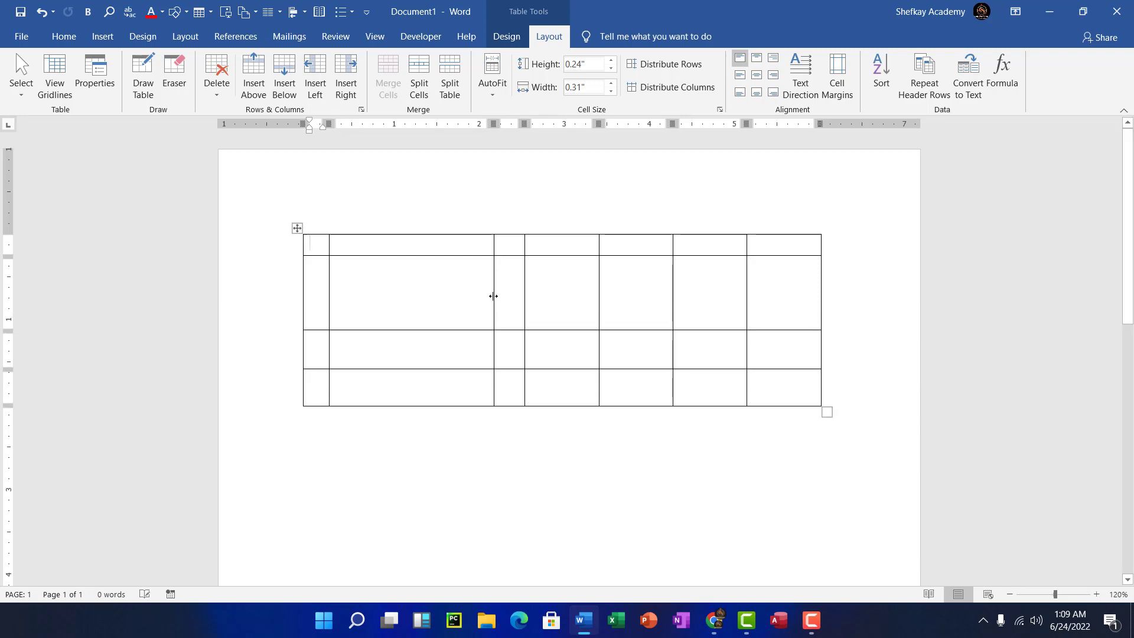
pyautogui.moveTo(492, 296); pyautogui.dragTo(449, 324)
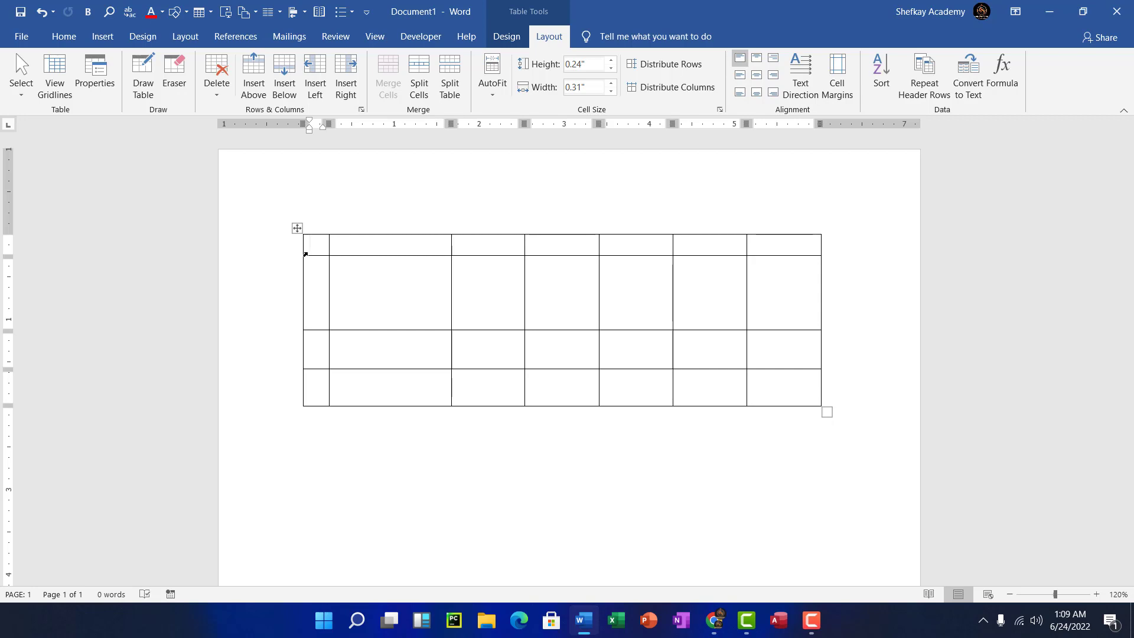
pyautogui.moveTo(305, 254); pyautogui.dragTo(306, 390)
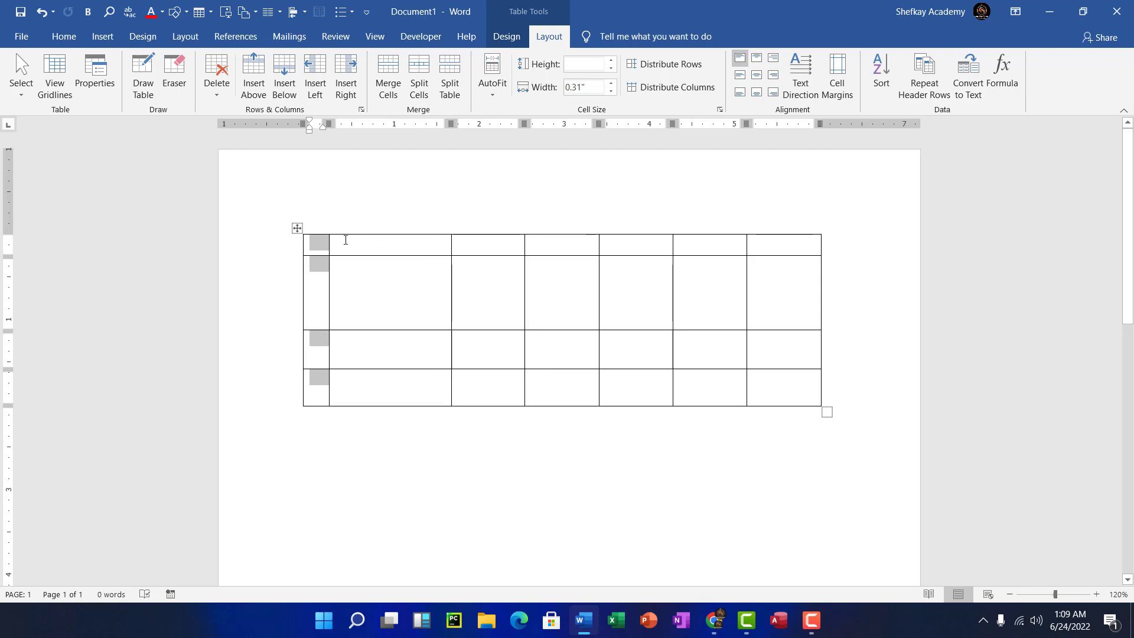
# - Select columns 2 and 3 and row 1's first three cells, then select all table cells
pyautogui.click(376, 224)
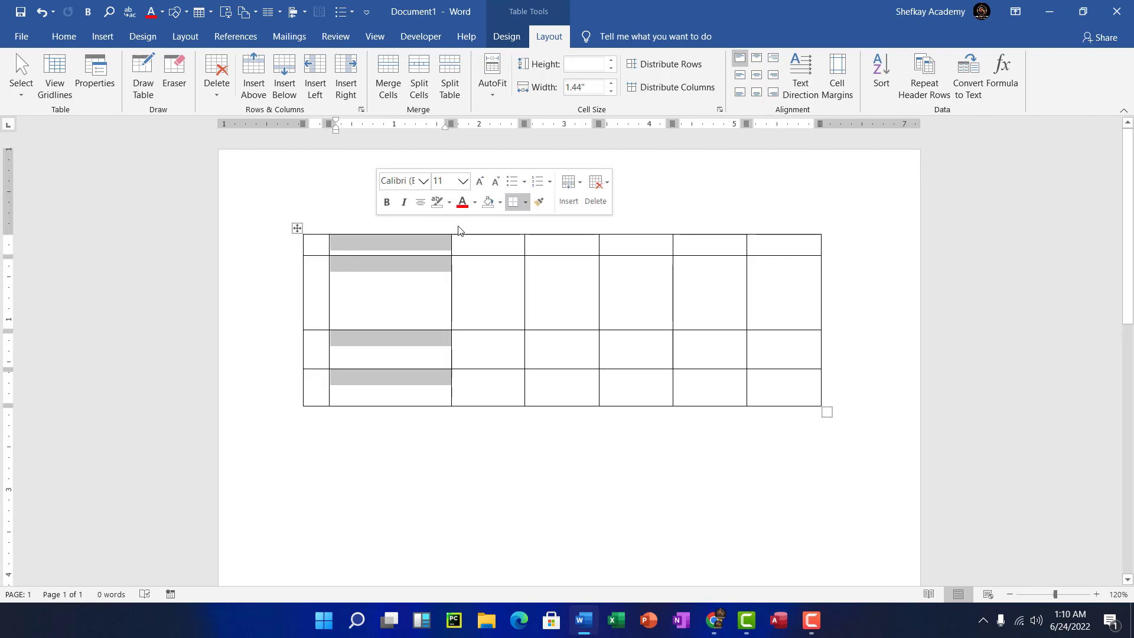
pyautogui.click(477, 229)
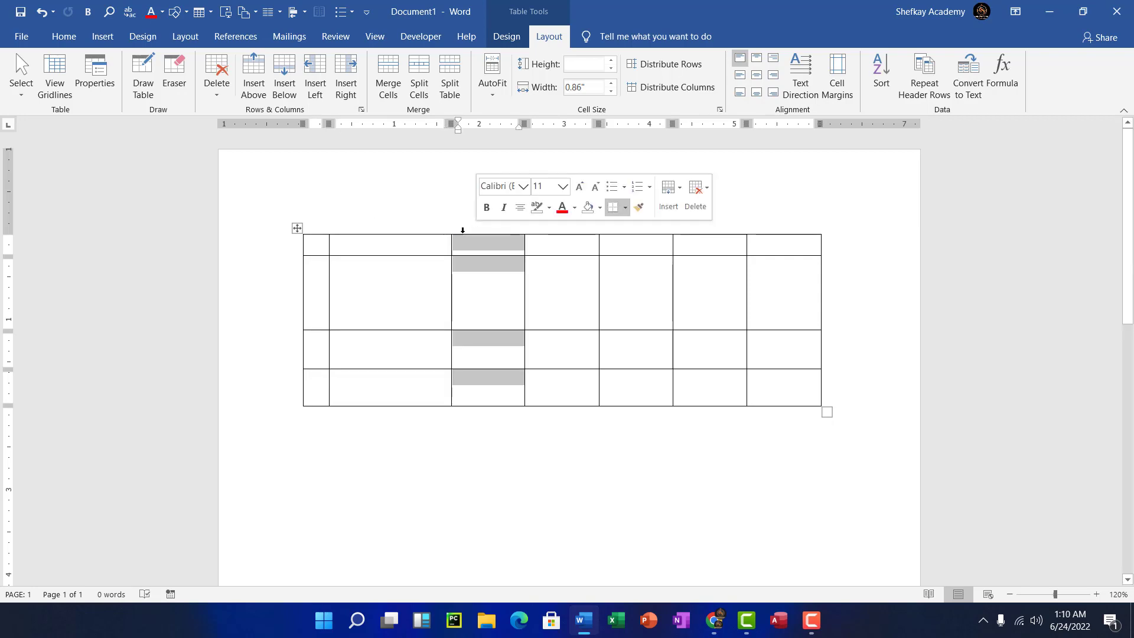
pyautogui.click(302, 253)
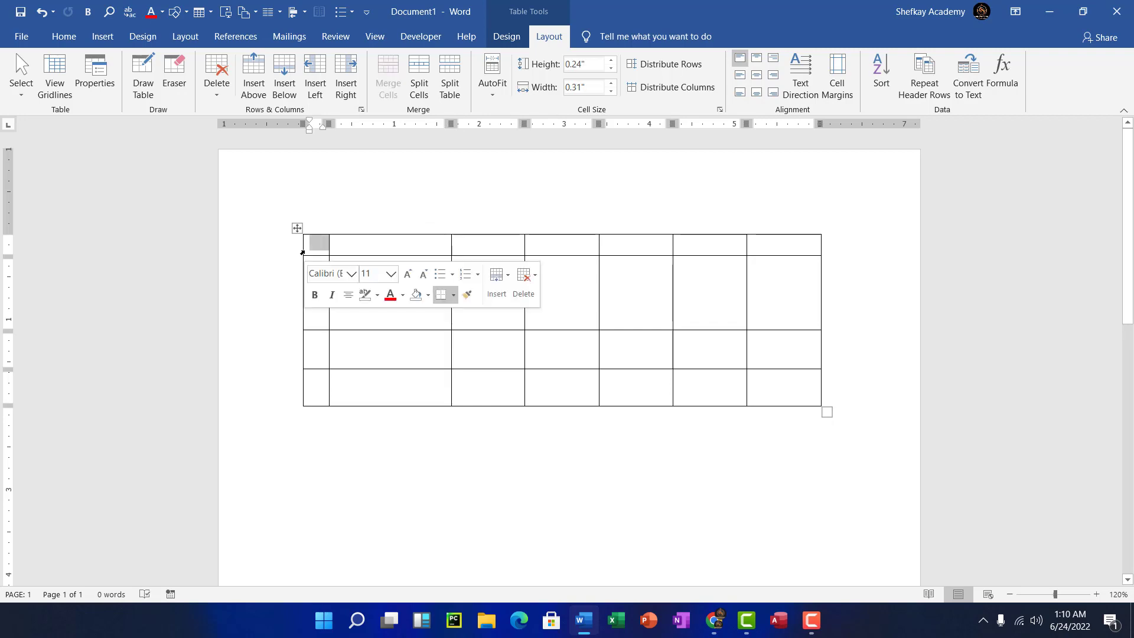
pyautogui.click(331, 247)
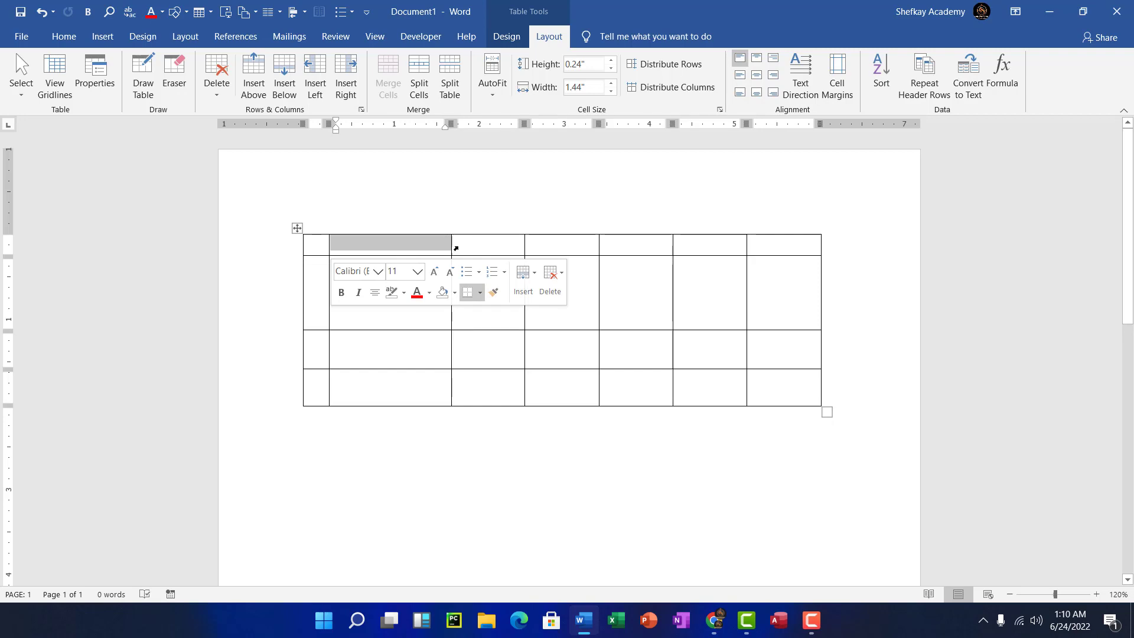
pyautogui.click(453, 249)
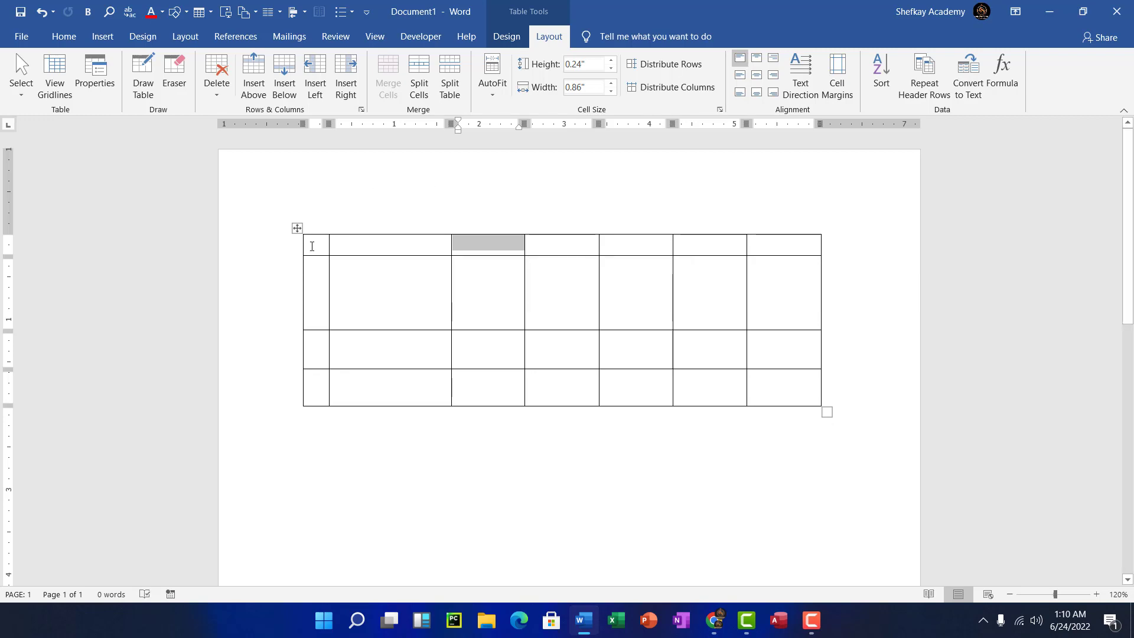
pyautogui.moveTo(333, 249); pyautogui.dragTo(778, 395)
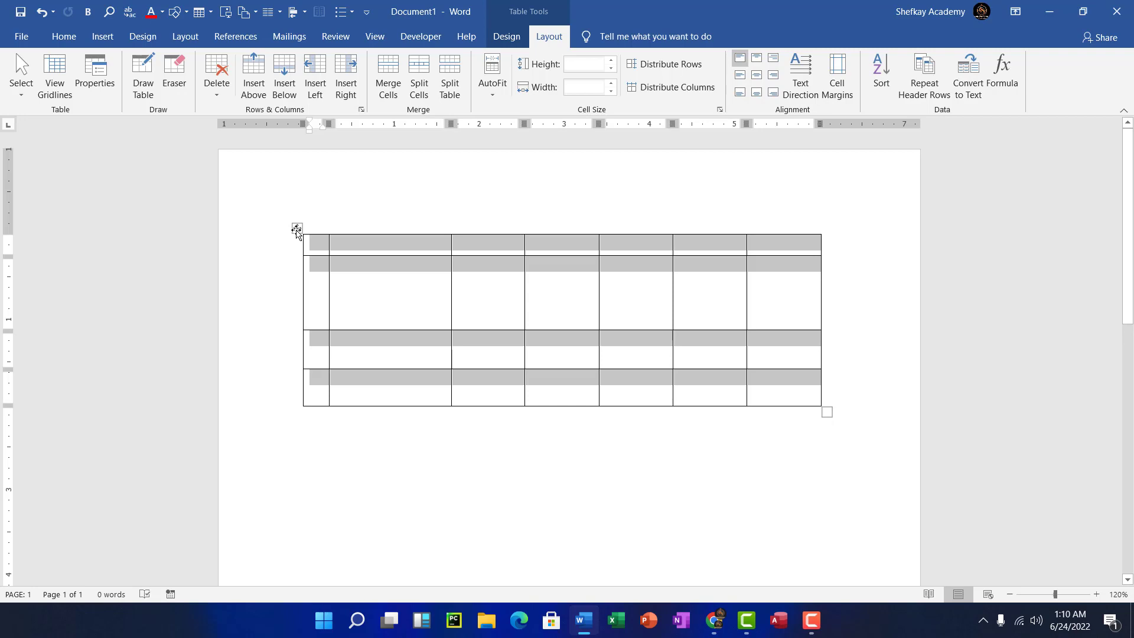
# - Move the table slightly lower on the page with its four-way move handle
pyautogui.moveTo(297, 230); pyautogui.dragTo(294, 358)
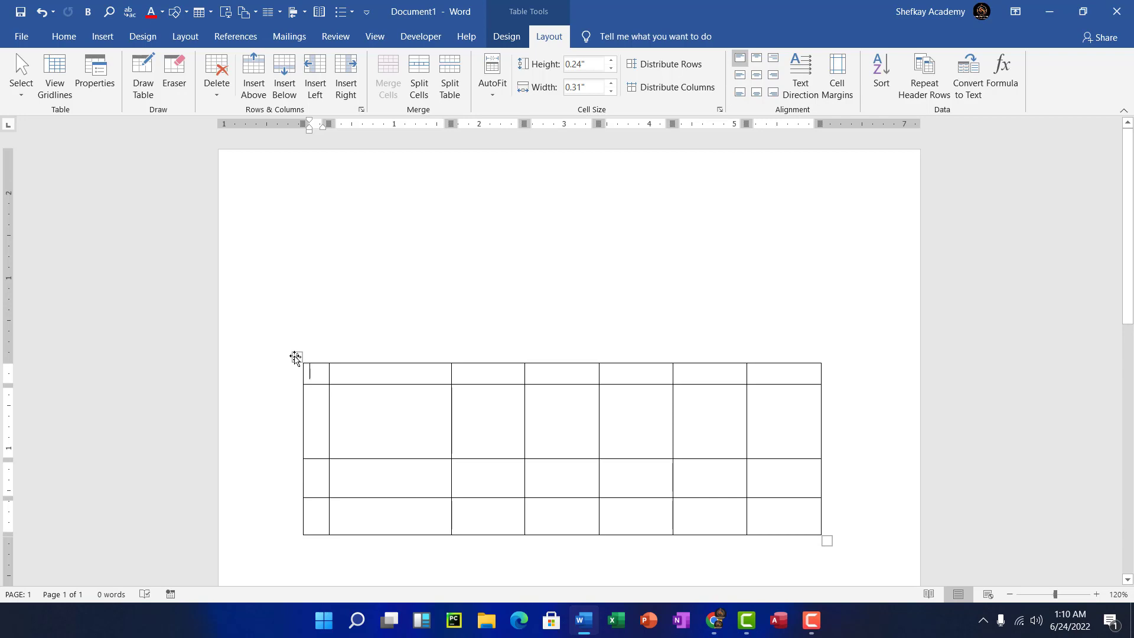
pyautogui.moveTo(296, 357); pyautogui.dragTo(290, 232)
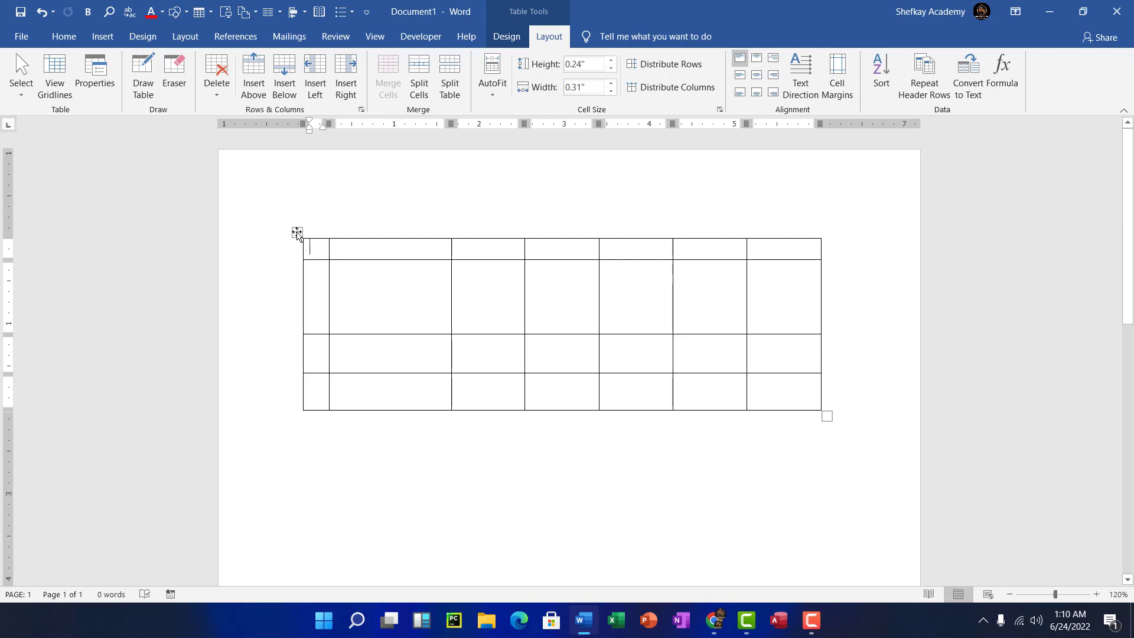
pyautogui.click(297, 234)
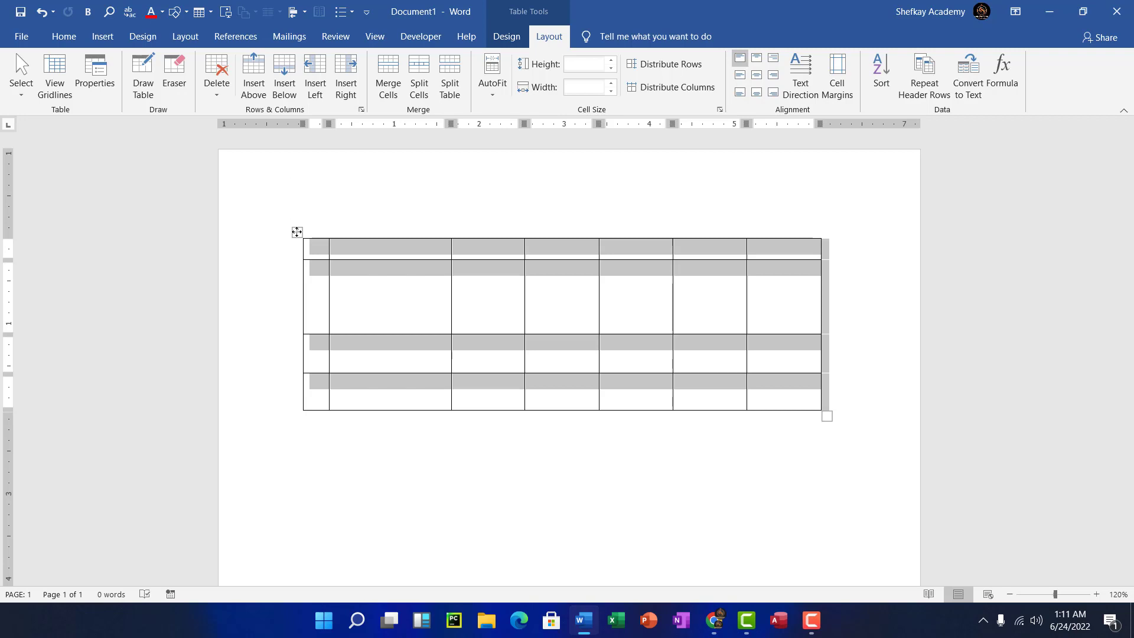
pyautogui.moveTo(297, 232); pyautogui.dragTo(302, 347)
pyautogui.moveTo(295, 376); pyautogui.dragTo(294, 255)
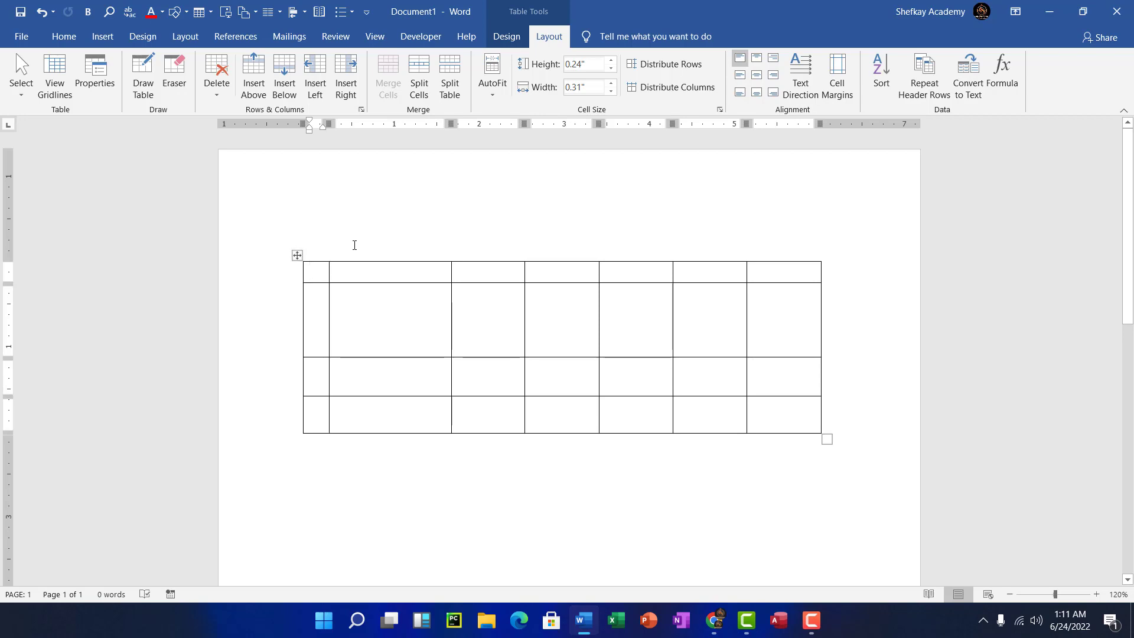
# - Insert an empty column after the thin first column, making the table 8 by 4
pyautogui.moveTo(344, 246)
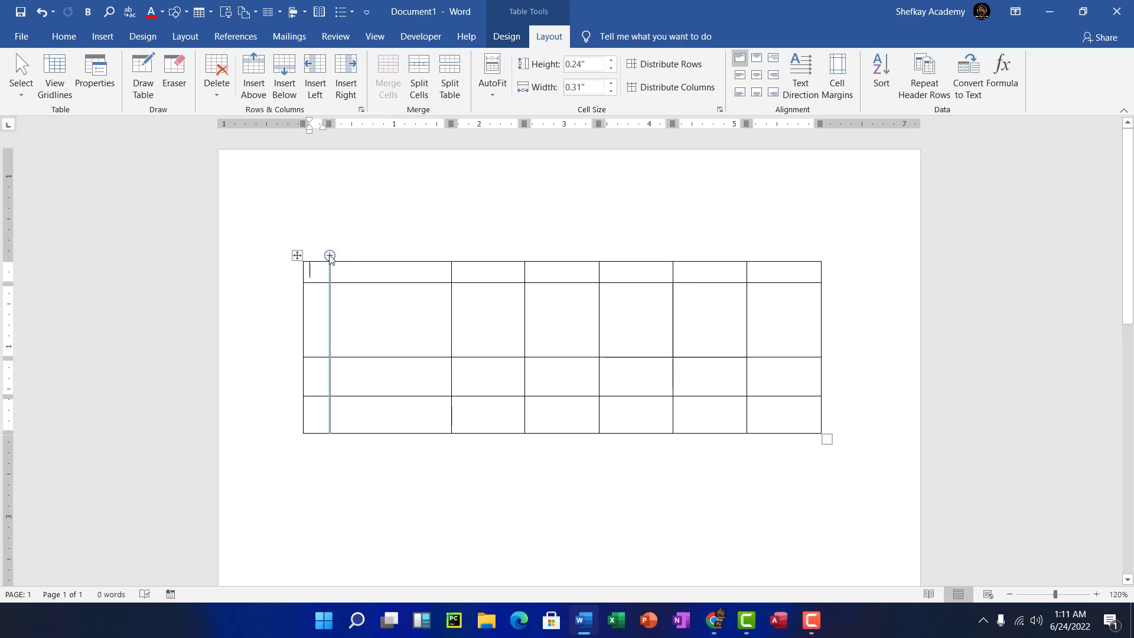
pyautogui.click(330, 256)
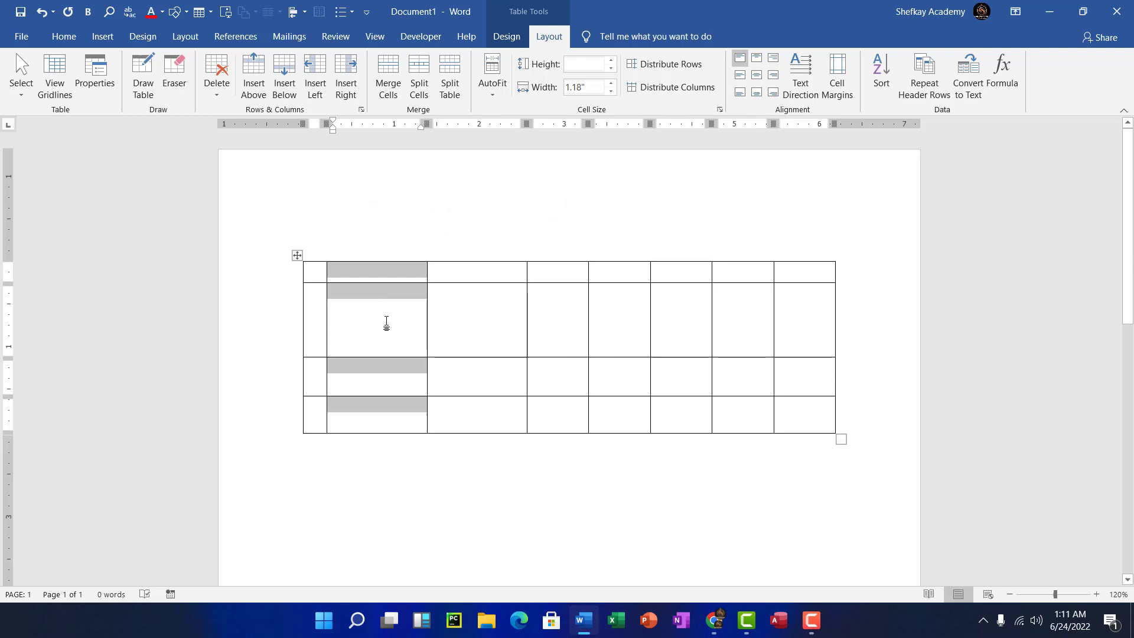
# - Insert two empty rows directly beneath the table's first row
pyautogui.click(306, 277)
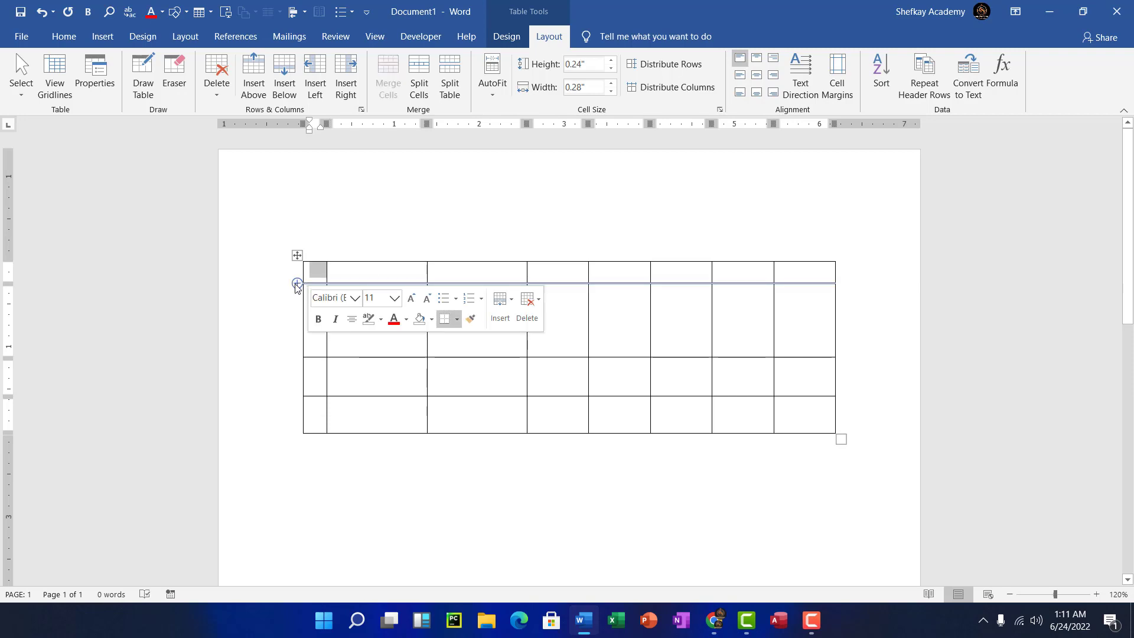
pyautogui.click(297, 284)
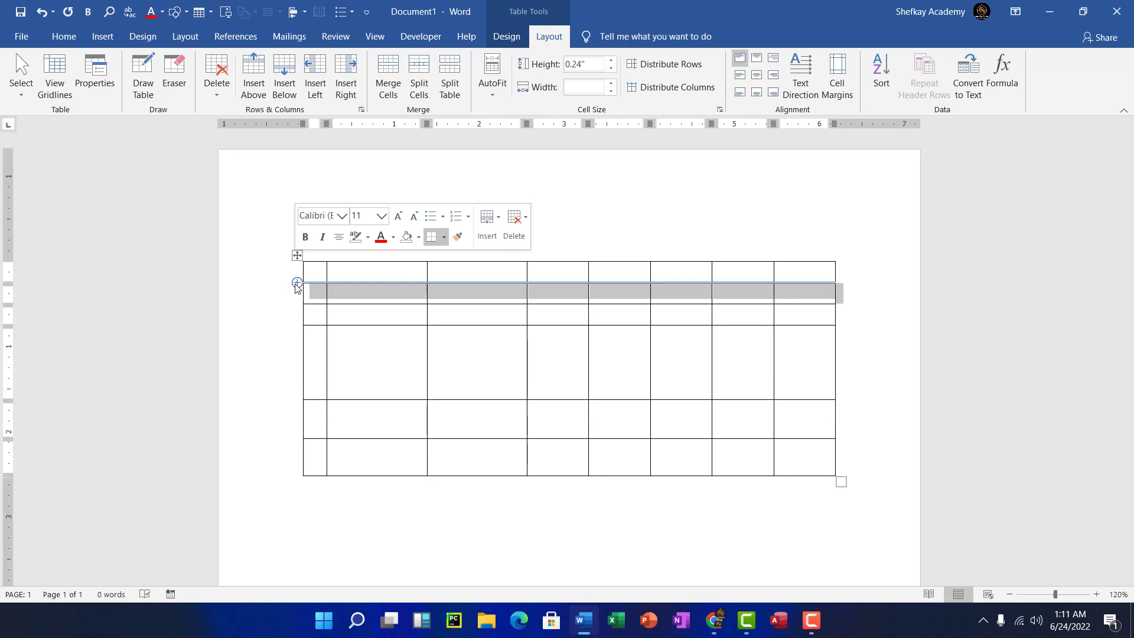
pyautogui.click(298, 284)
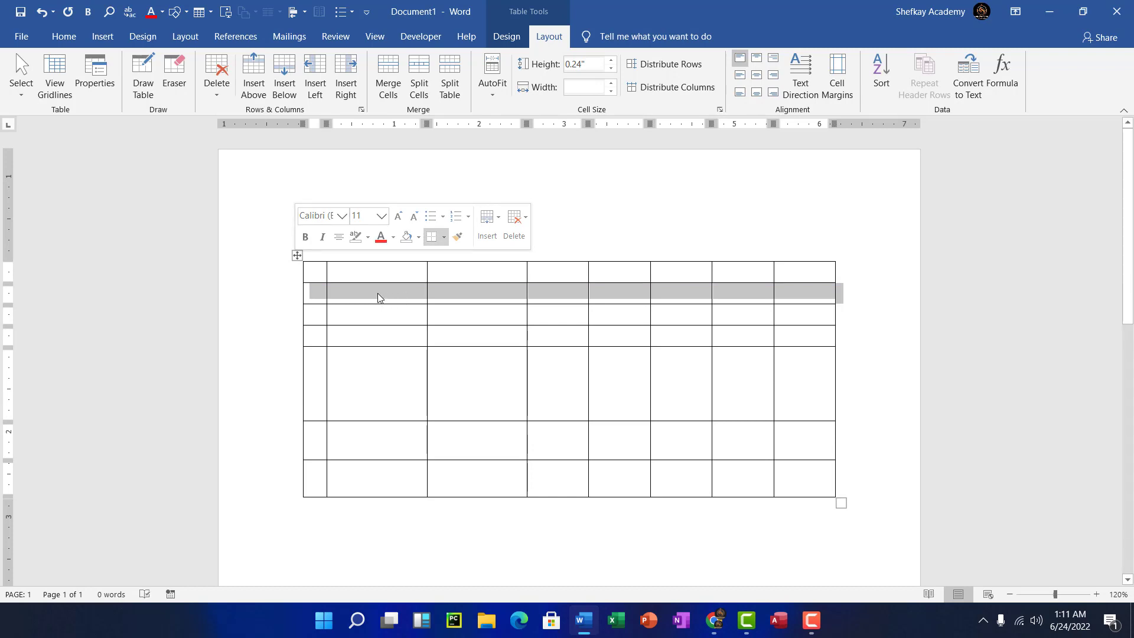
pyautogui.scroll(-3, 350, 289)
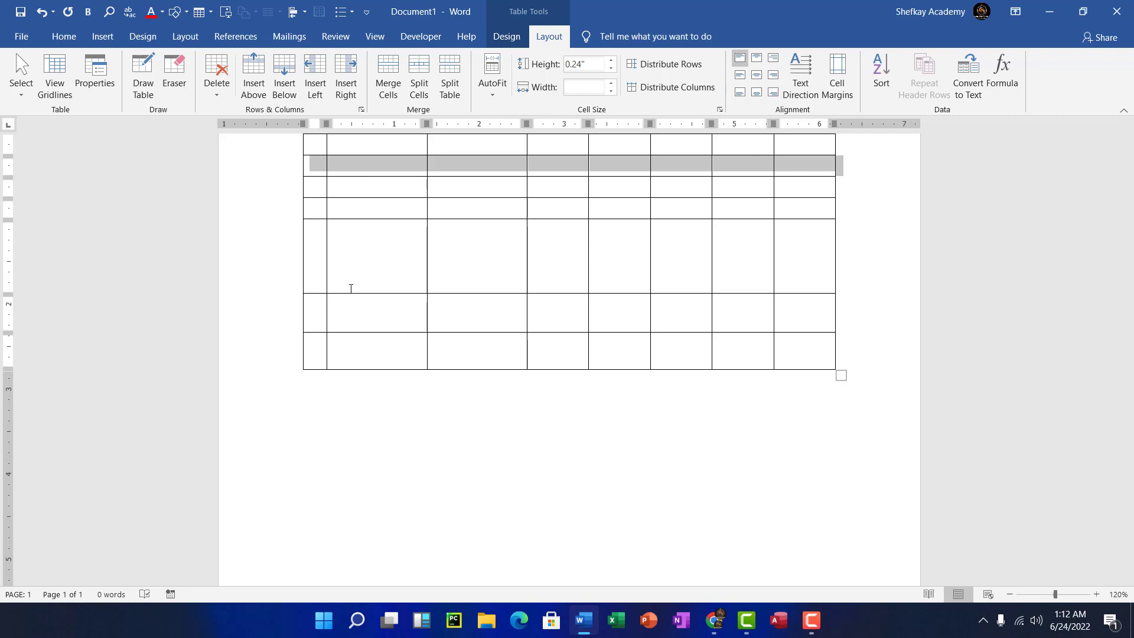
pyautogui.scroll(4, 450, 235)
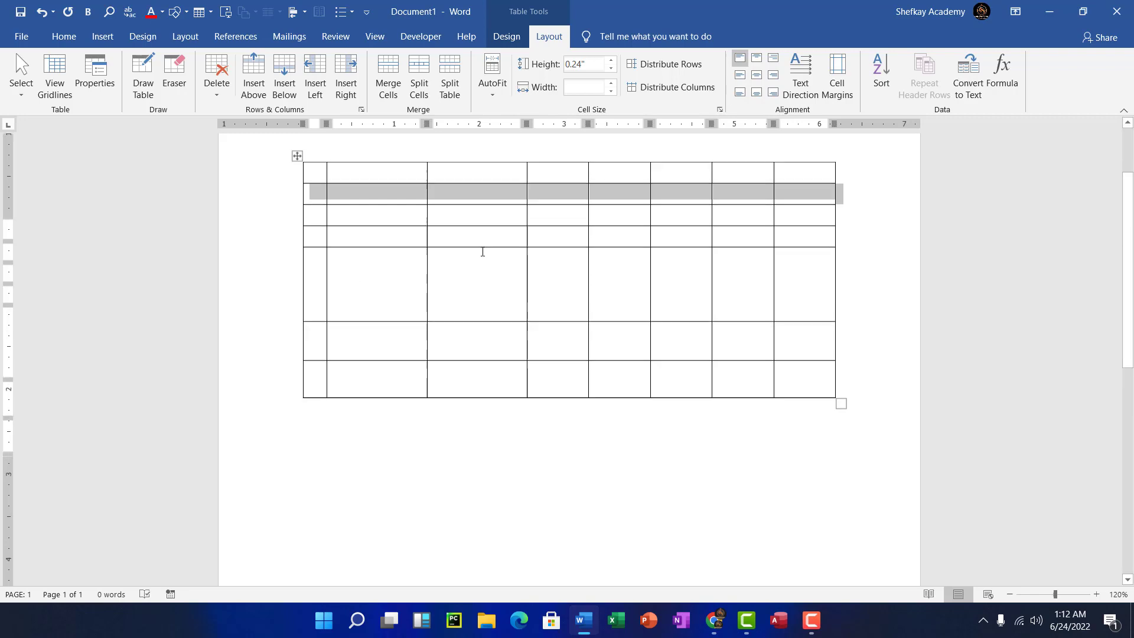
pyautogui.click(297, 254)
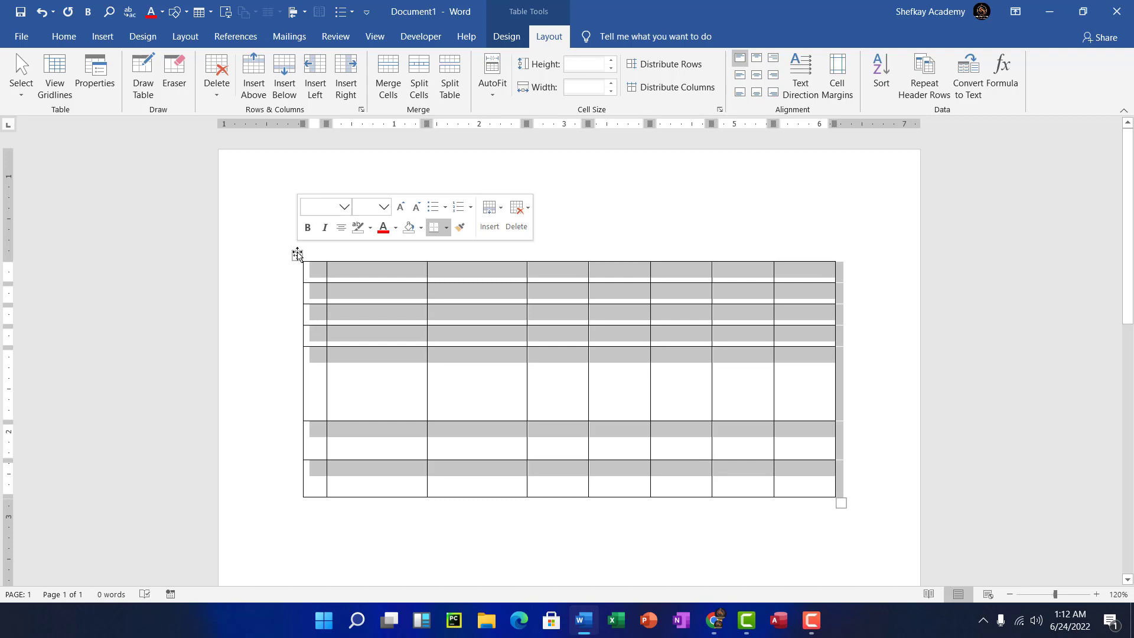
pyautogui.press('Left')
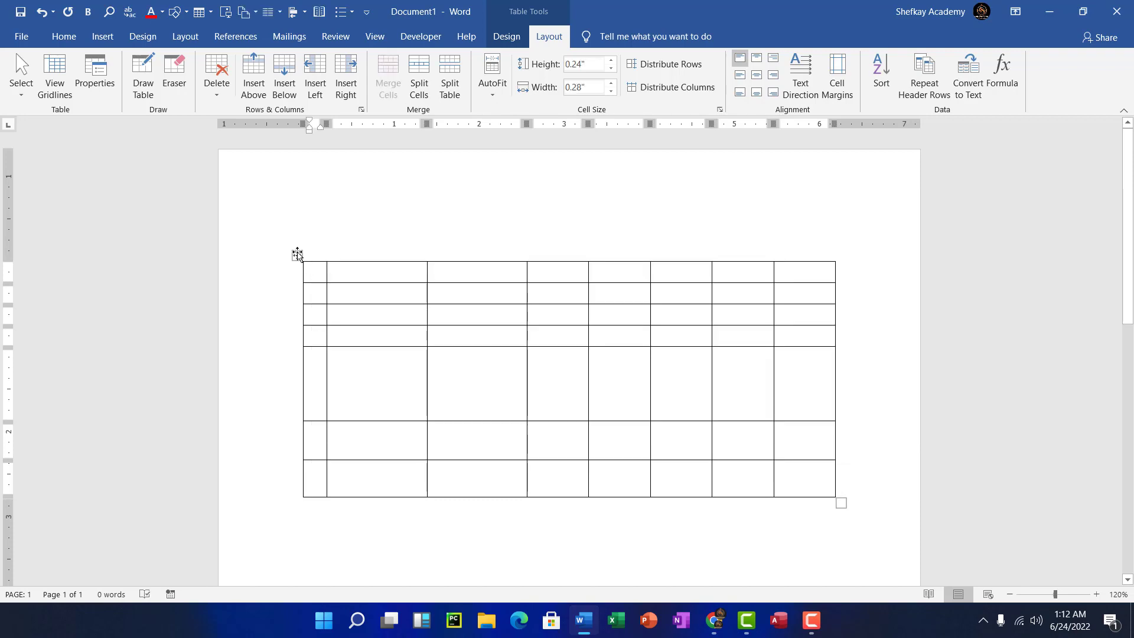
pyautogui.click(297, 255)
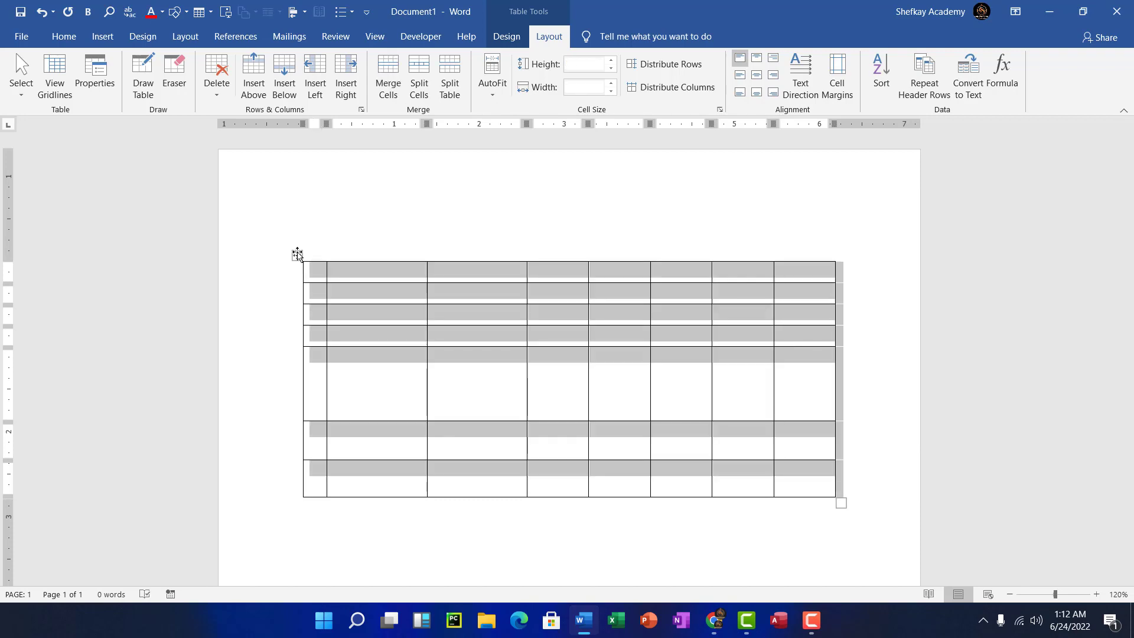
pyautogui.press('Left')
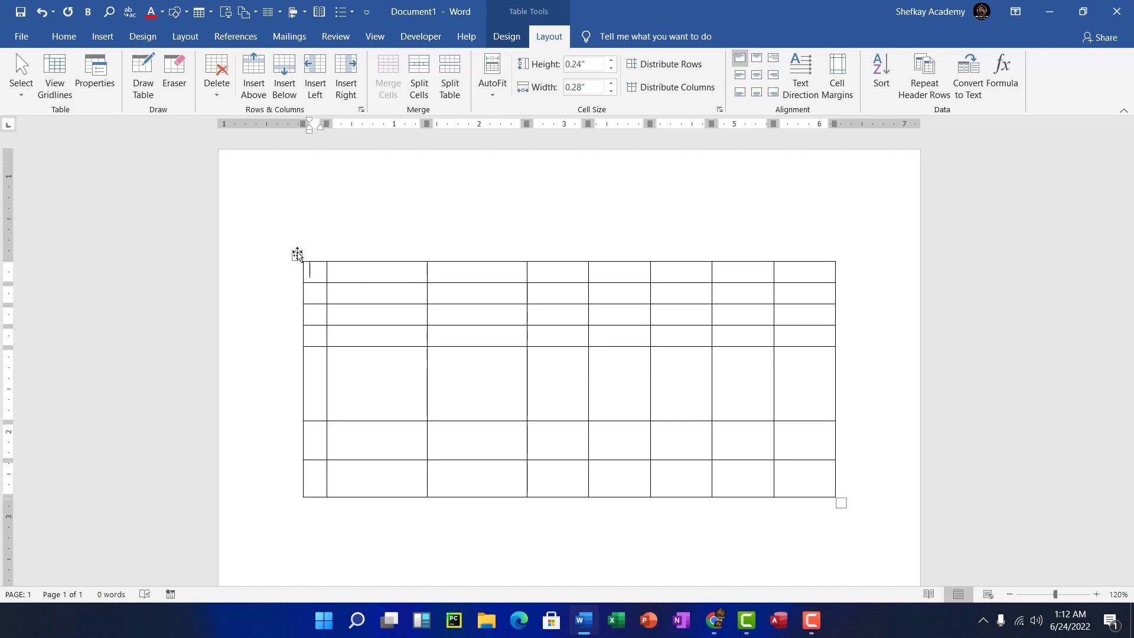
pyautogui.click(327, 241)
pyautogui.click(304, 270)
pyautogui.click(297, 254)
# - Delete the old table and insert a new 3-column, 4-row table in its place
pyautogui.press('BackSpace')
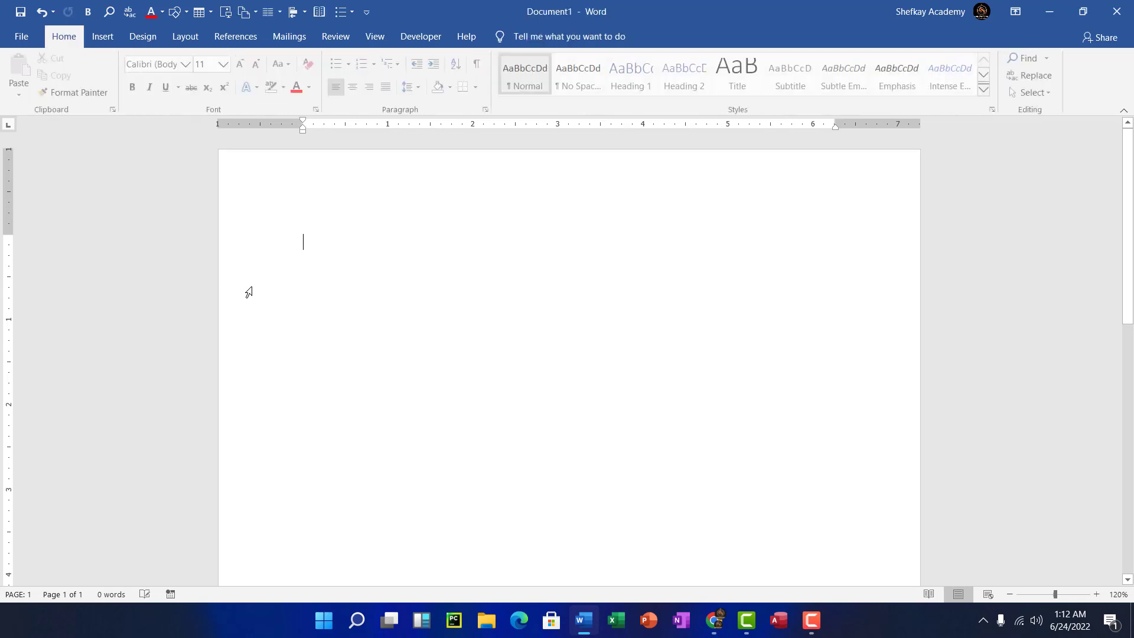
pyautogui.click(101, 37)
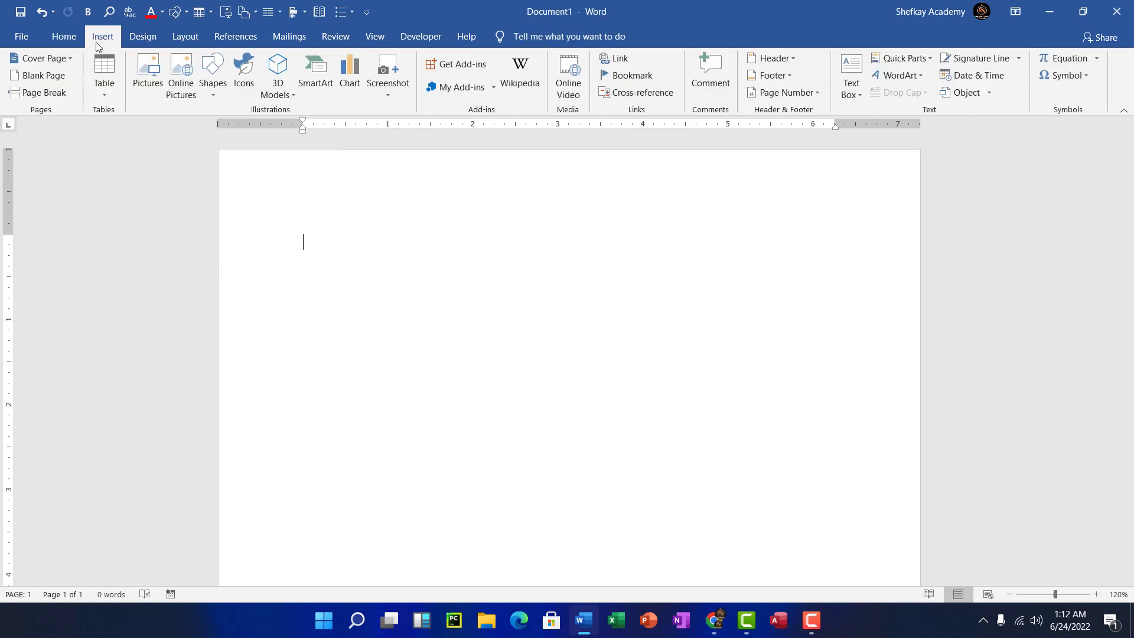
pyautogui.click(106, 90)
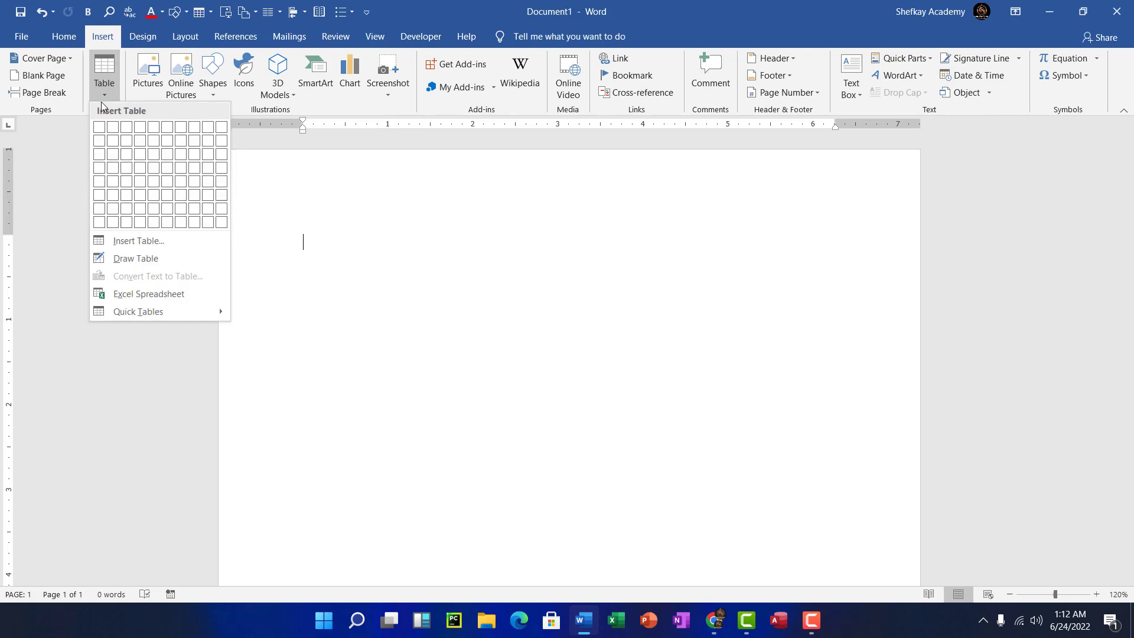
pyautogui.click(129, 168)
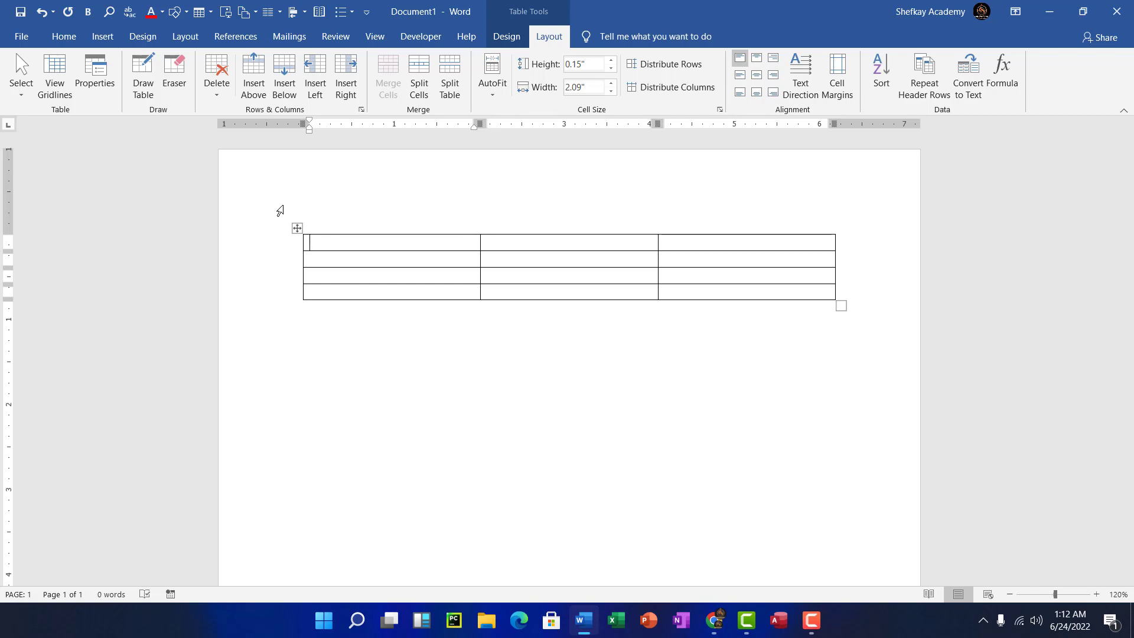
# - Type the headings S/N, types and specification across the table's first row
pyautogui.write('S/N')
pyautogui.press('Tab')
pyautogui.write('types')
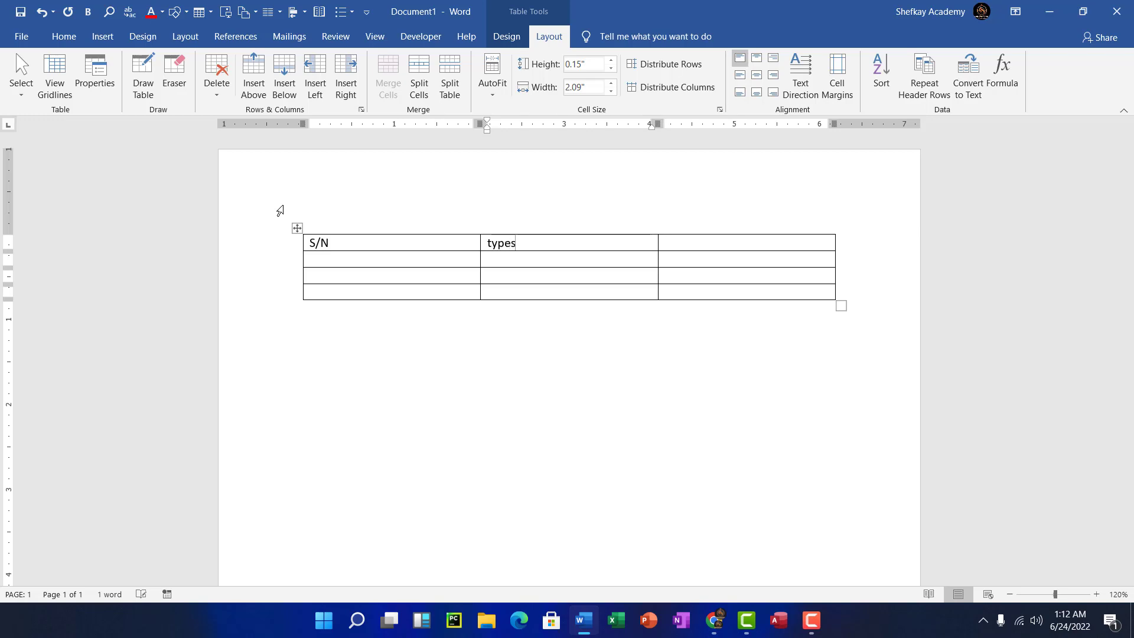
pyautogui.press('Tab')
pyautogui.write('spe')
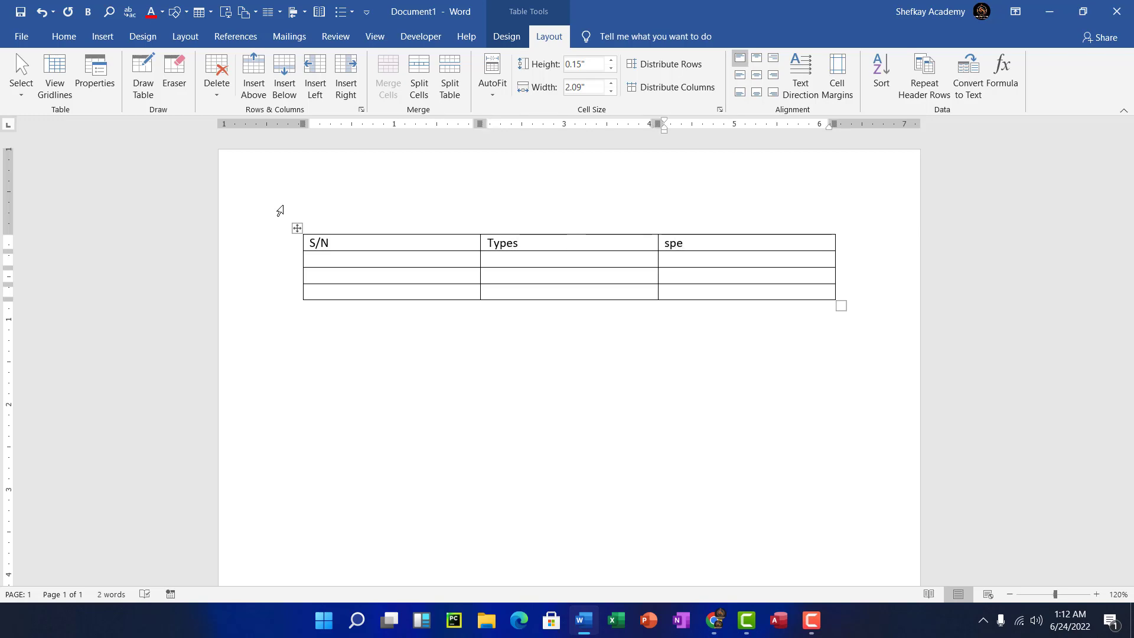
pyautogui.write('cification')
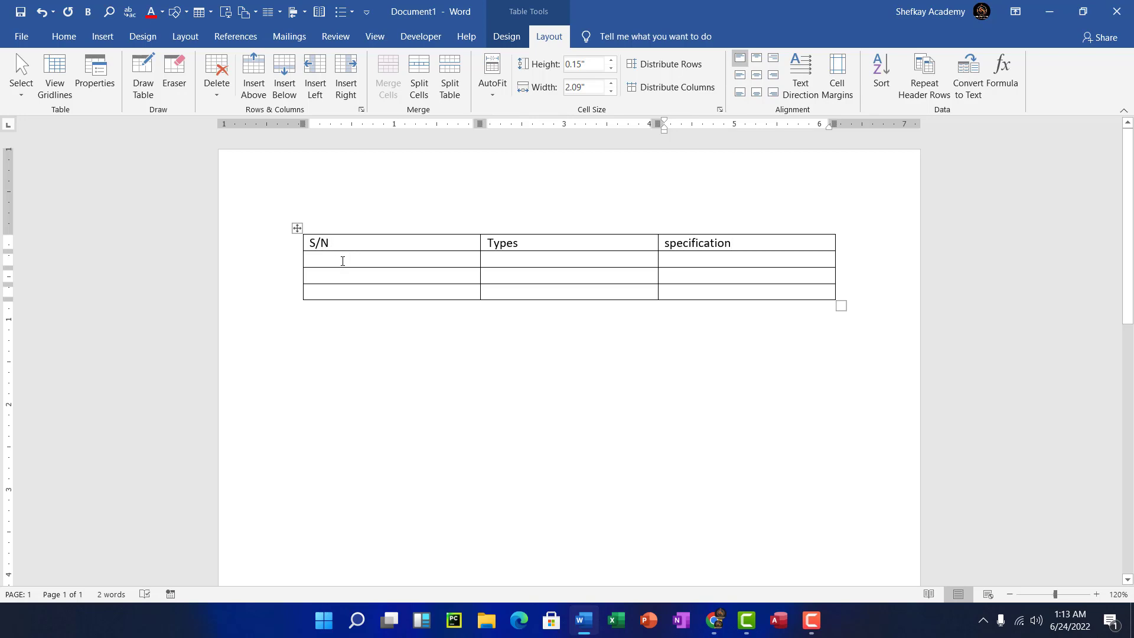
# - Enter 1 in the first S/N cell below the heading and begin filling the rows beneath
pyautogui.click(343, 261)
pyautogui.write('1')
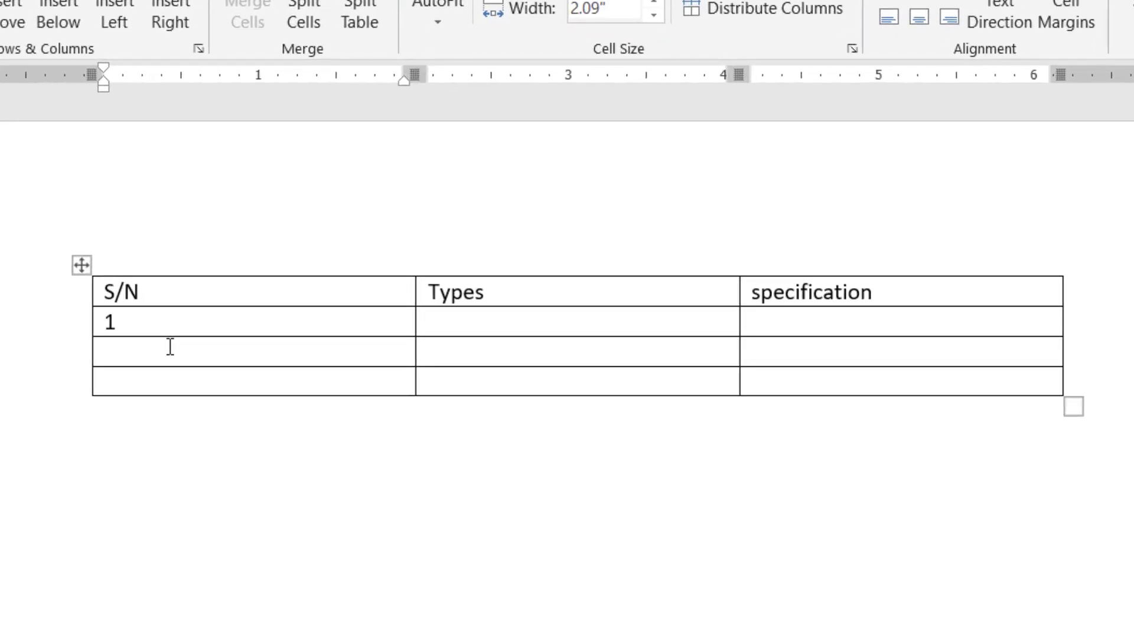
pyautogui.click(170, 347)
pyautogui.write('1')
pyautogui.click(181, 377)
pyautogui.write('1')
pyautogui.press('BackSpace')
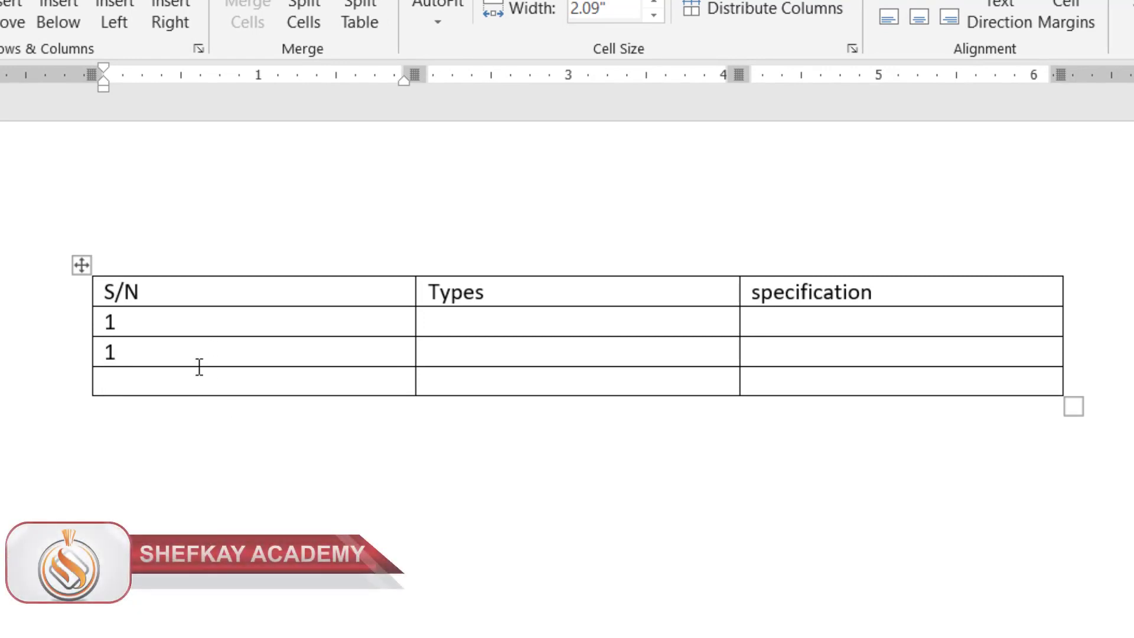
# - Correct the second and third S/N cells so they read 2 and 3
pyautogui.click(208, 353)
pyautogui.press('BackSpace')
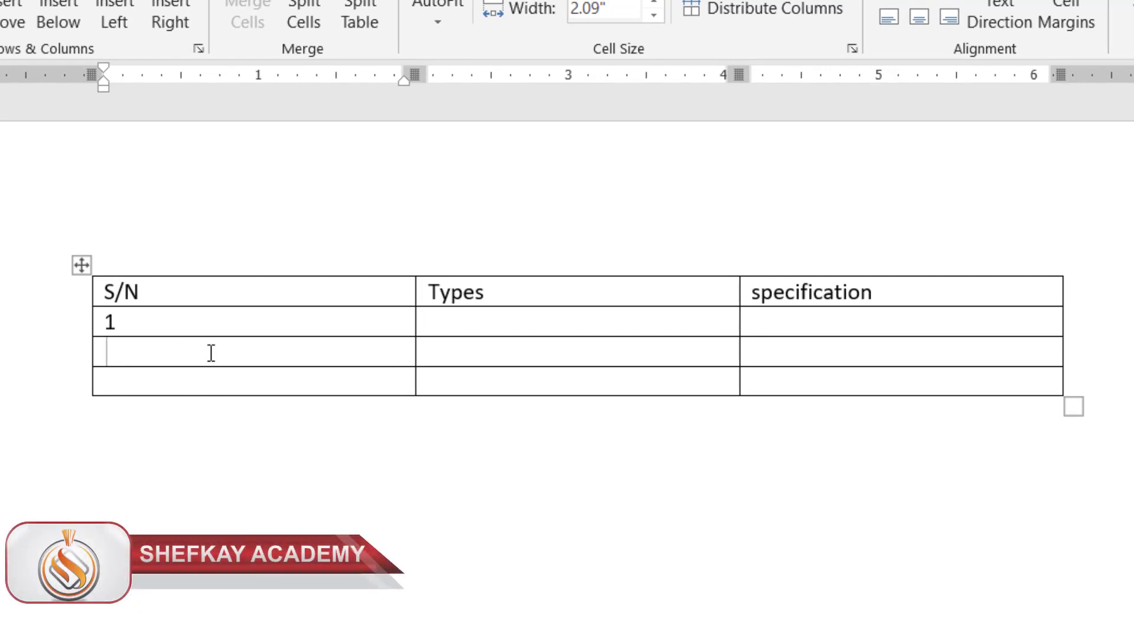
pyautogui.write('22')
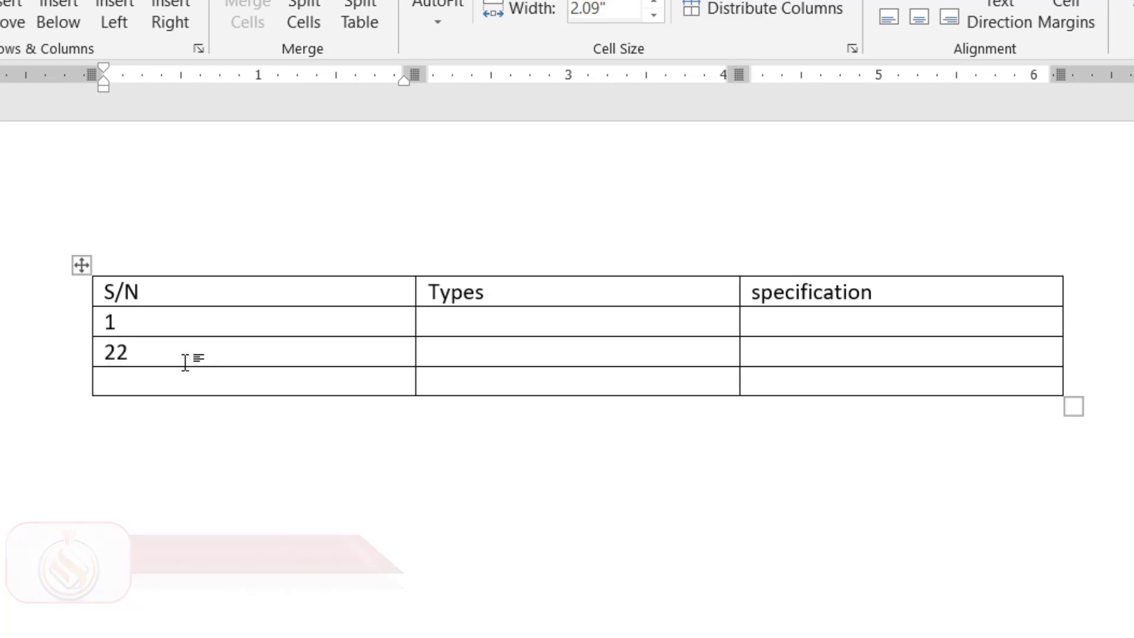
pyautogui.press('BackSpace')
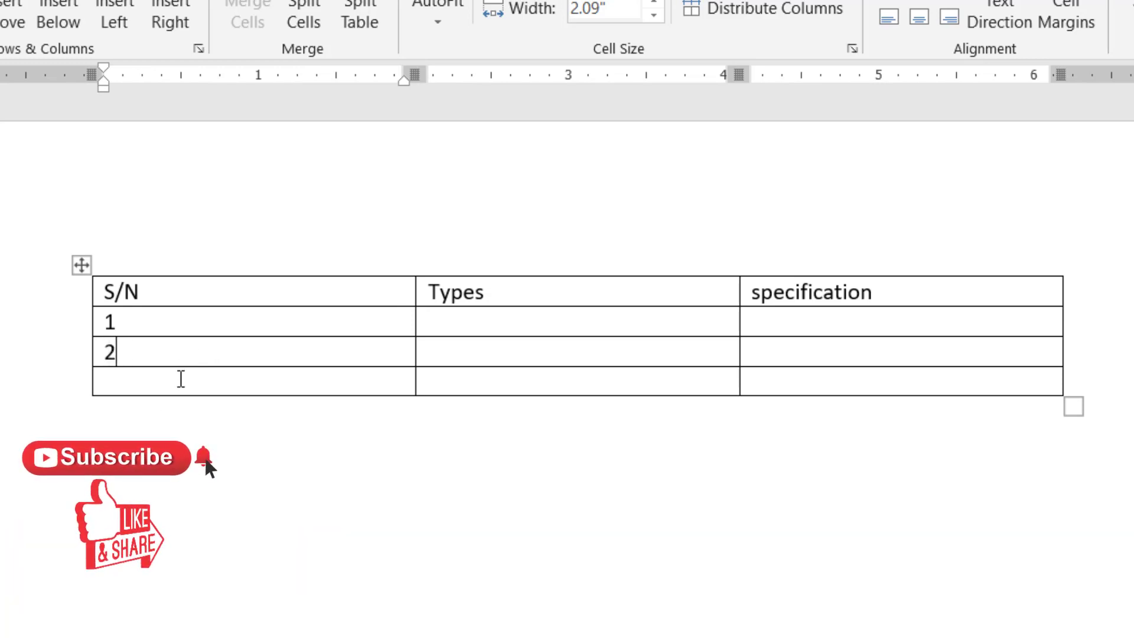
pyautogui.click(181, 378)
pyautogui.write('3')
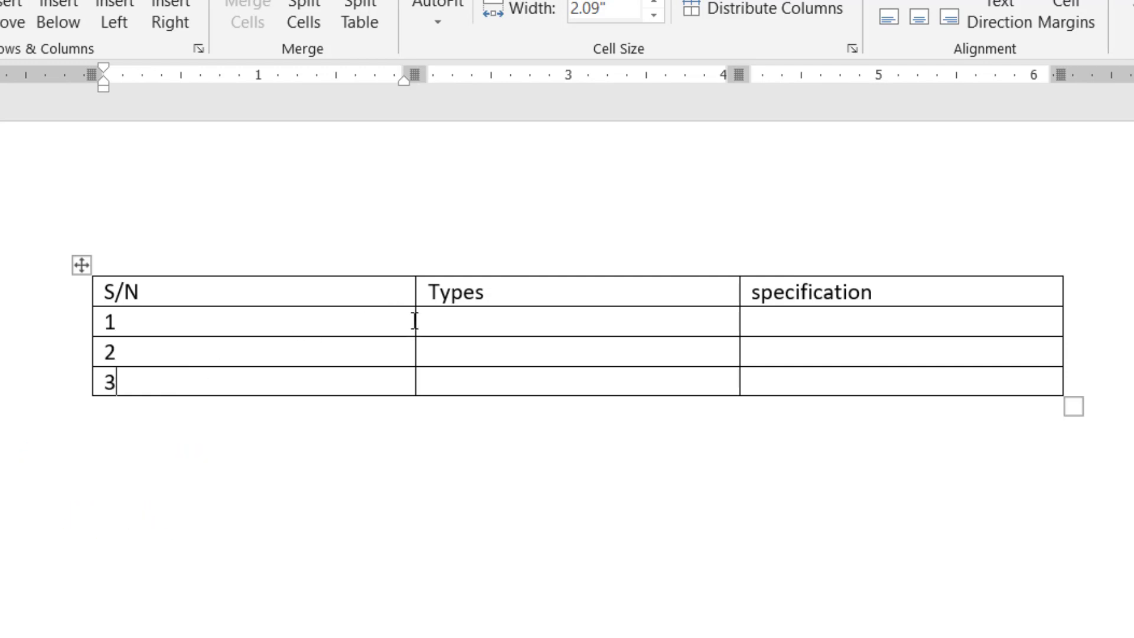
# - Narrow the S/N column to 0.5" so the Types column widens to 3.68"
pyautogui.moveTo(412, 320); pyautogui.dragTo(169, 398)
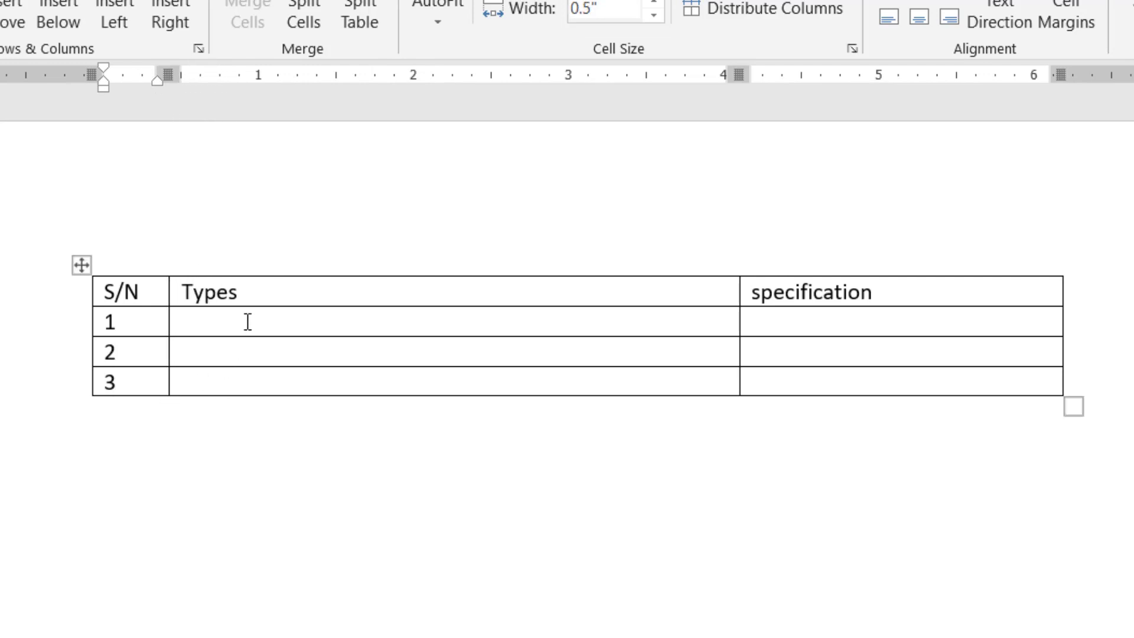
pyautogui.click(181, 292)
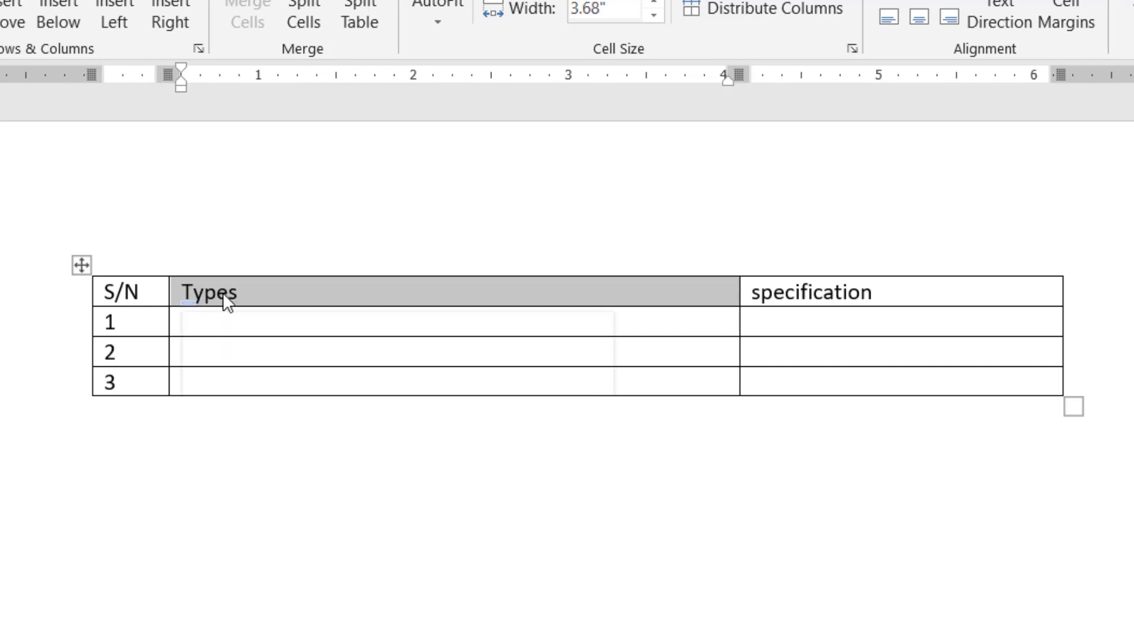
pyautogui.click(229, 319)
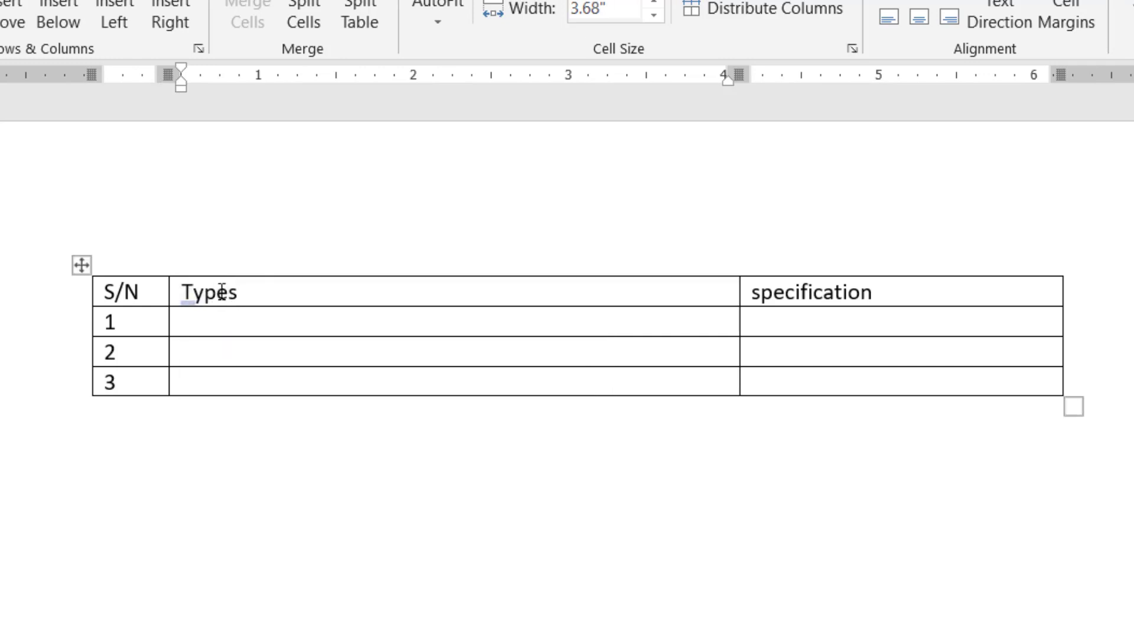
pyautogui.click(218, 292)
# - Centre the Types heading in its cell with Ctrl+E
pyautogui.hotkey('ctrl', 'e')
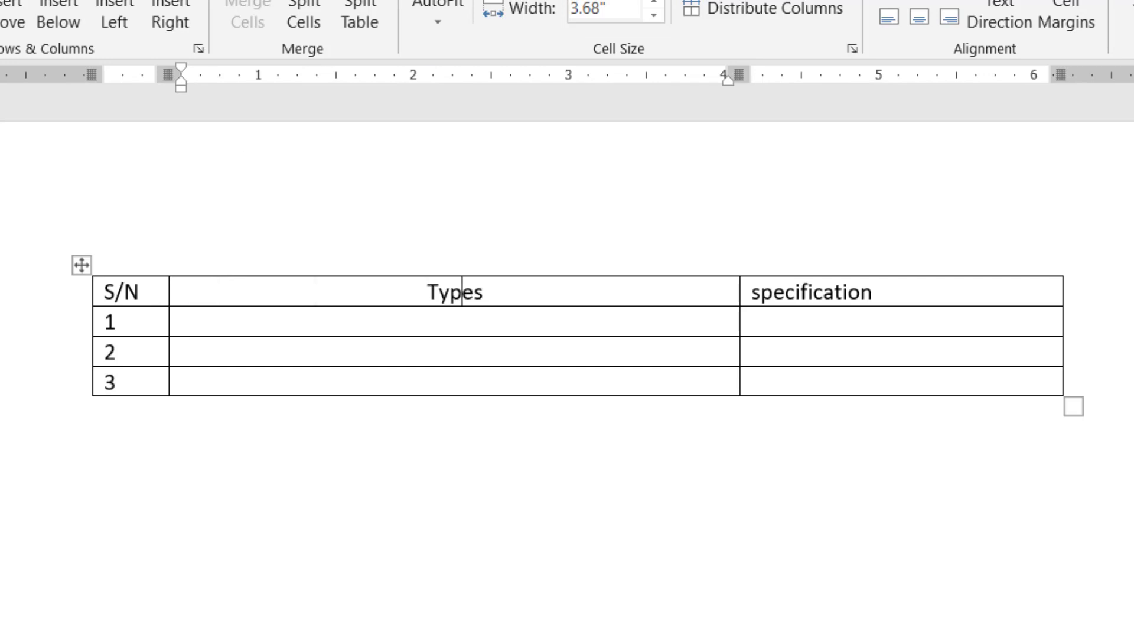
pyautogui.hotkey('alt', 'h')
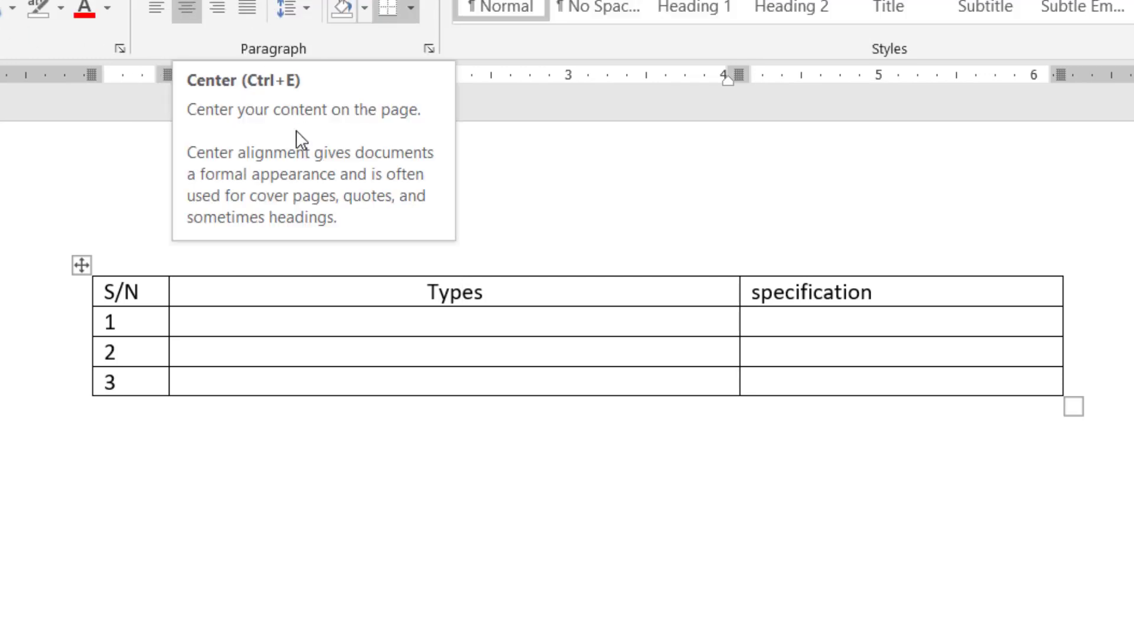
pyautogui.click(234, 323)
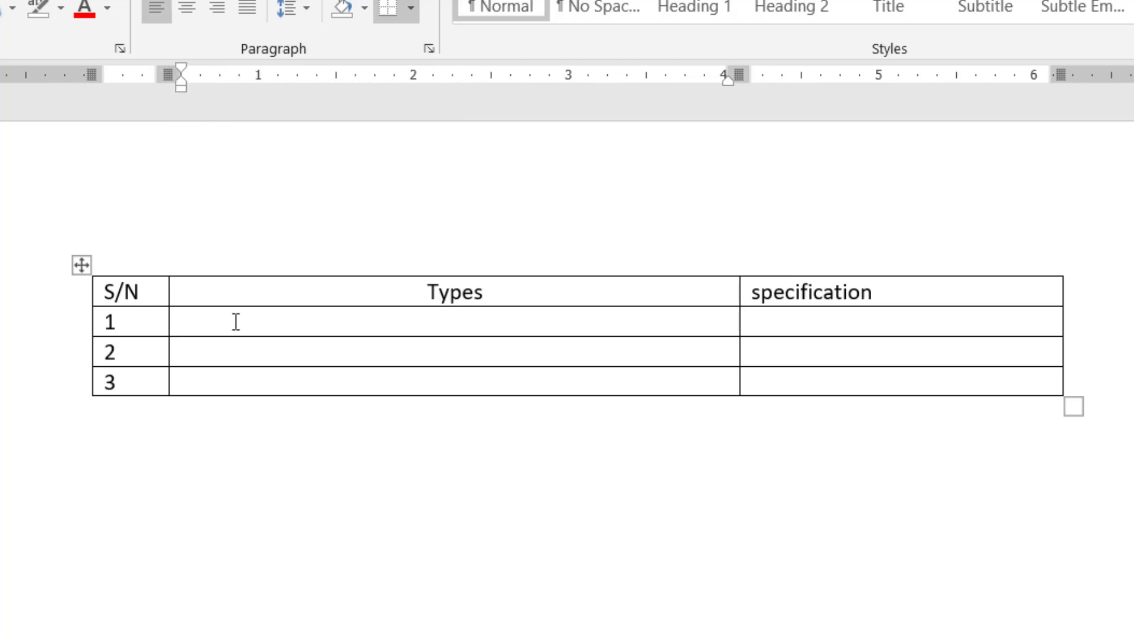
# - Fill row 1 with 'Micro processor' and 'It is a single user computer system having moderately powerful microprocessor'
pyautogui.write('micro processore')
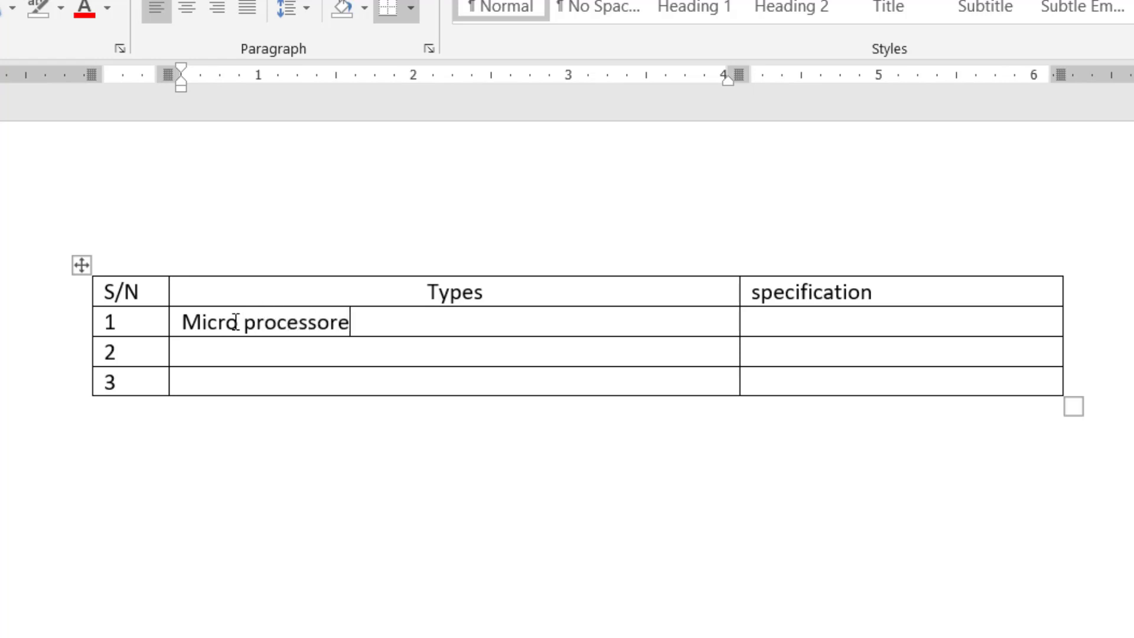
pyautogui.press('BackSpace')
pyautogui.press('Tab')
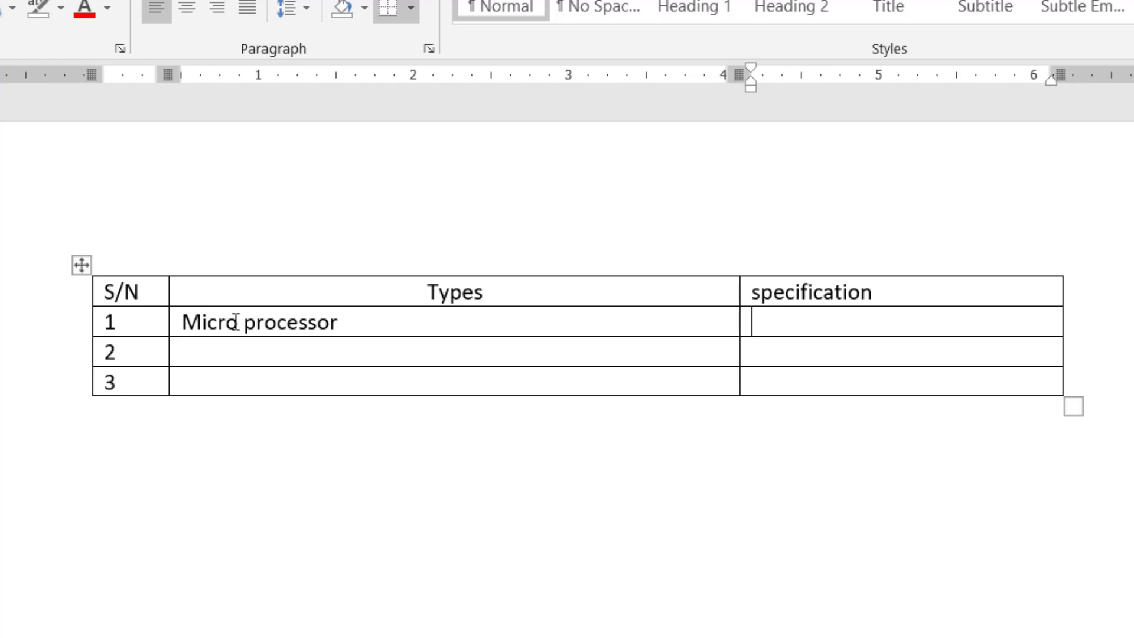
pyautogui.write('It is a sigle')
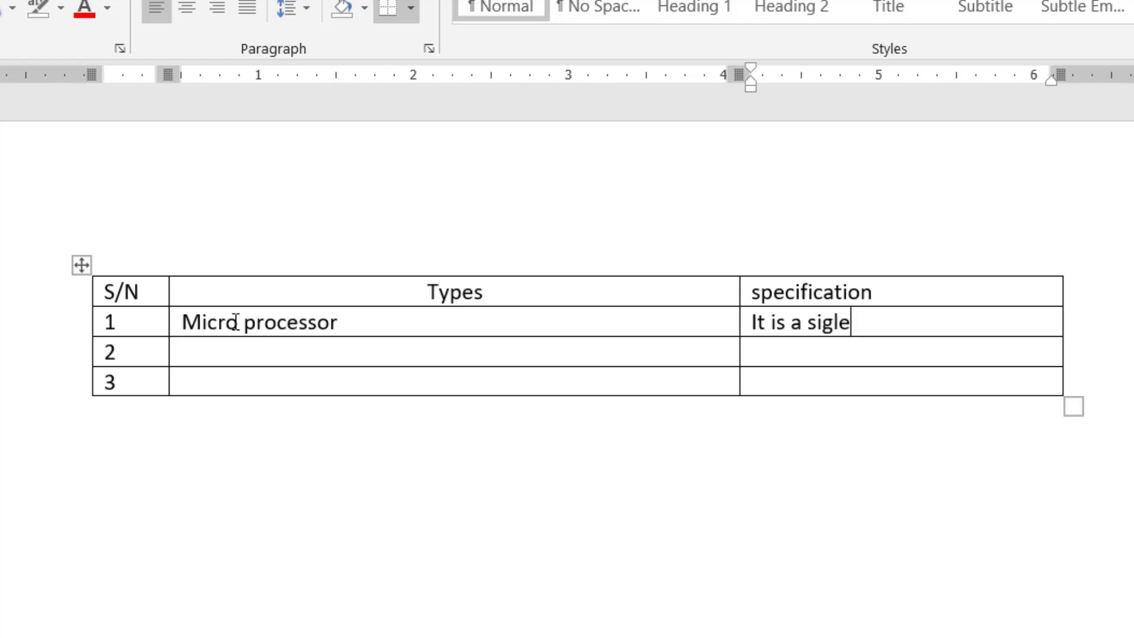
pyautogui.press('Left')
pyautogui.press('Left')
pyautogui.write('n')
pyautogui.press('Right')
pyautogui.press('Right')
pyautogui.press('Right')
pyautogui.write('u')
pyautogui.write('r ')
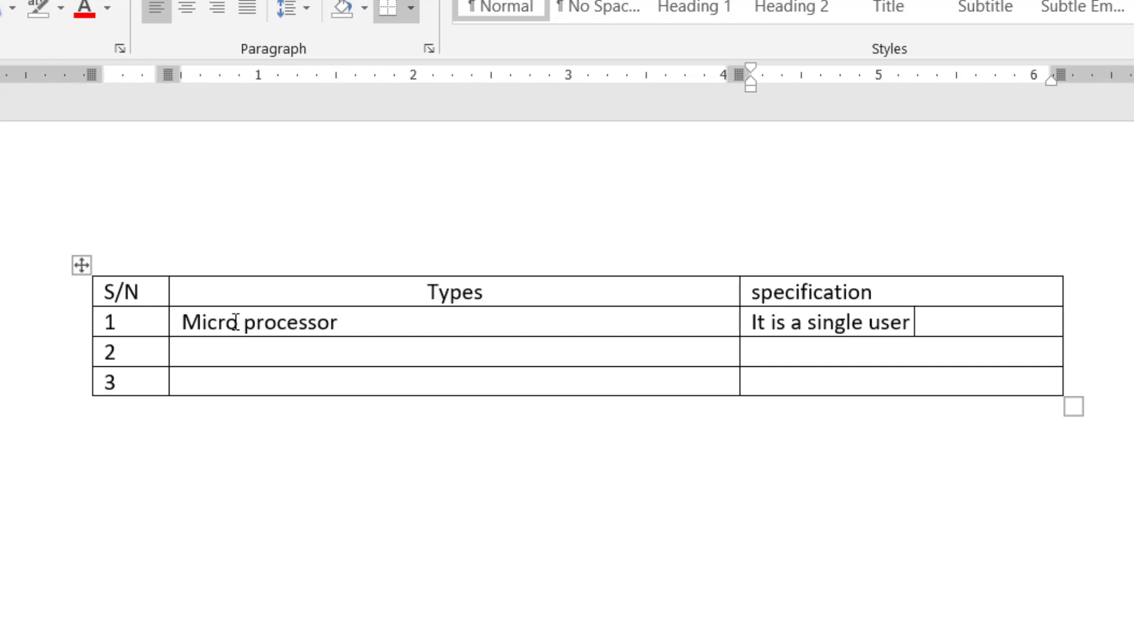
pyautogui.write('computer')
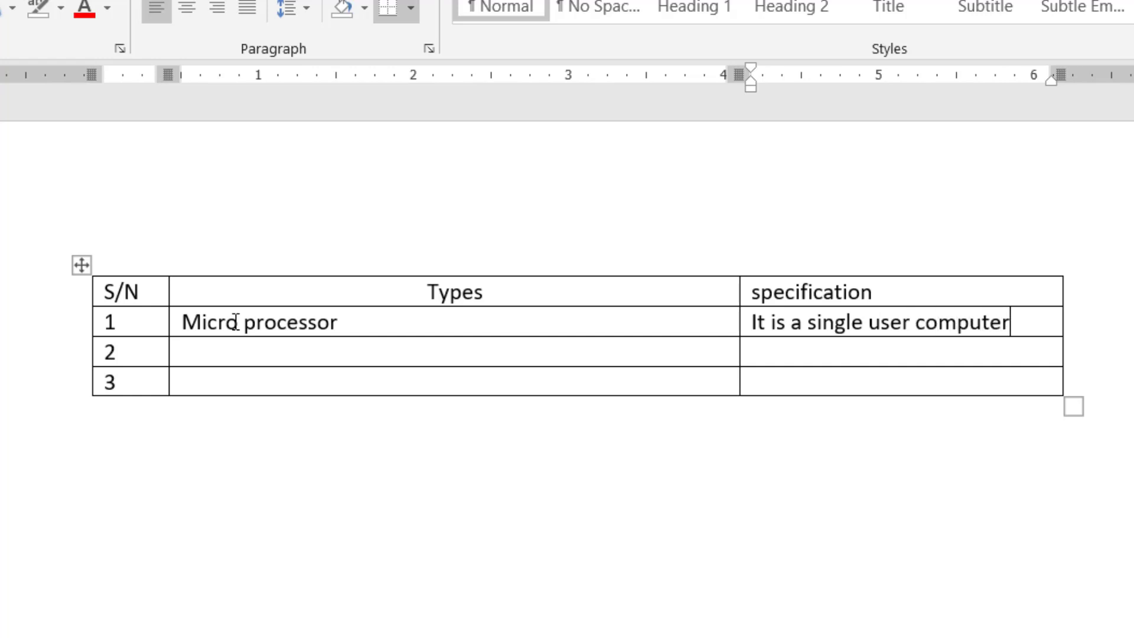
pyautogui.write(' system')
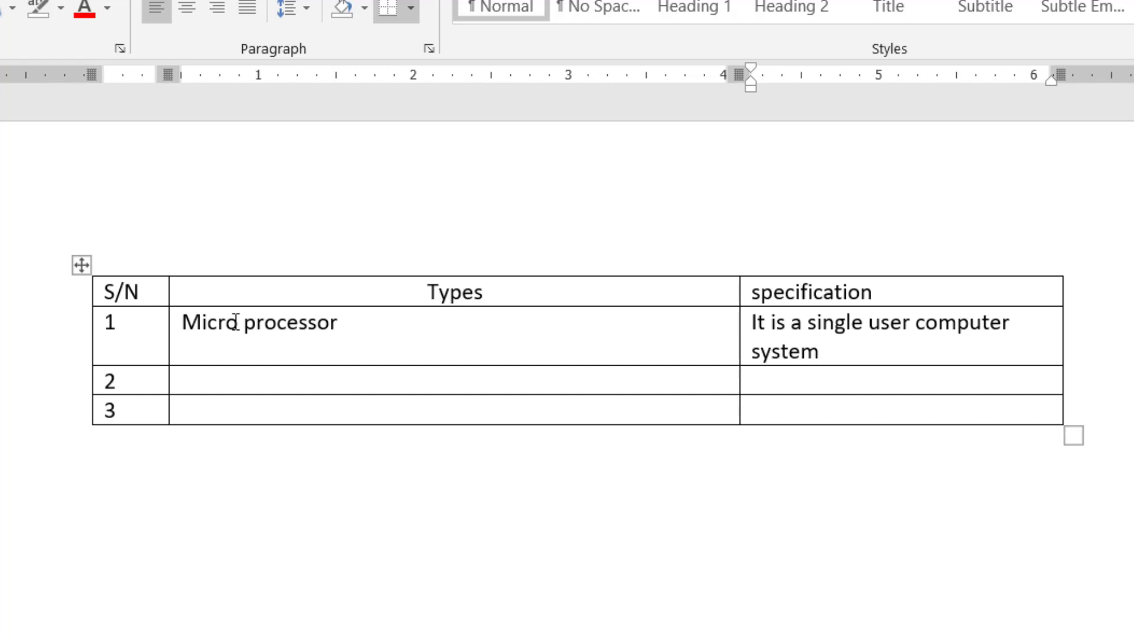
pyautogui.write(' having')
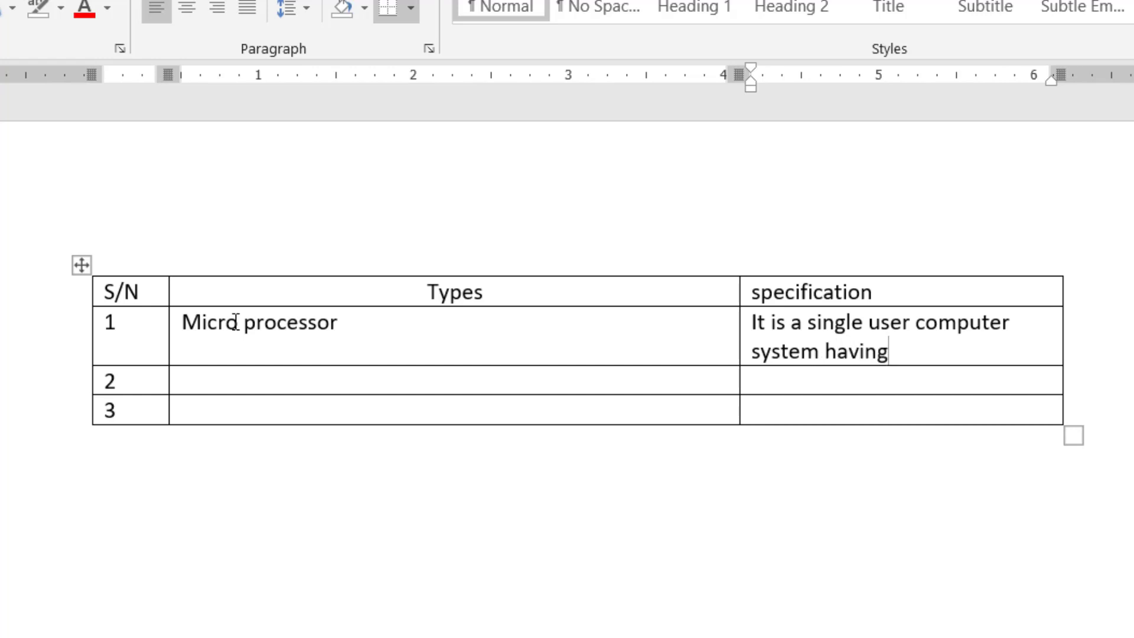
pyautogui.write(' modera')
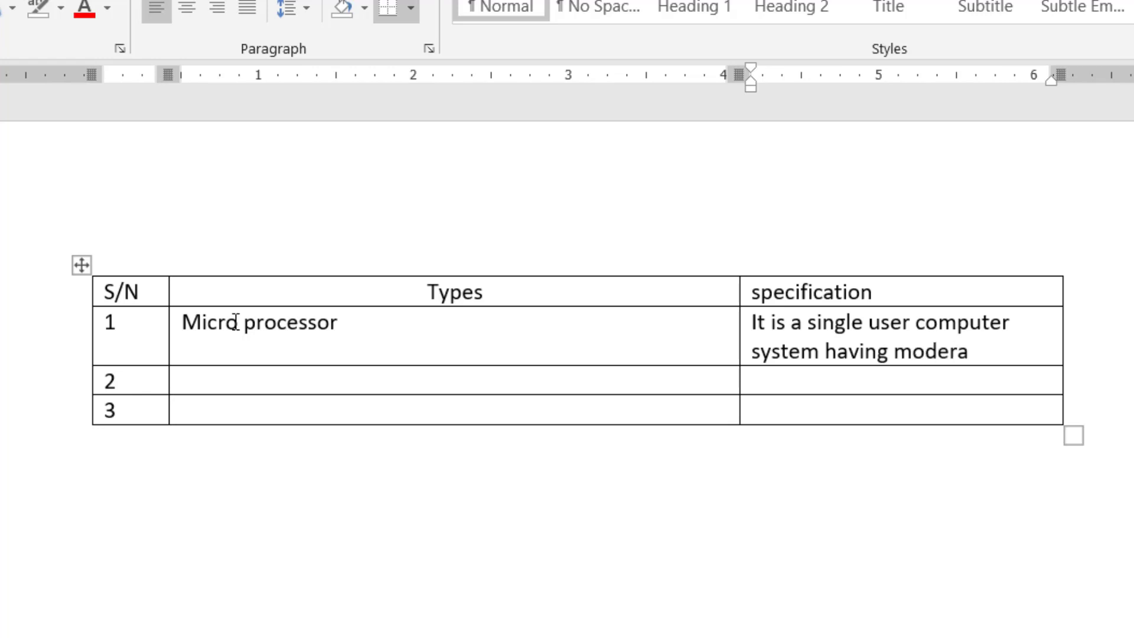
pyautogui.write('tely powerfu')
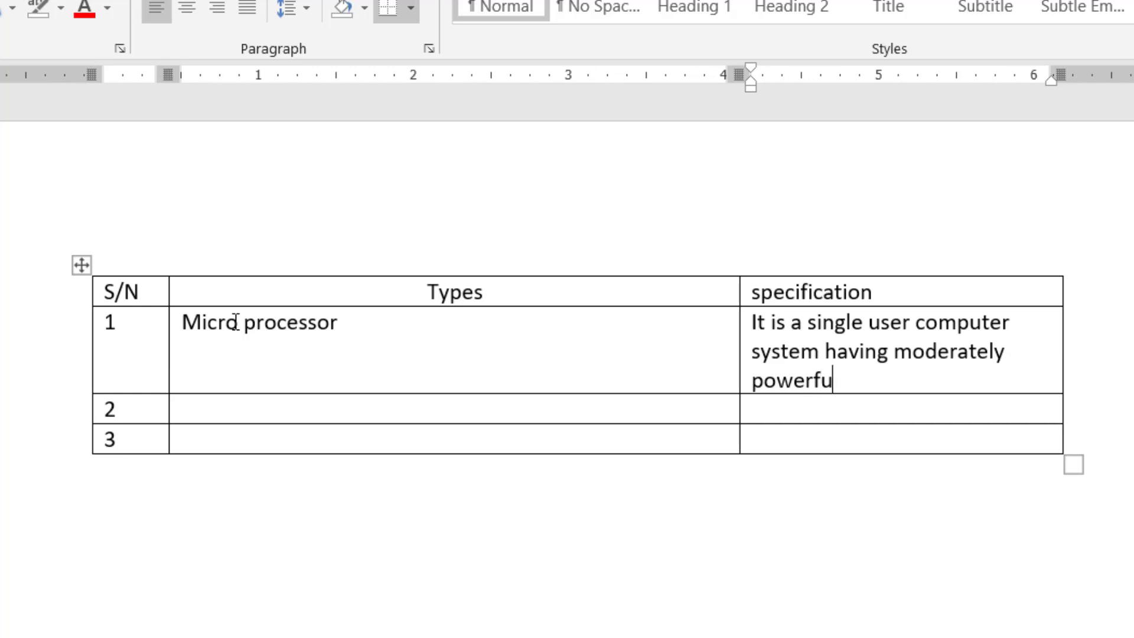
pyautogui.write('l micropr')
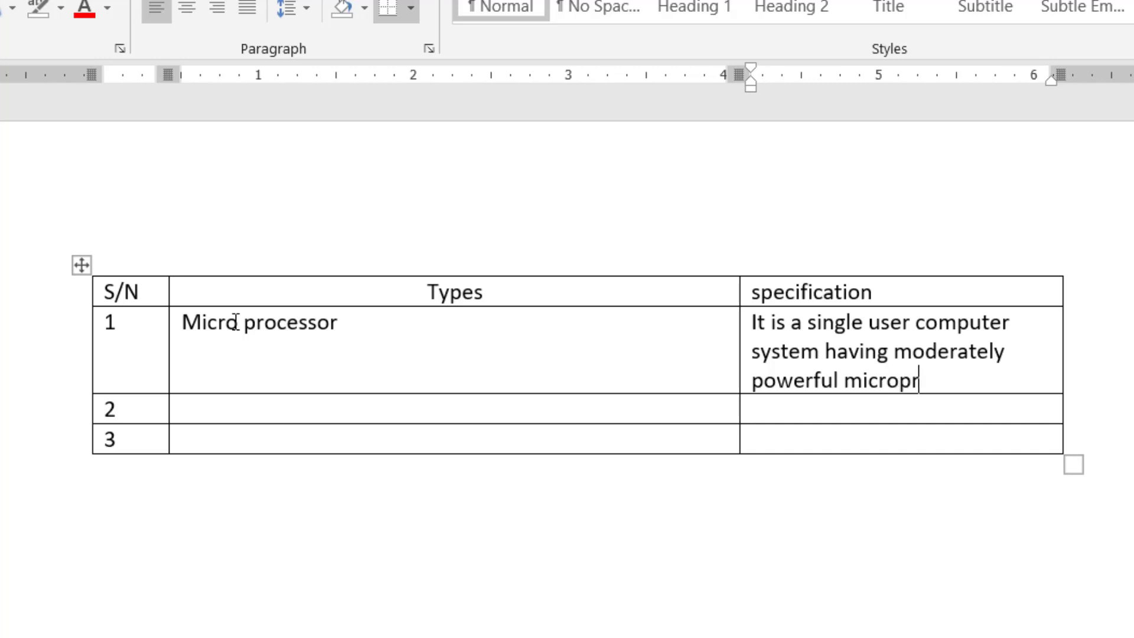
pyautogui.write('ocessor')
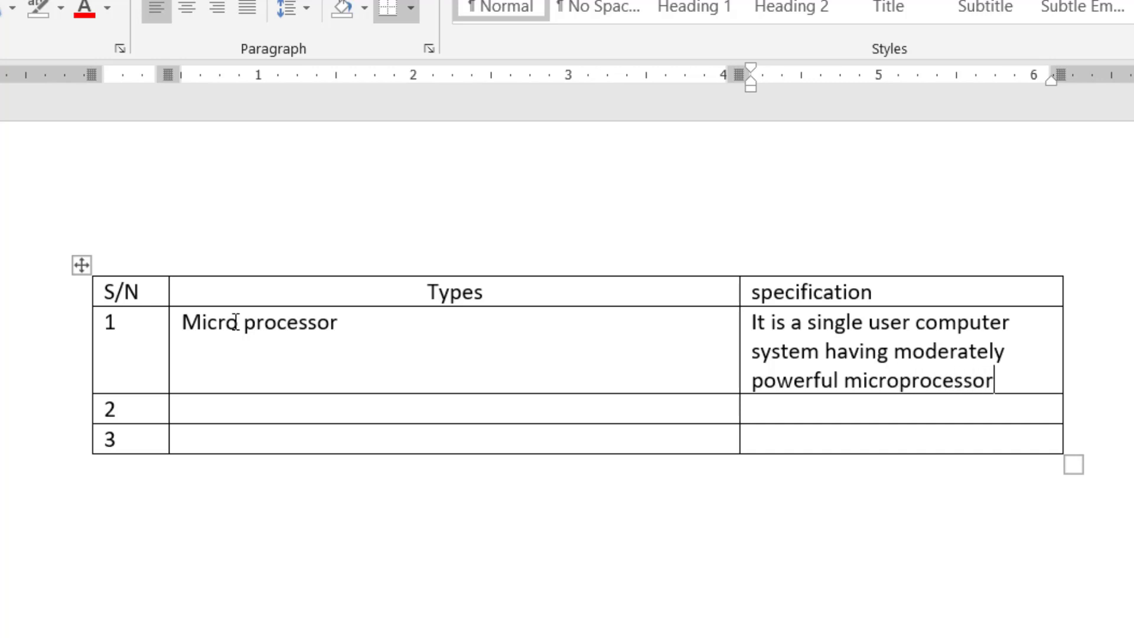
pyautogui.click(355, 365)
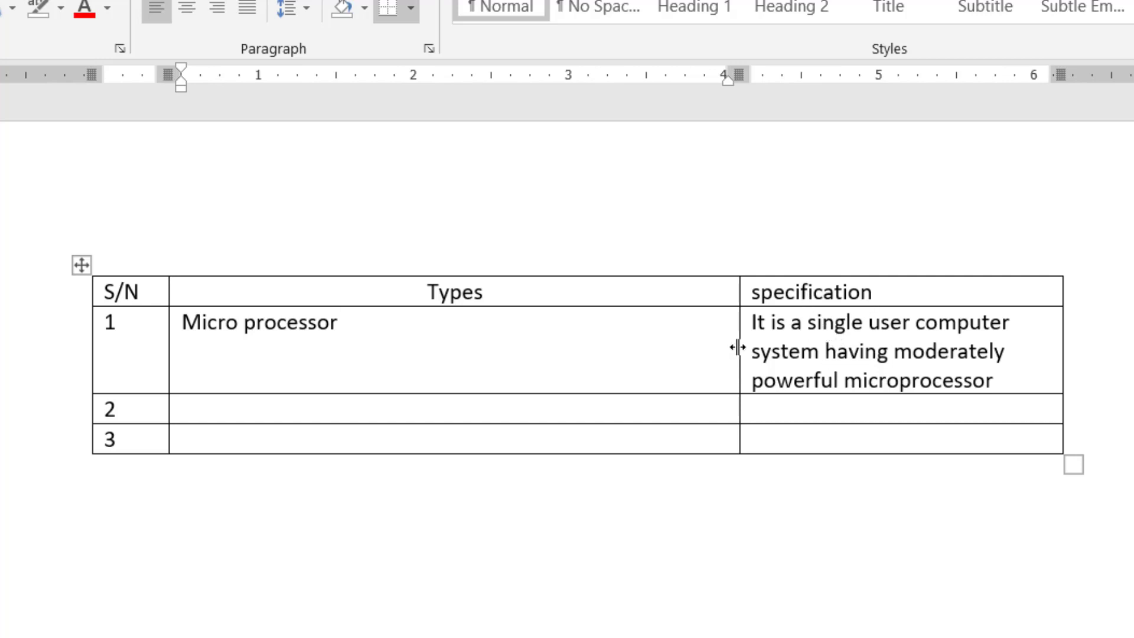
# - Narrow the Types column to widen the last column, then centre and capitalise its heading as 'Specification'
pyautogui.moveTo(738, 347); pyautogui.dragTo(355, 405)
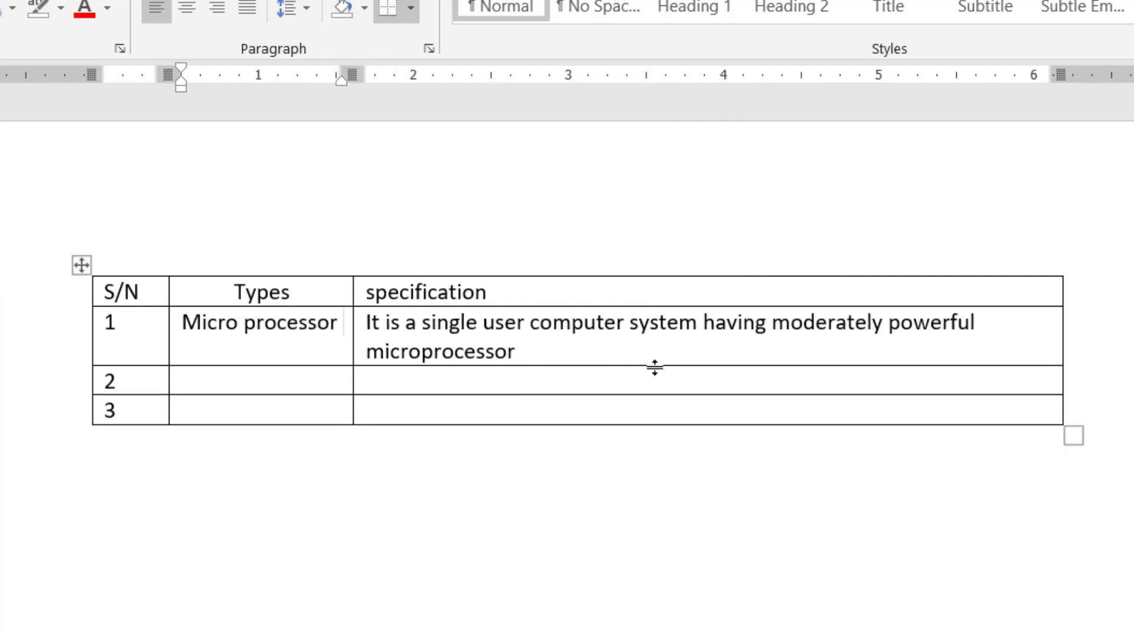
pyautogui.click(447, 294)
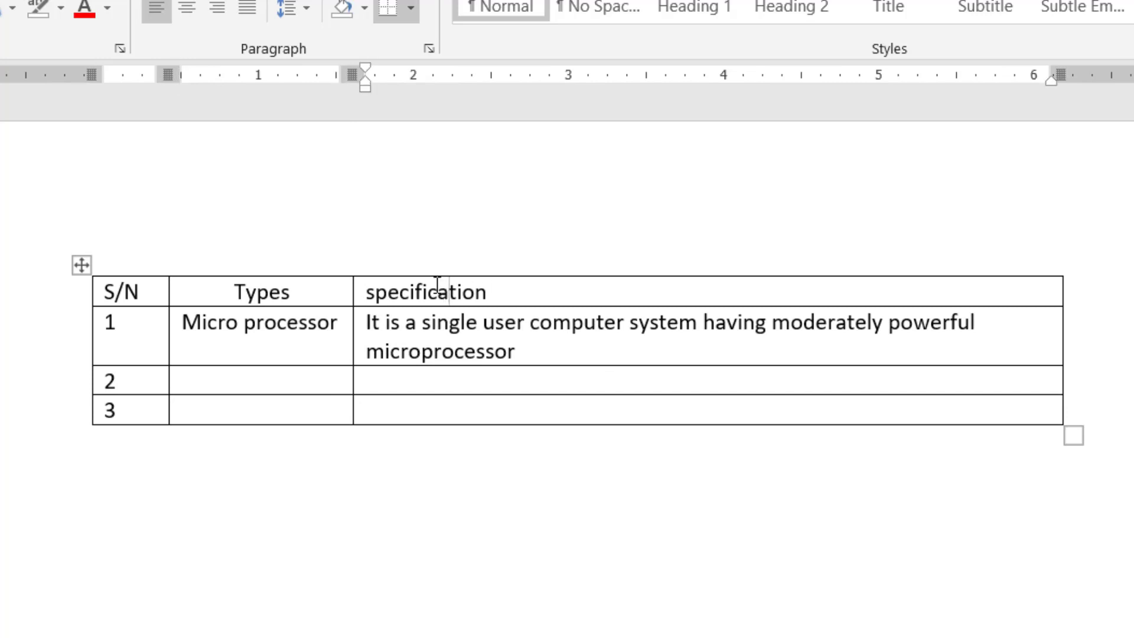
pyautogui.hotkey('ctrl', 'e')
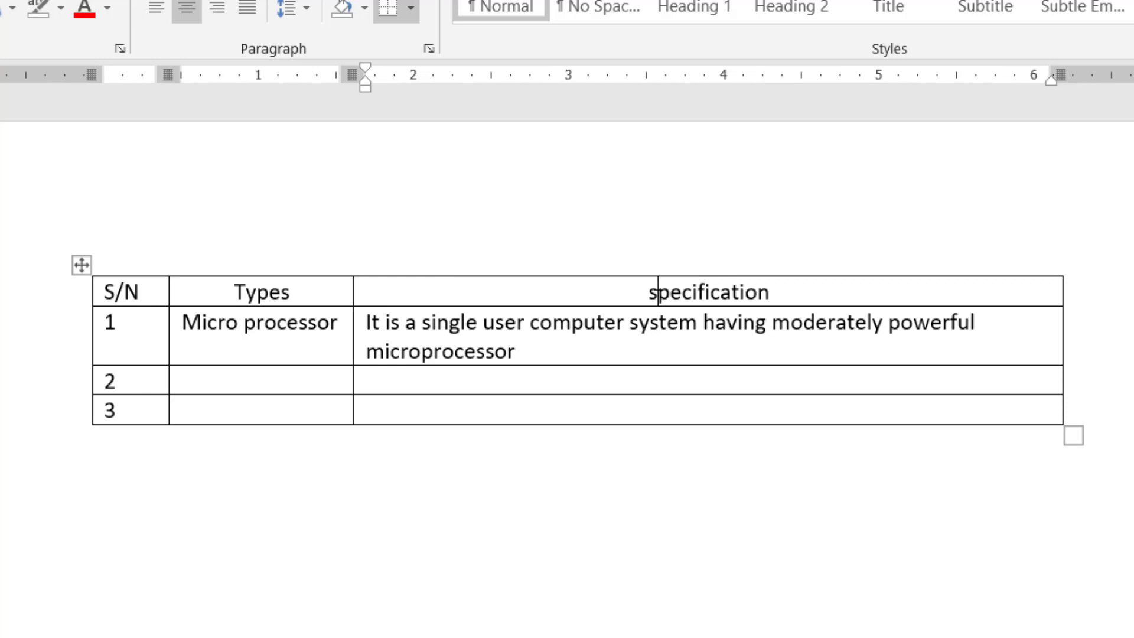
pyautogui.press('BackSpace')
pyautogui.write('S')
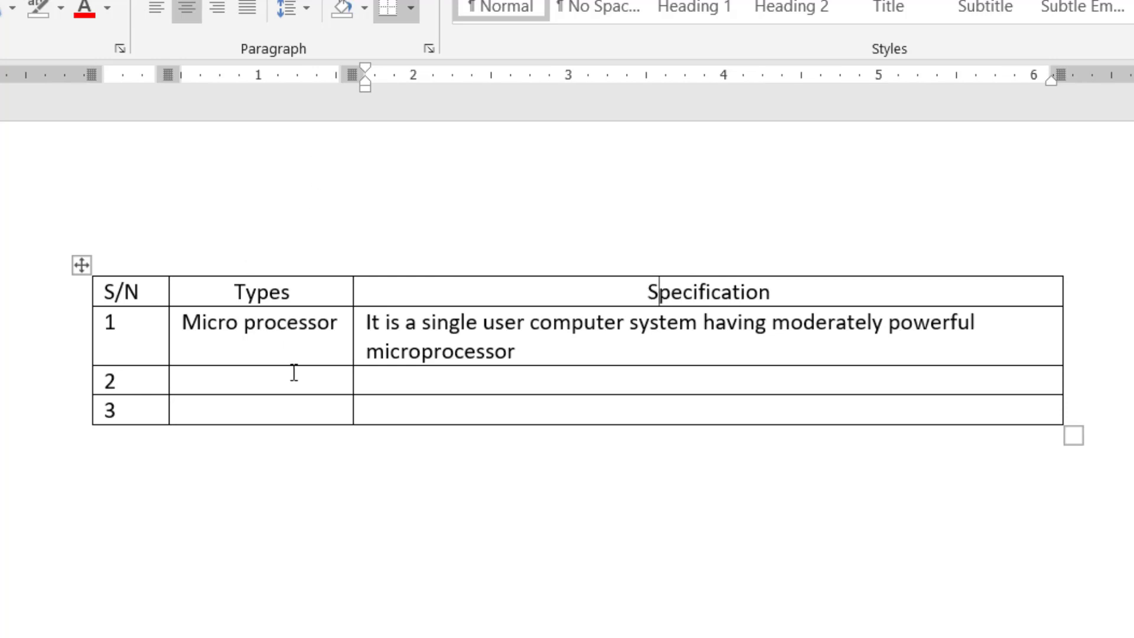
# - Enter 'Workstation' in row 2's Types cell
pyautogui.click(225, 381)
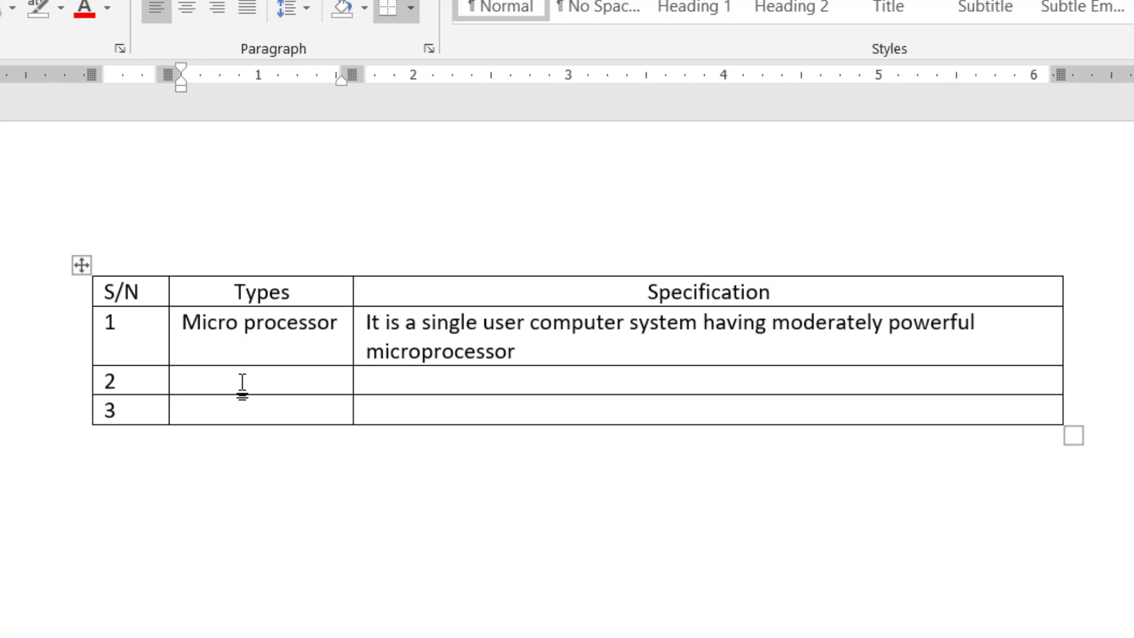
pyautogui.write('worksat')
pyautogui.press('BackSpace')
pyautogui.press('BackSpace')
pyautogui.write('tetion')
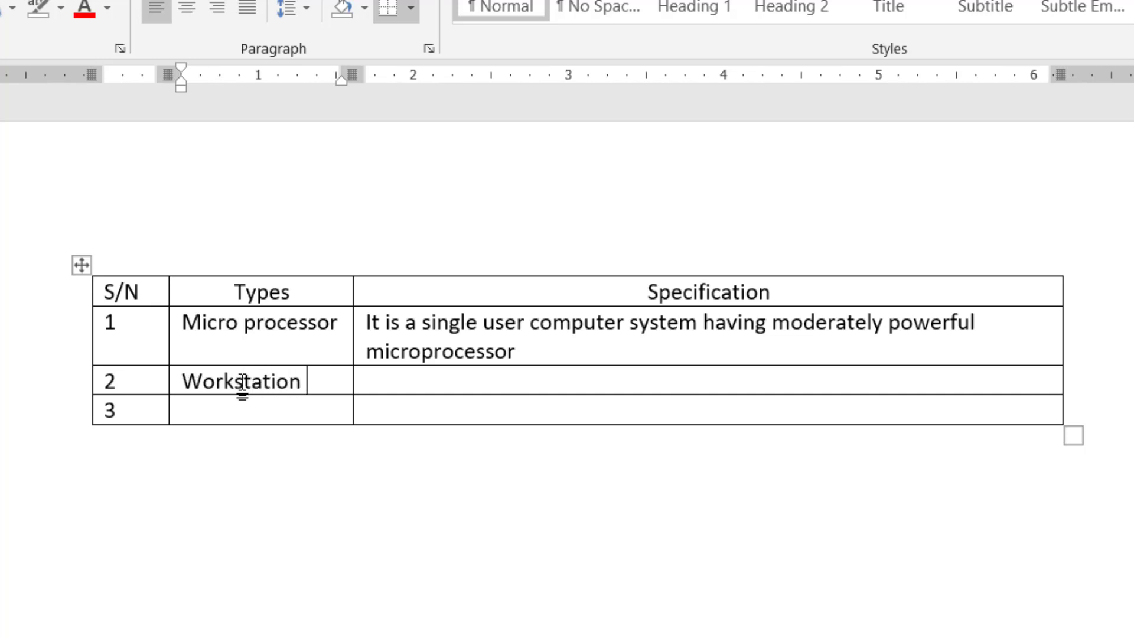
pyautogui.press('Tab')
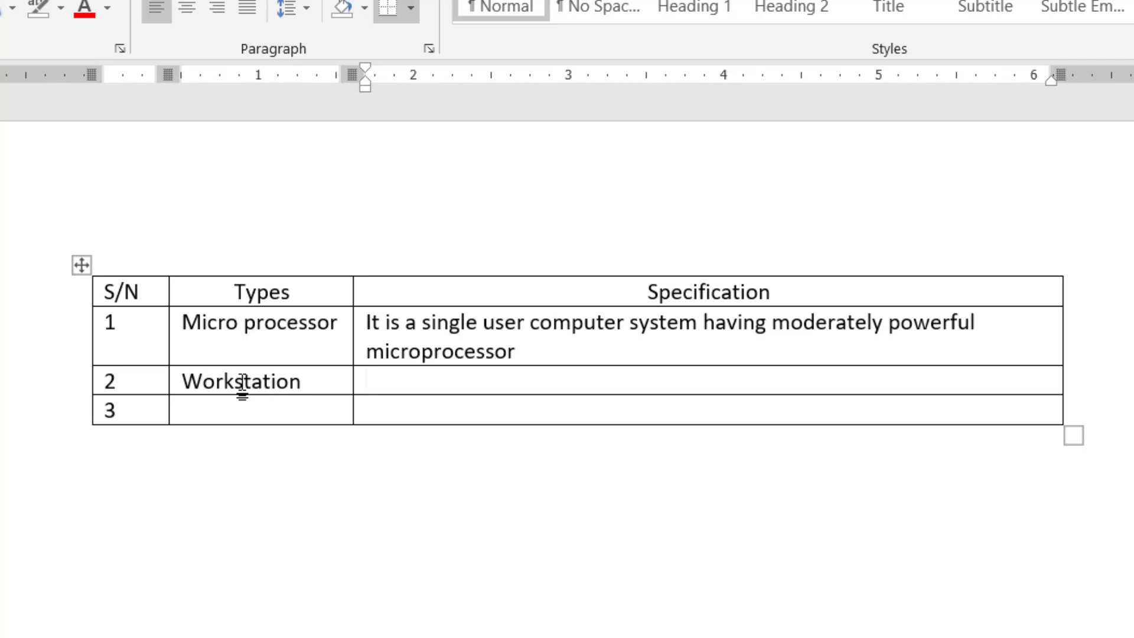
# - Describe the Workstation as a single-user system like a personal computer but with a more powerful microprocessor
pyautogui.write('It is also ')
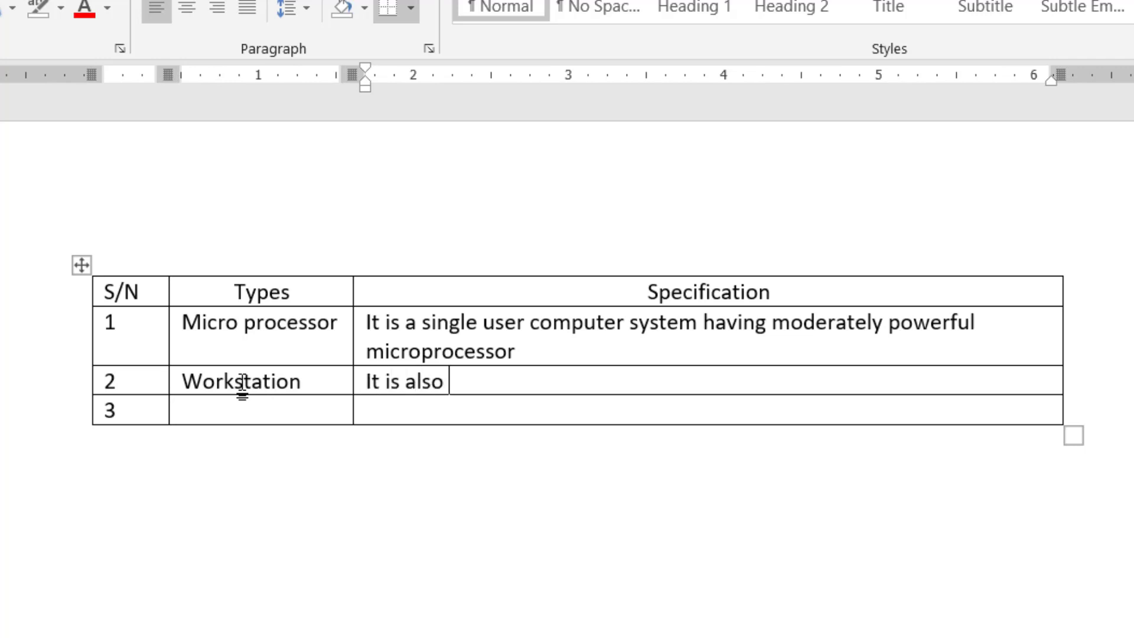
pyautogui.write('a single u')
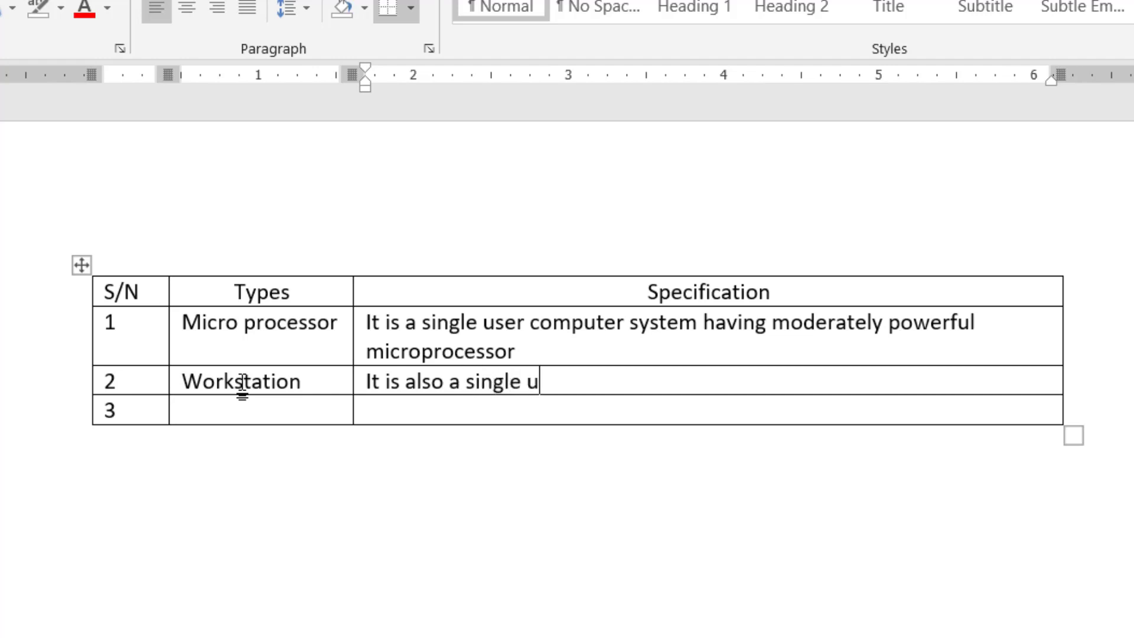
pyautogui.write('ser compu')
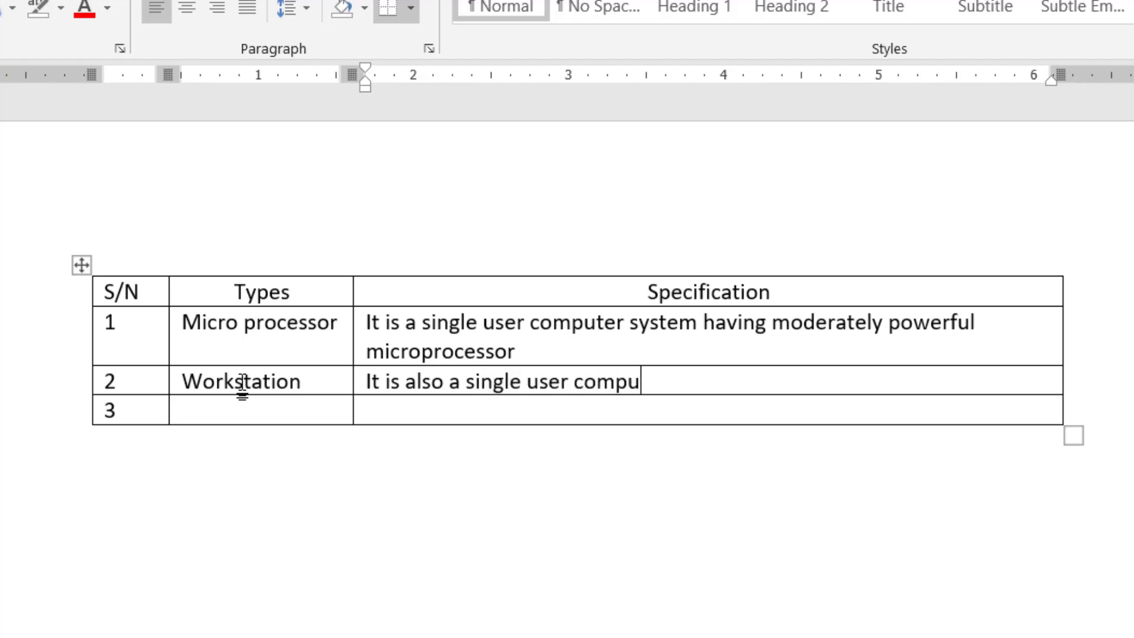
pyautogui.write('ter sys')
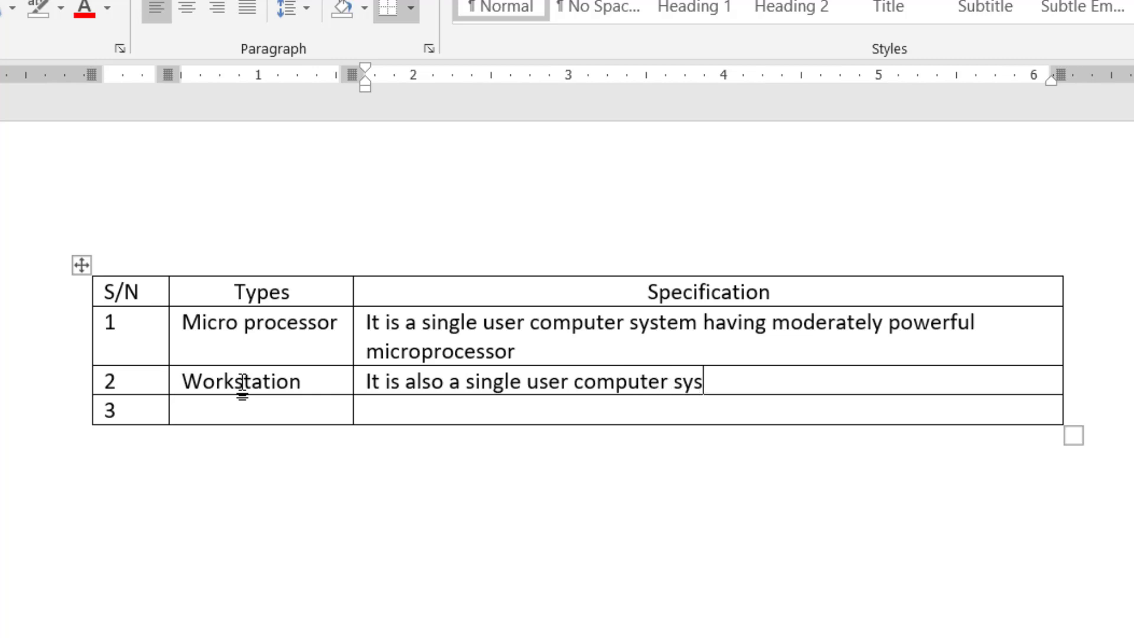
pyautogui.write('tem, simi')
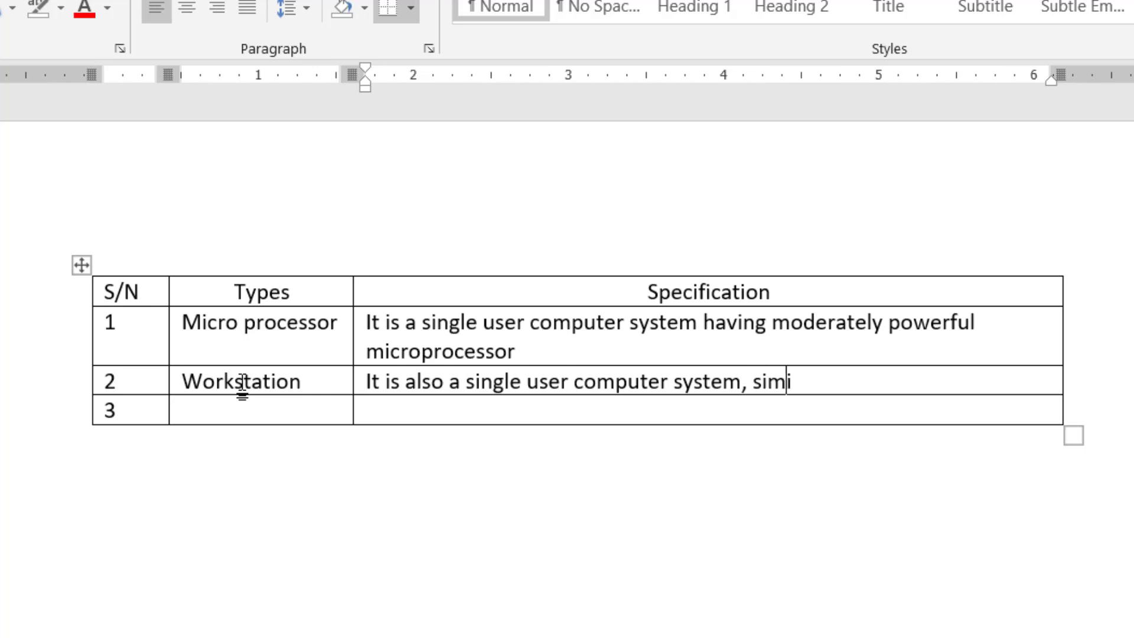
pyautogui.write('lar to p')
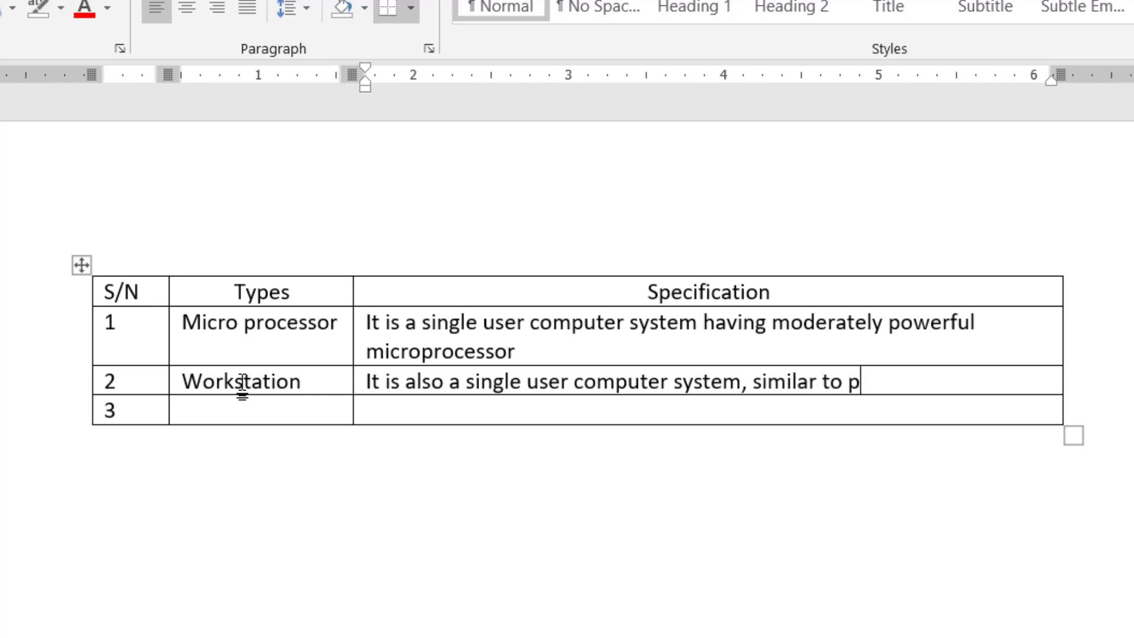
pyautogui.write('ersonal ')
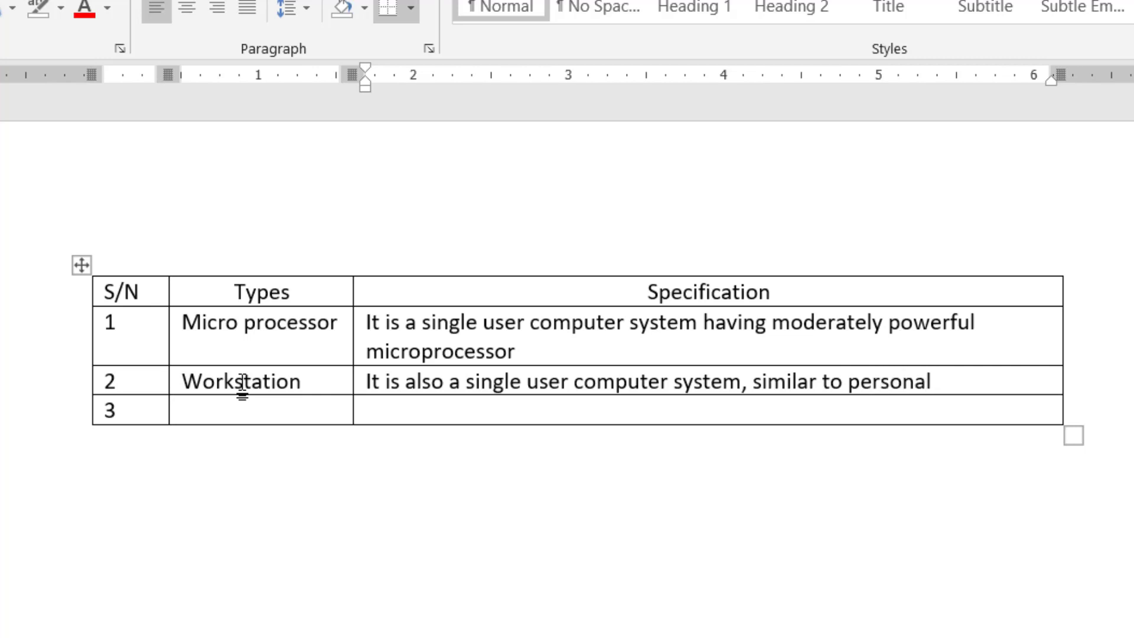
pyautogui.write('copmu')
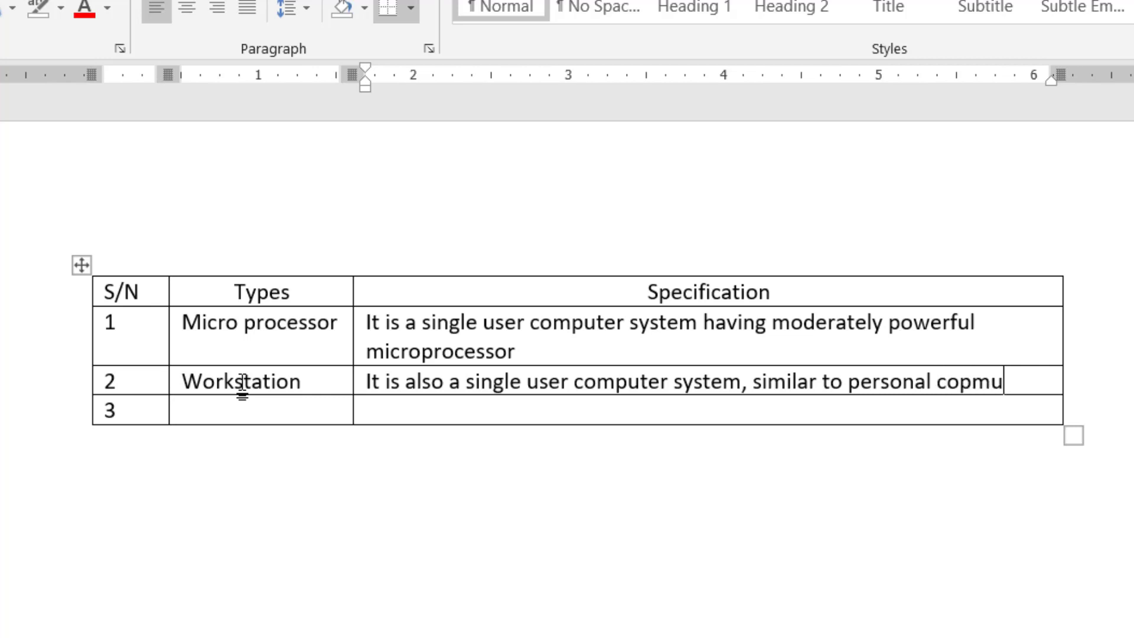
pyautogui.press('BackSpace')
pyautogui.press('BackSpace')
pyautogui.press('BackSpace')
pyautogui.write('n')
pyautogui.press('BackSpace')
pyautogui.write('mputer')
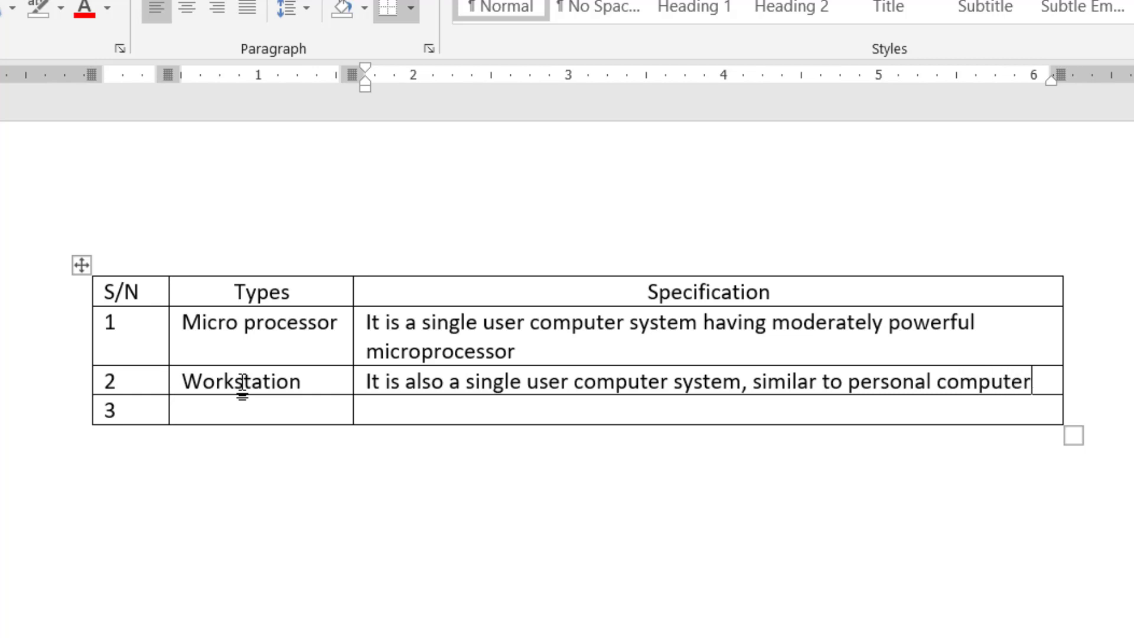
pyautogui.write(' hiw')
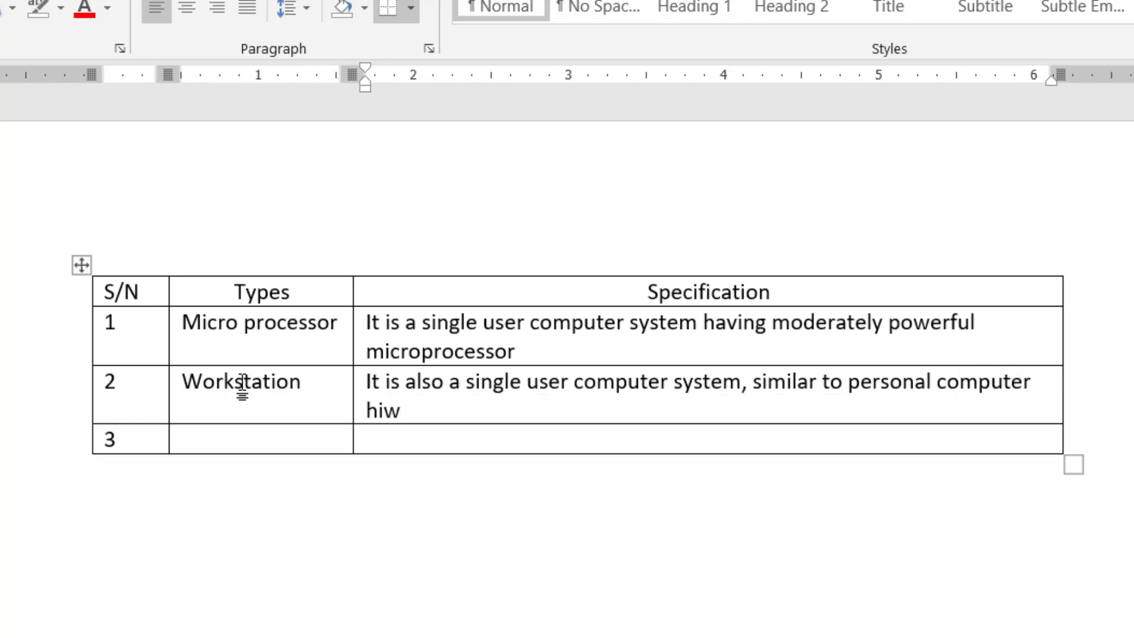
pyautogui.write('ever ')
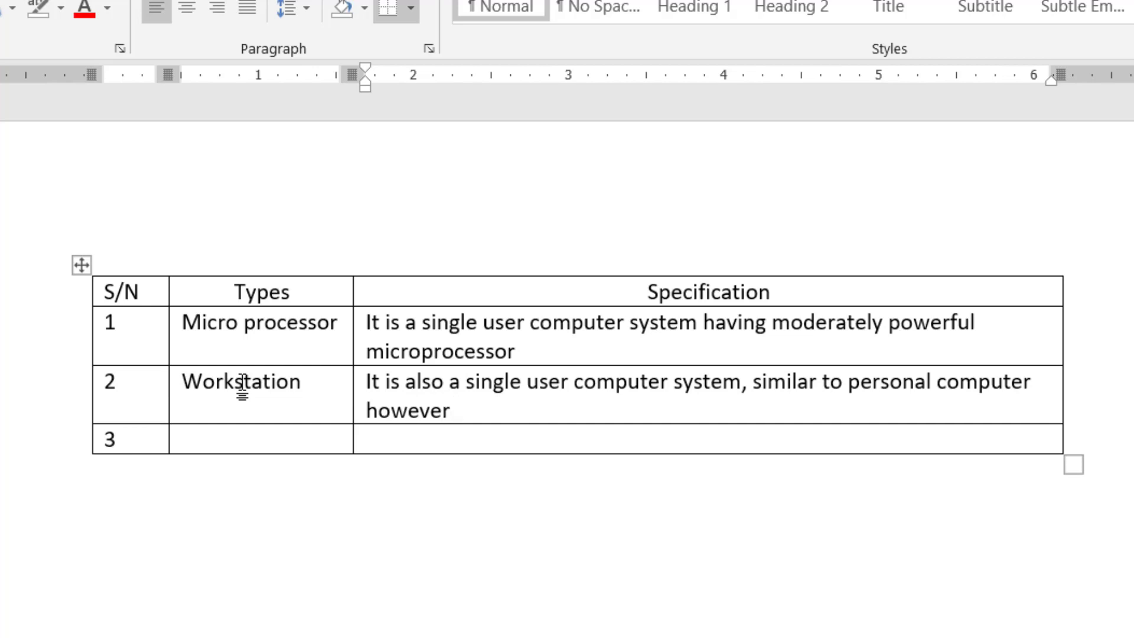
pyautogui.write('g')
pyautogui.press('BackSpace')
pyautogui.write('has a more ')
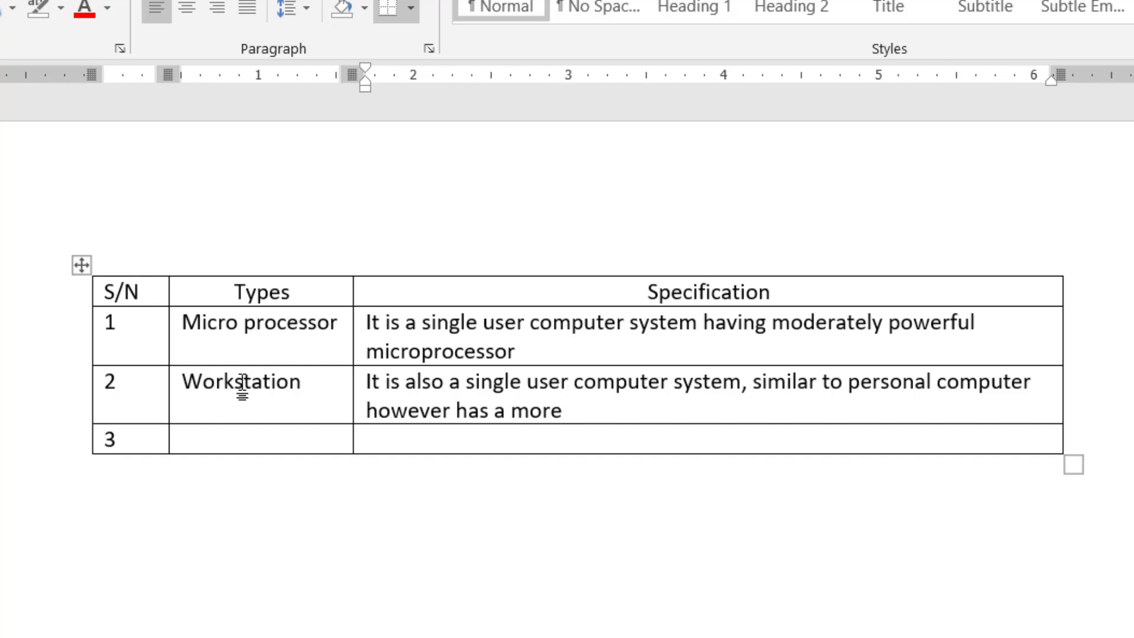
pyautogui.write('poerfu')
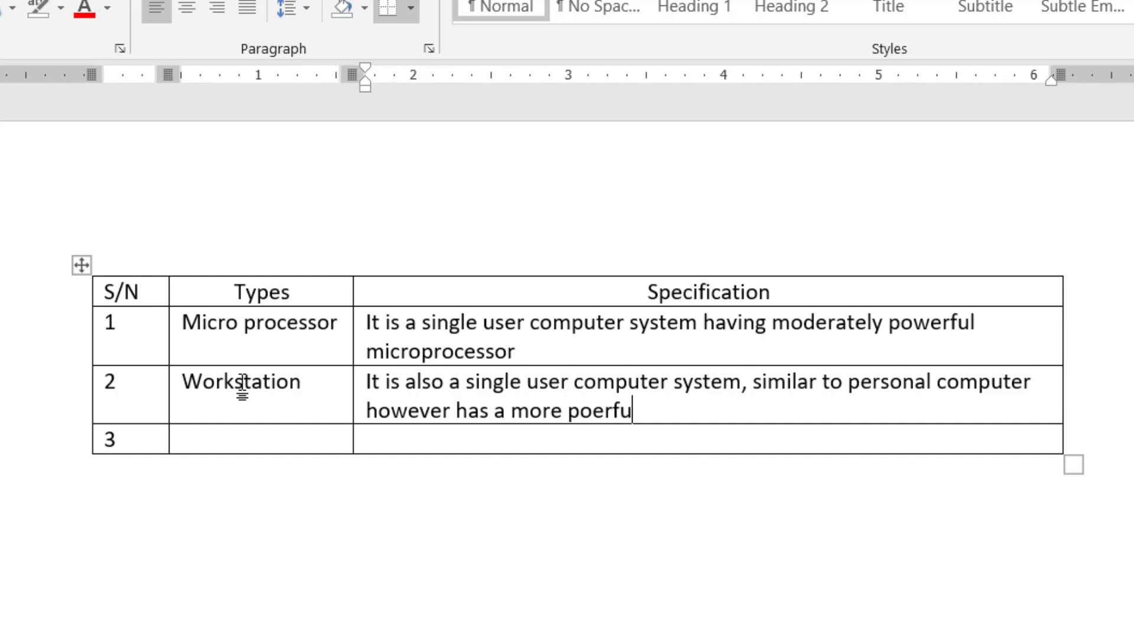
pyautogui.write('l m')
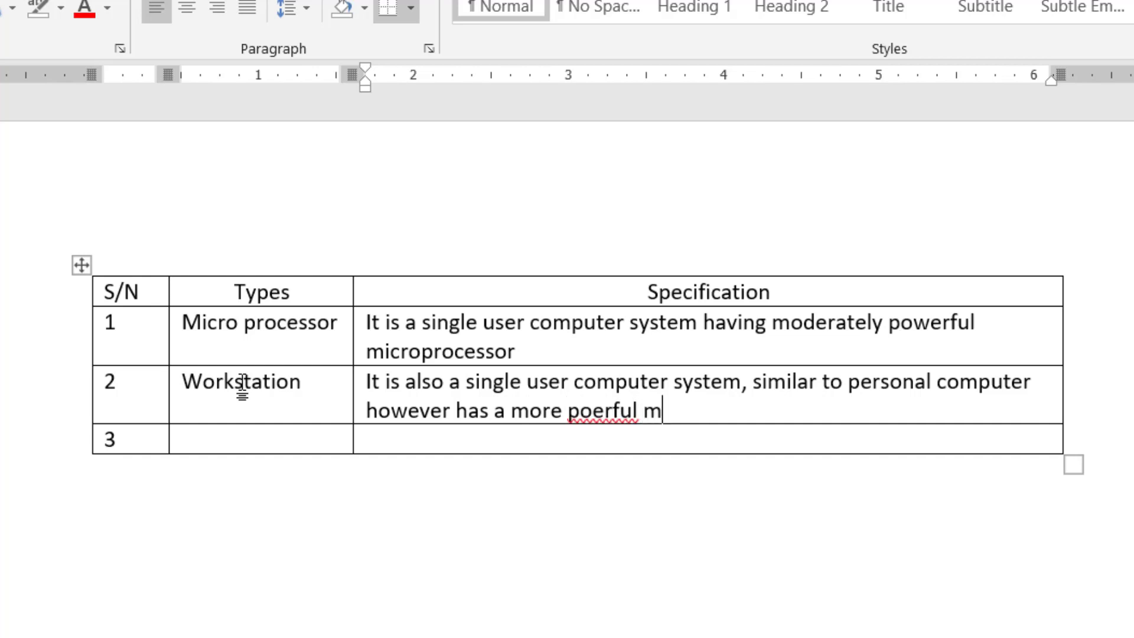
pyautogui.write('icroproces')
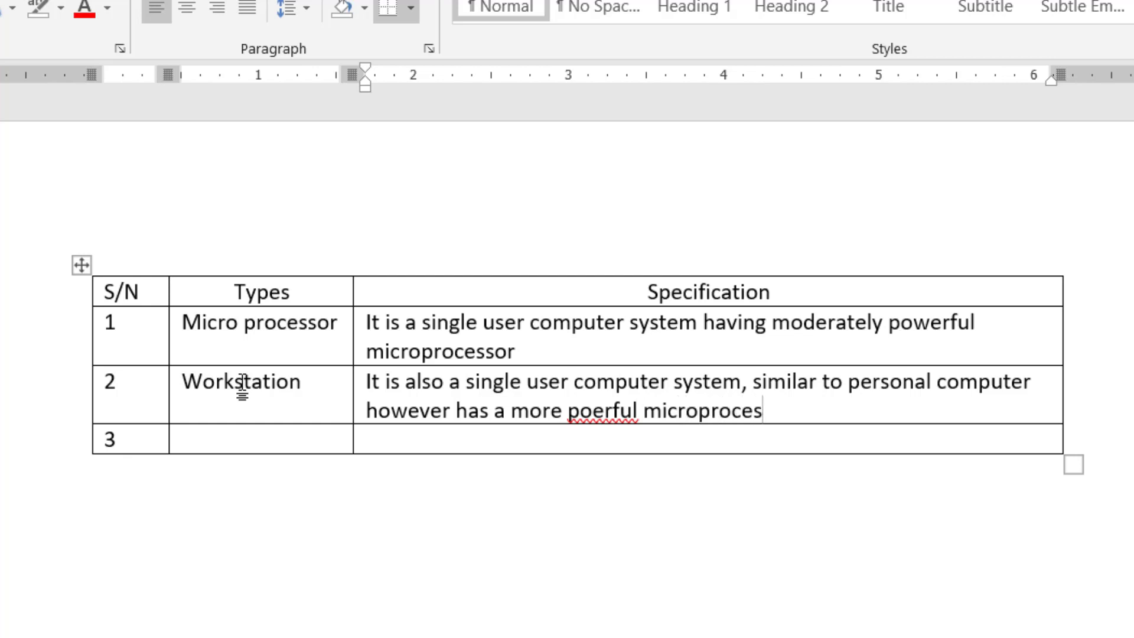
pyautogui.write('sor')
pyautogui.click(592, 420)
pyautogui.write('w')
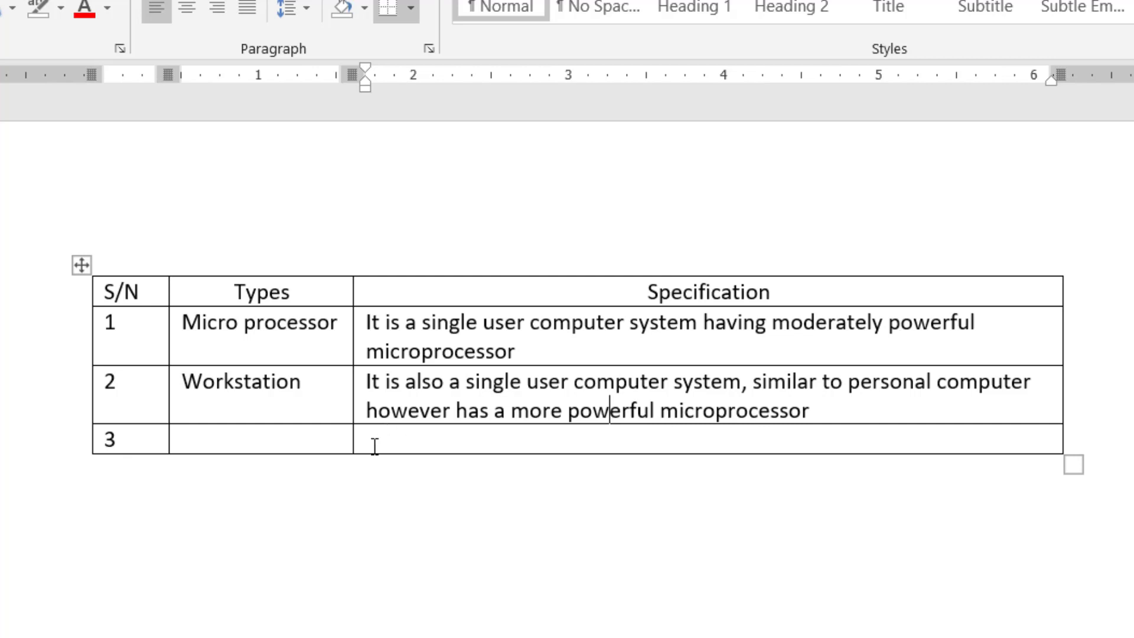
# - Enter 'Mini Computer' in row 3 with its multi-user specification about supporting hundreds of users simultaneously
pyautogui.click(225, 438)
pyautogui.write('mini ')
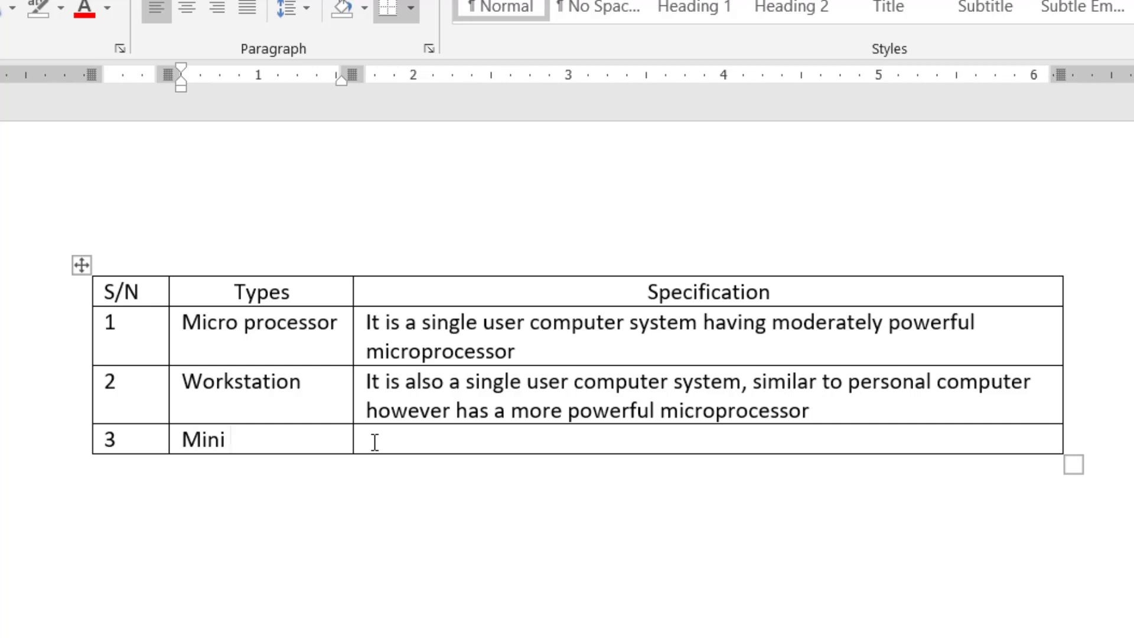
pyautogui.write('Computer')
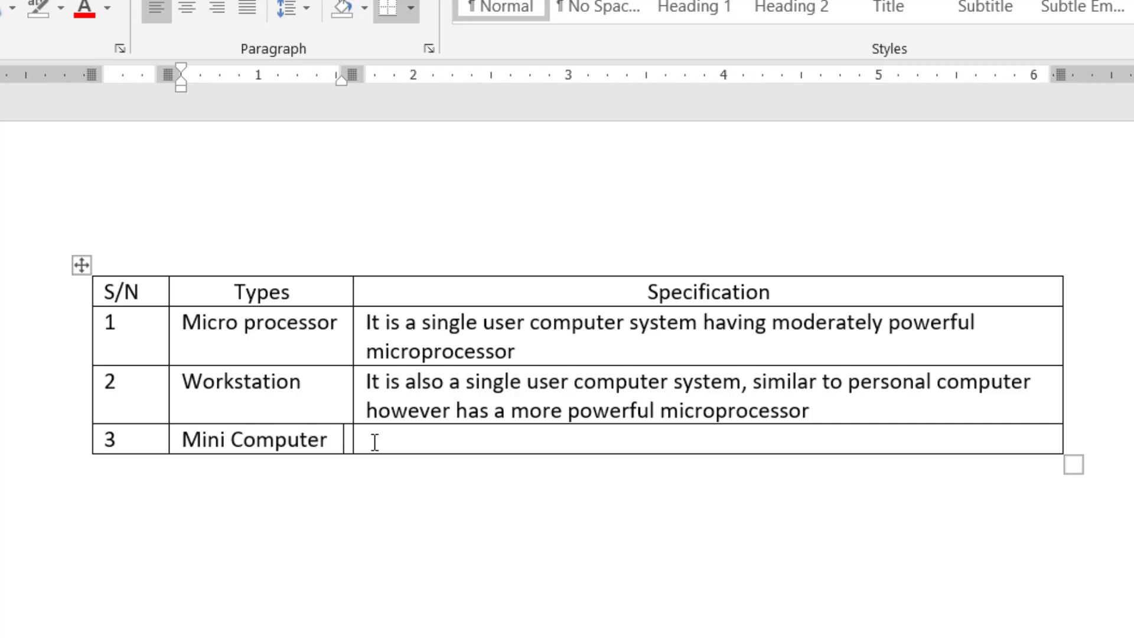
pyautogui.click(375, 442)
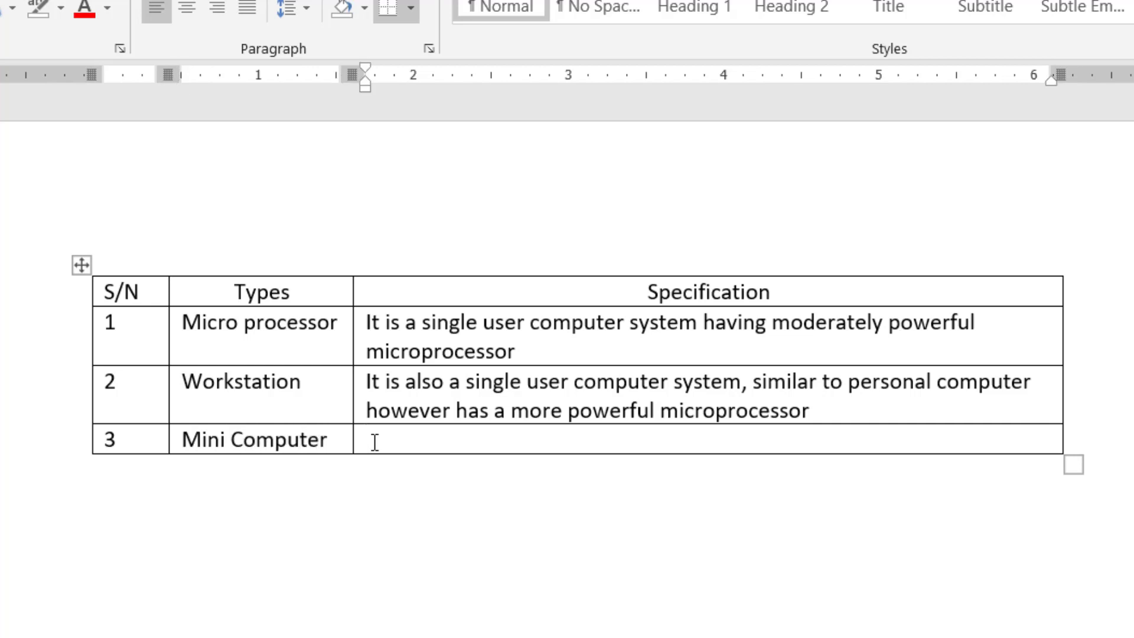
pyautogui.write('It is muilt')
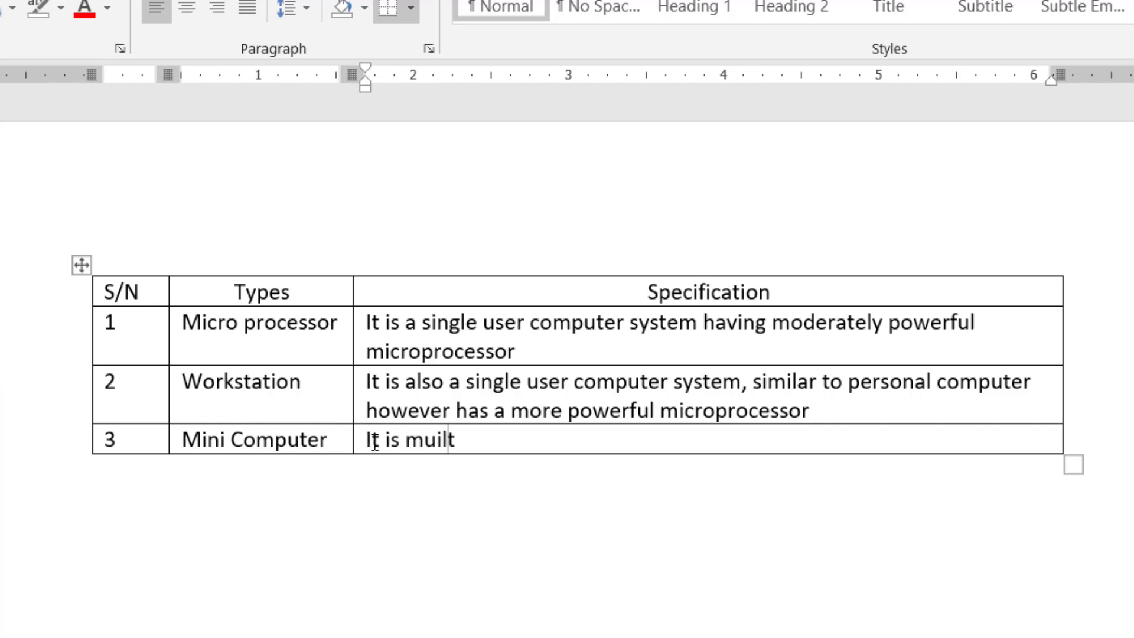
pyautogui.press('BackSpace')
pyautogui.press('BackSpace')
pyautogui.press('BackSpace')
pyautogui.write('lt-user')
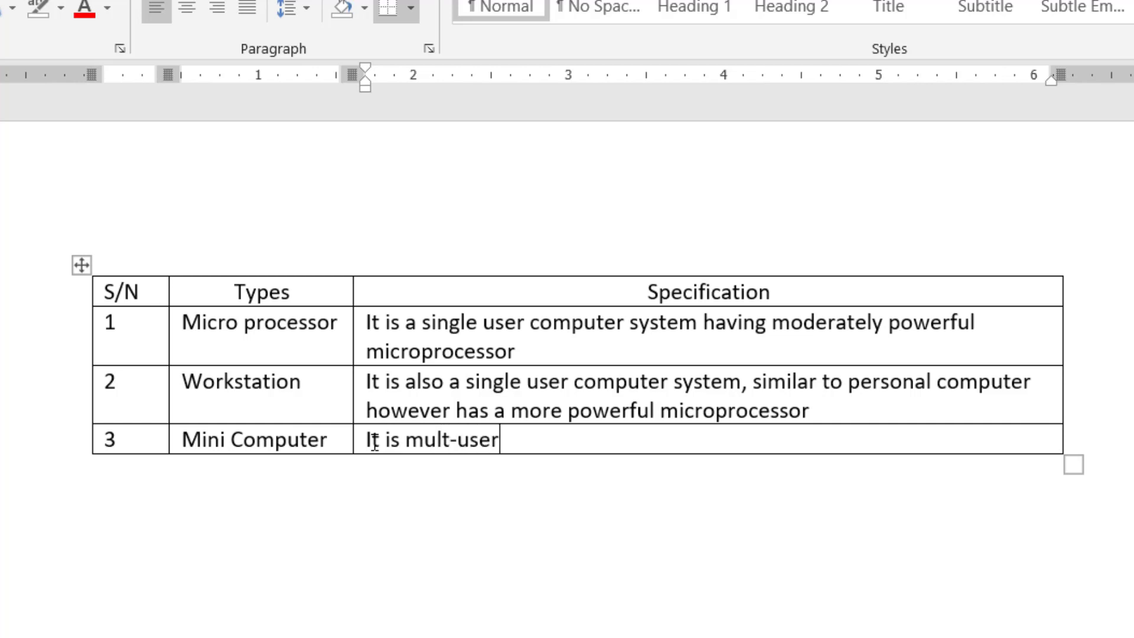
pyautogui.write(' comp')
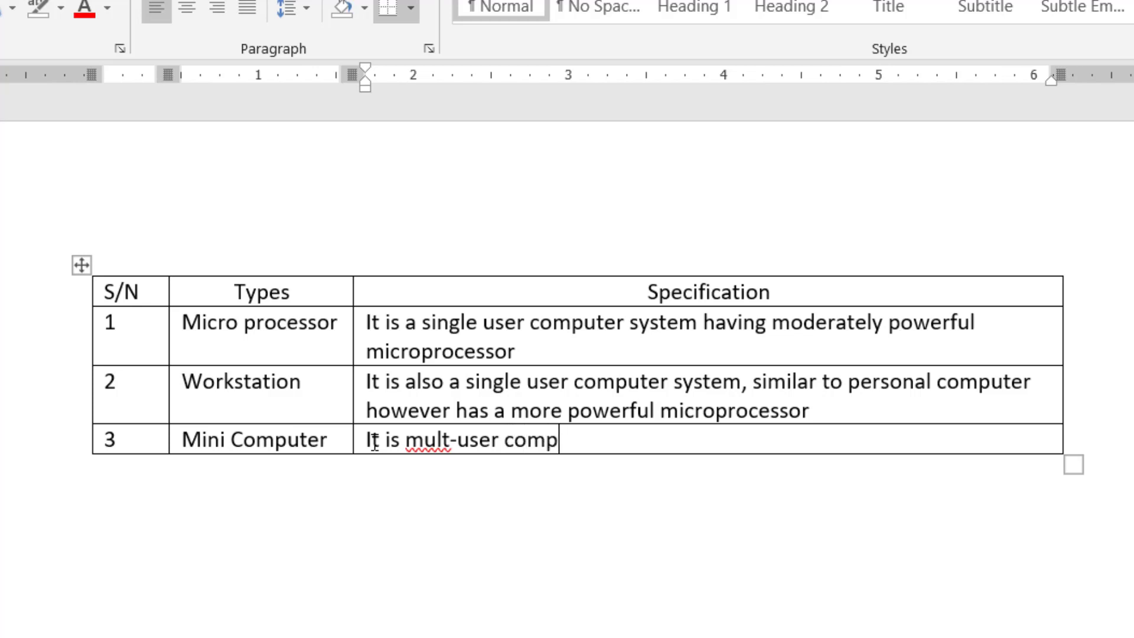
pyautogui.write('uter sysy')
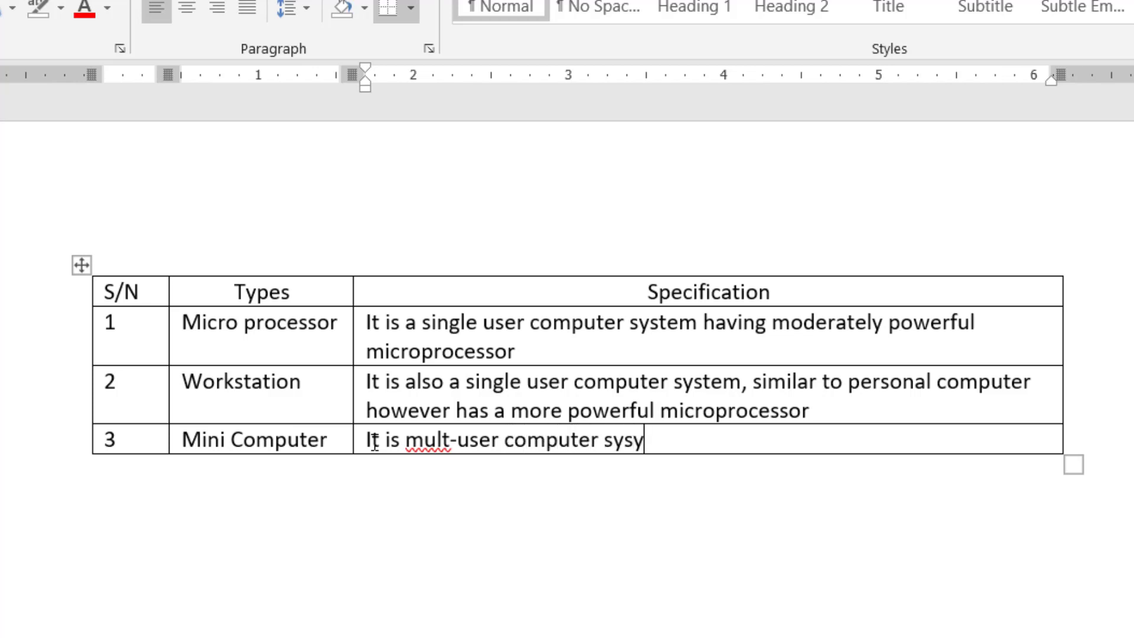
pyautogui.press('BackSpace')
pyautogui.write('tem, capa')
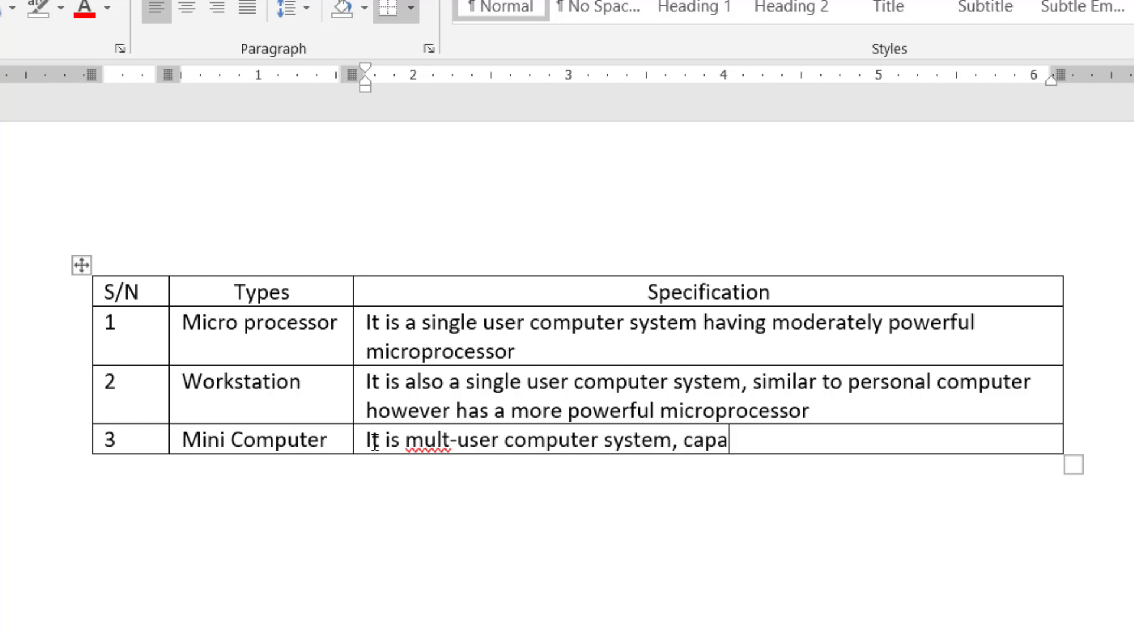
pyautogui.write('ble odf')
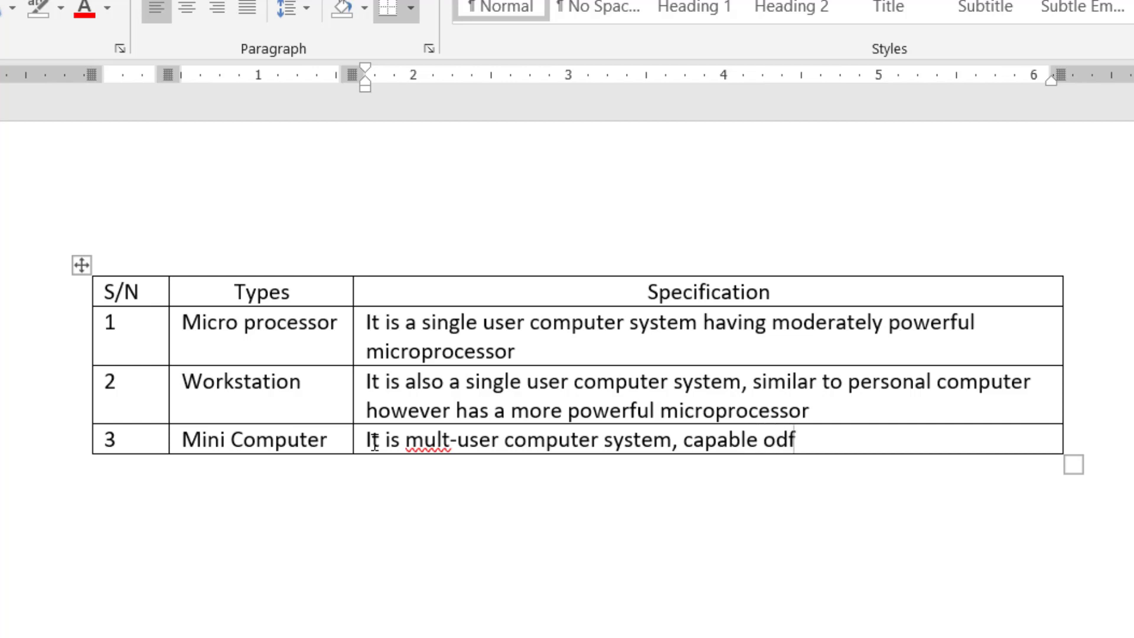
pyautogui.press('BackSpace')
pyautogui.press('BackSpace')
pyautogui.press('BackSpace')
pyautogui.write('f supporti')
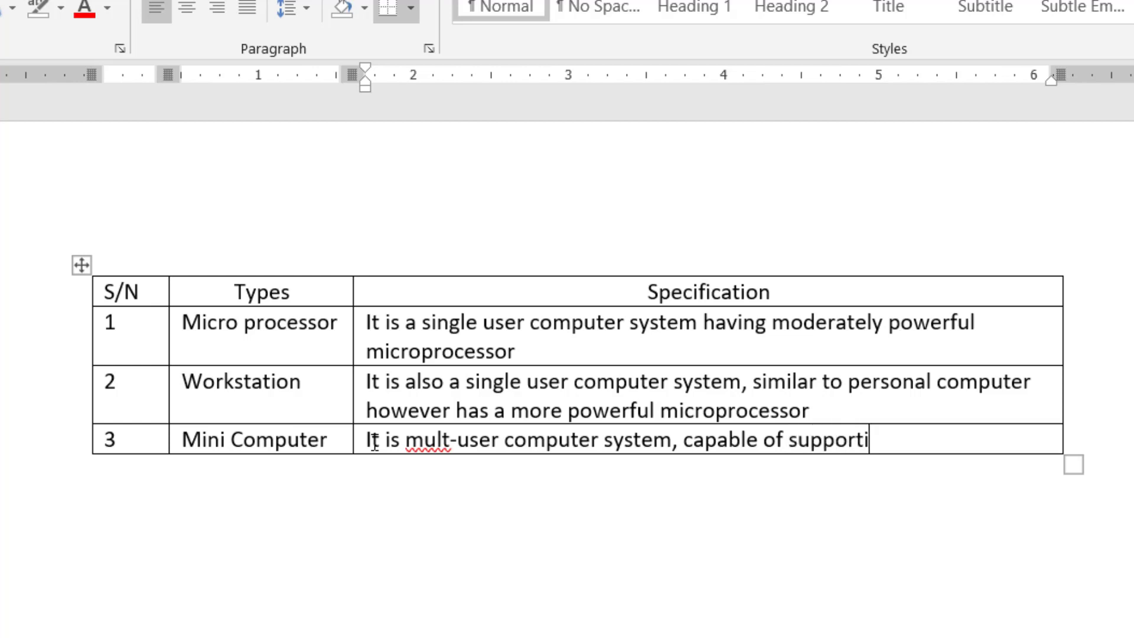
pyautogui.write('ng hundred')
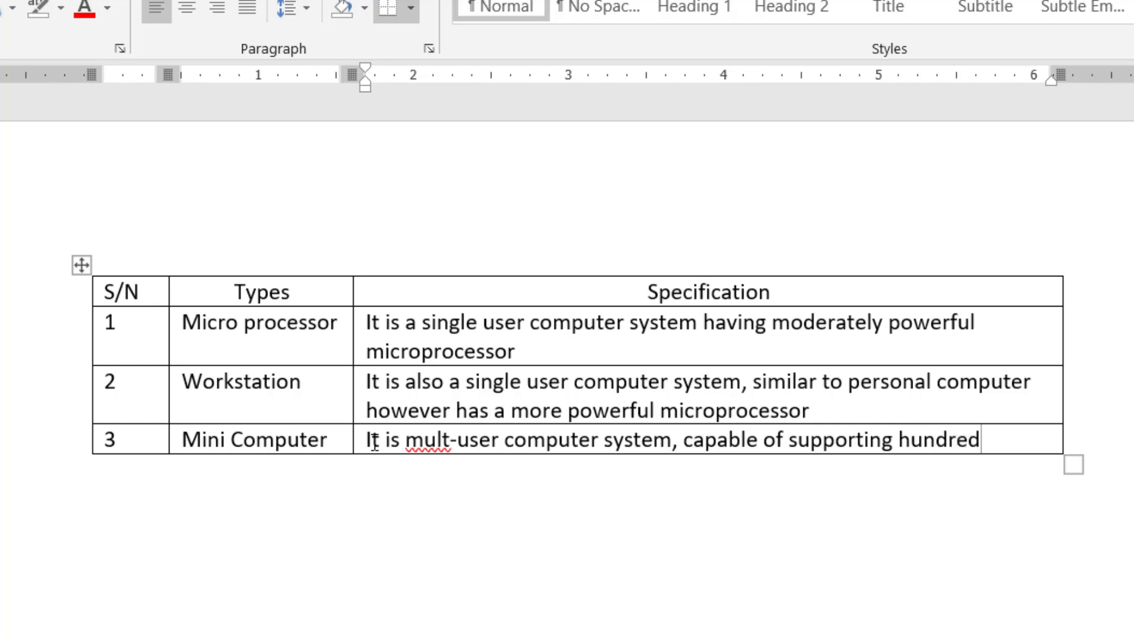
pyautogui.write('s of users ')
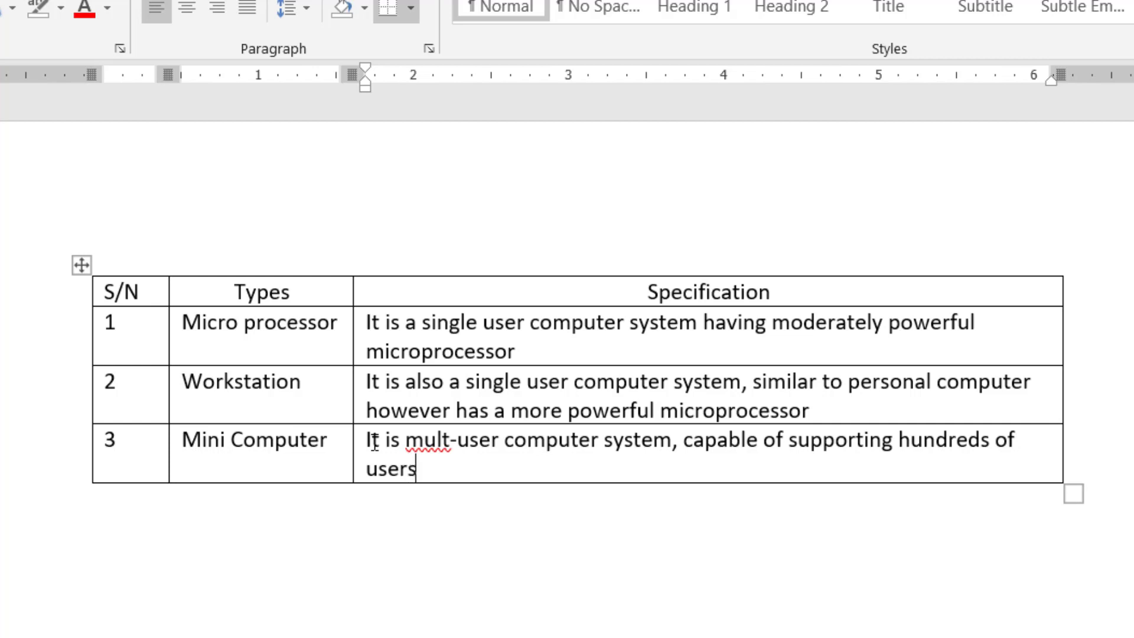
pyautogui.write('simulya')
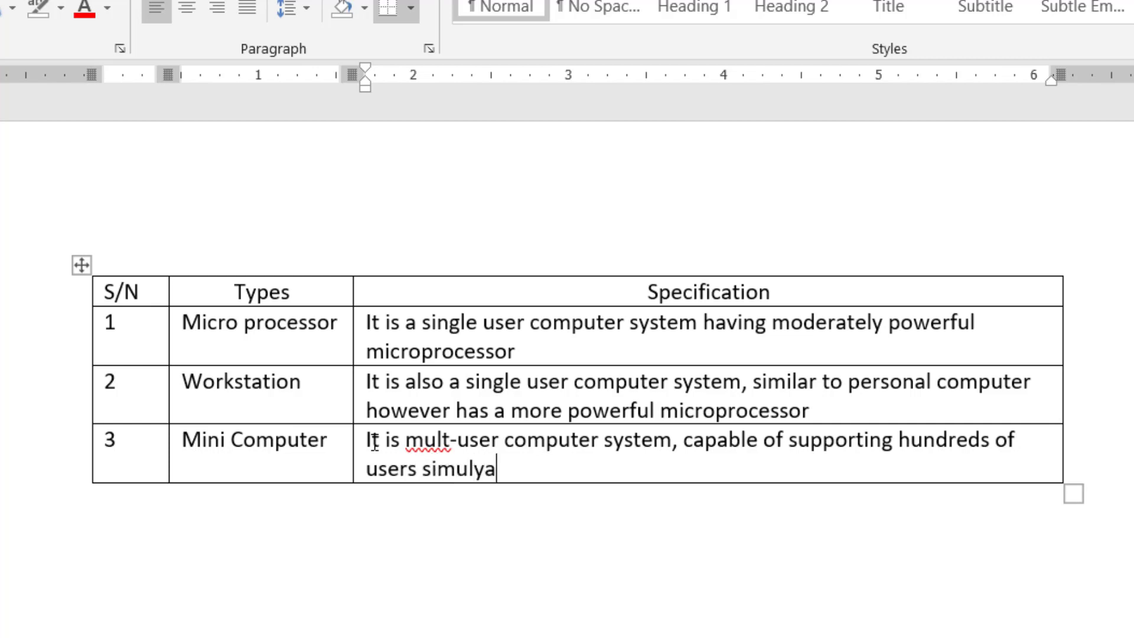
pyautogui.write('neouly')
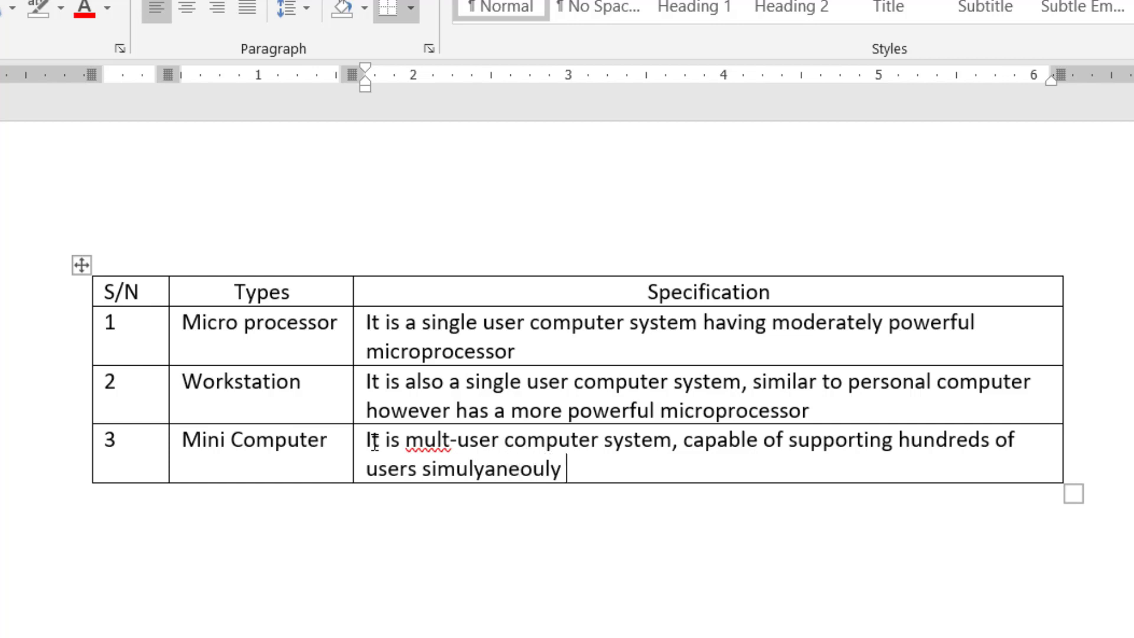
# - Correct 'simulyaneouly' to 'simultaneously' and 'mult' to 'multi' in row 3's specification
pyautogui.rightClick(509, 468)
pyautogui.click(481, 501)
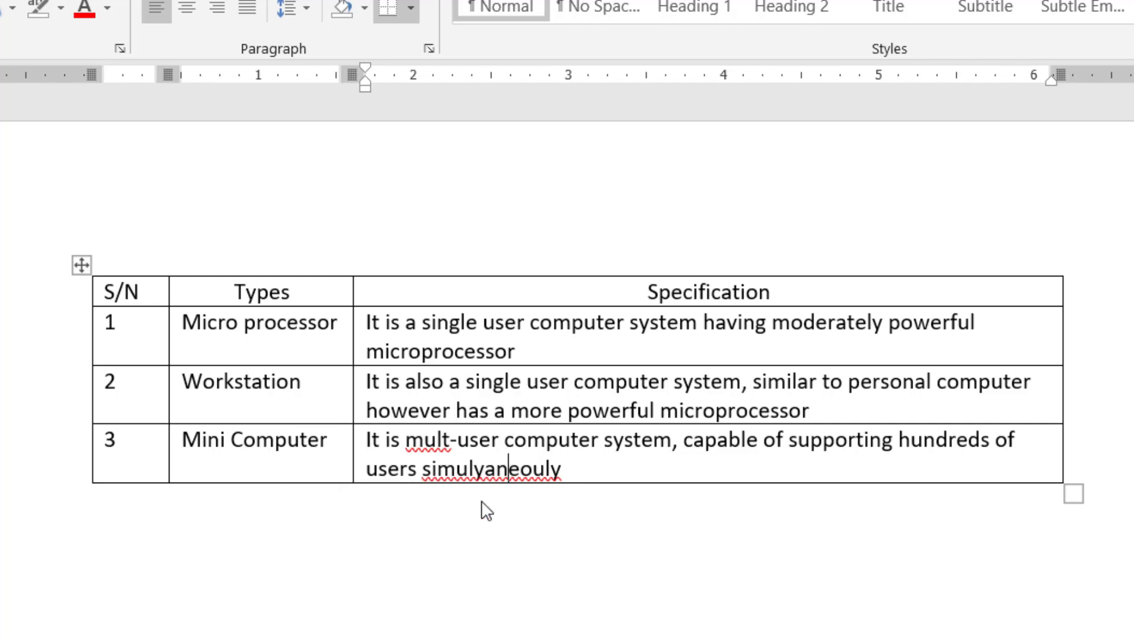
pyautogui.rightClick(435, 442)
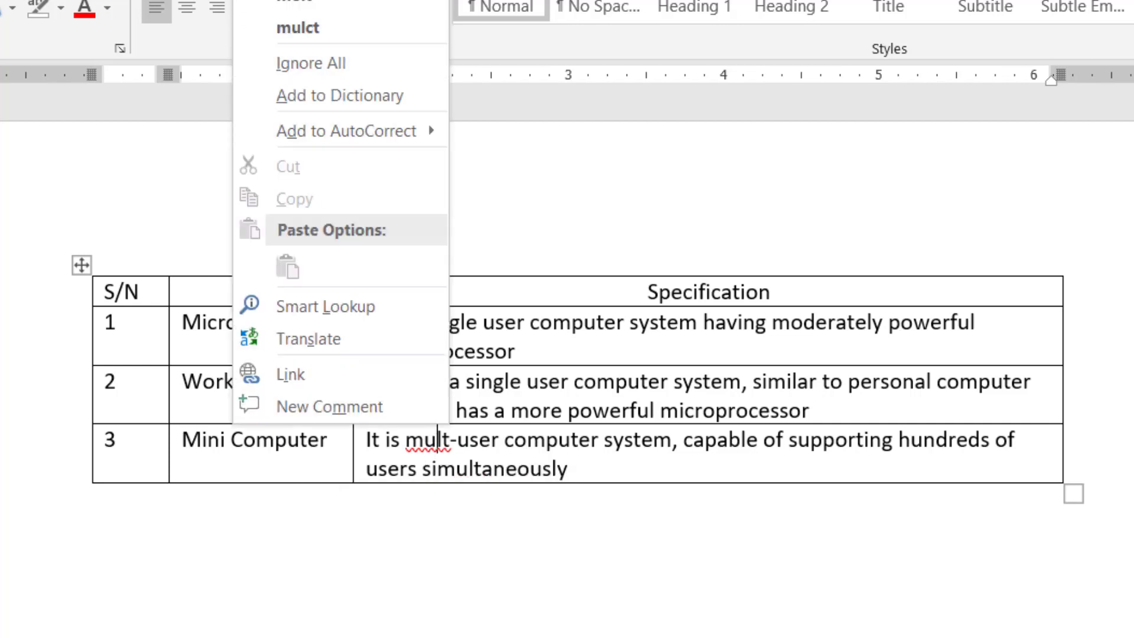
pyautogui.click(534, 440)
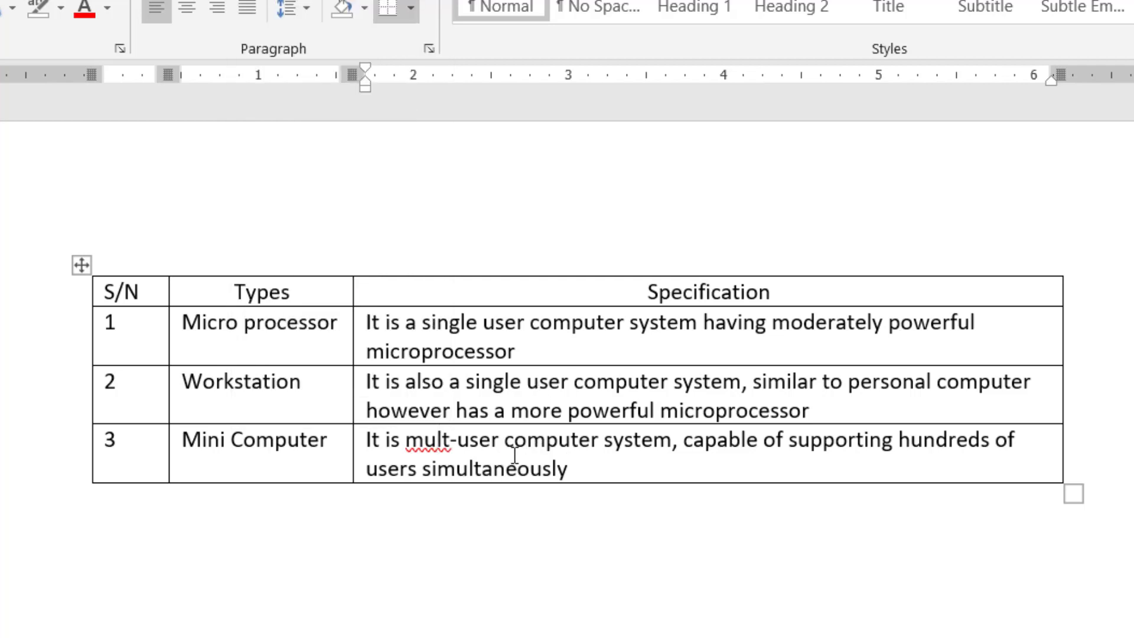
pyautogui.write('i')
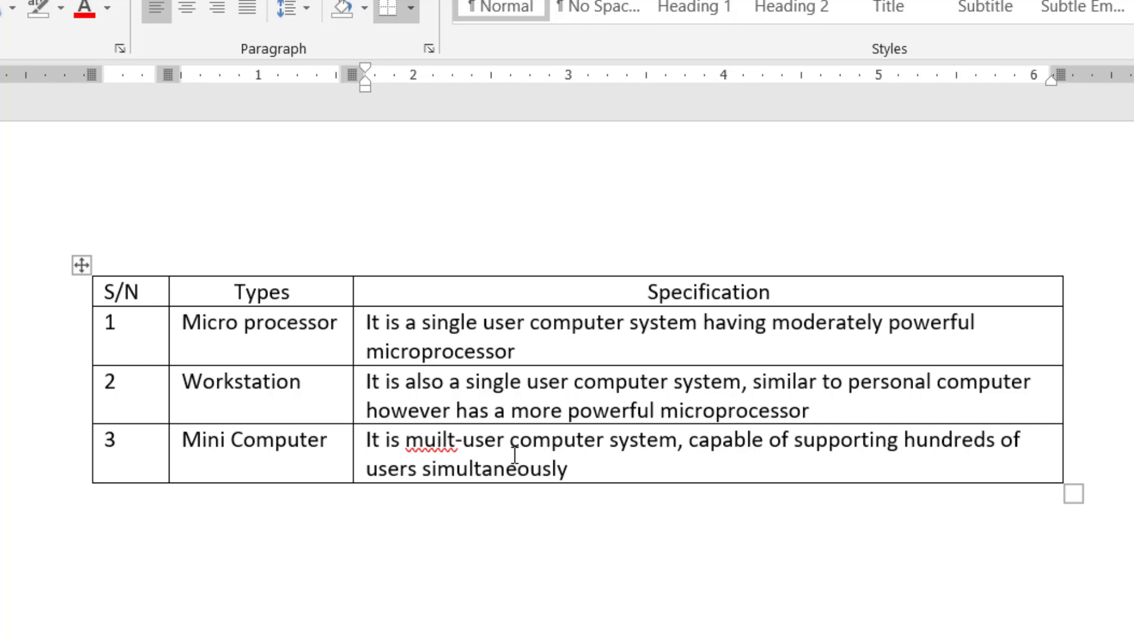
pyautogui.press('BackSpace')
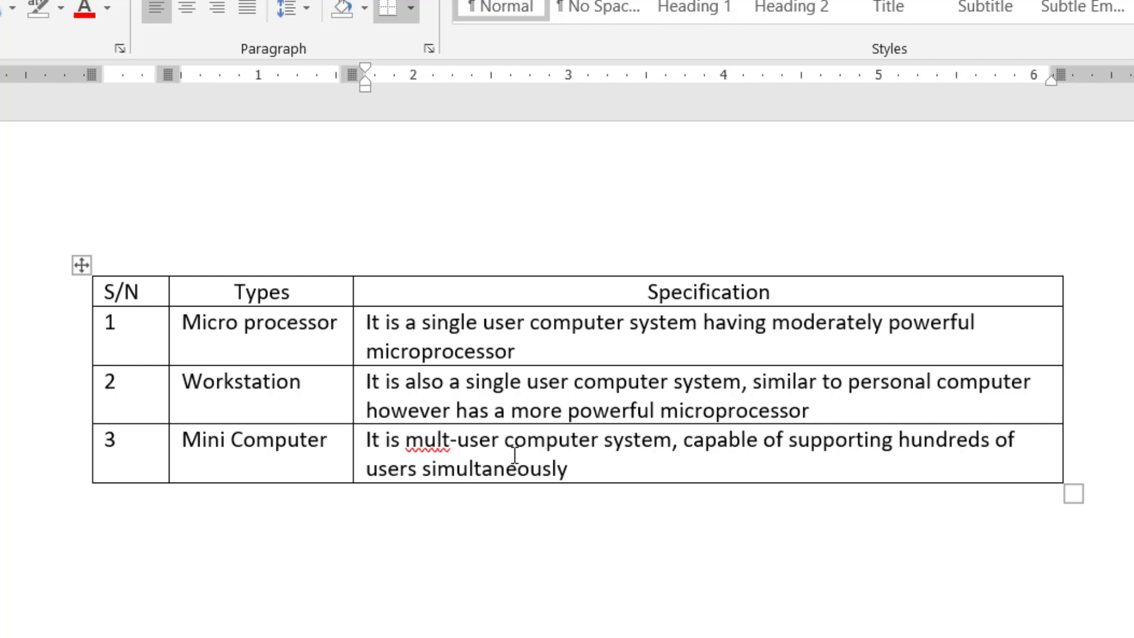
pyautogui.press('Right')
pyautogui.press('Left')
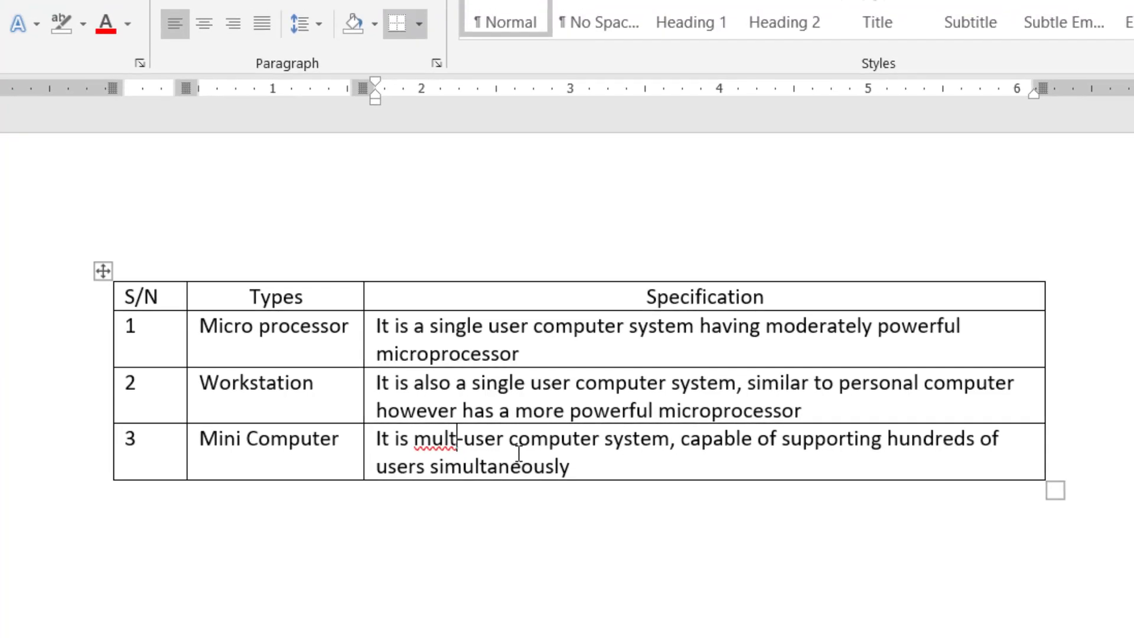
pyautogui.write('i')
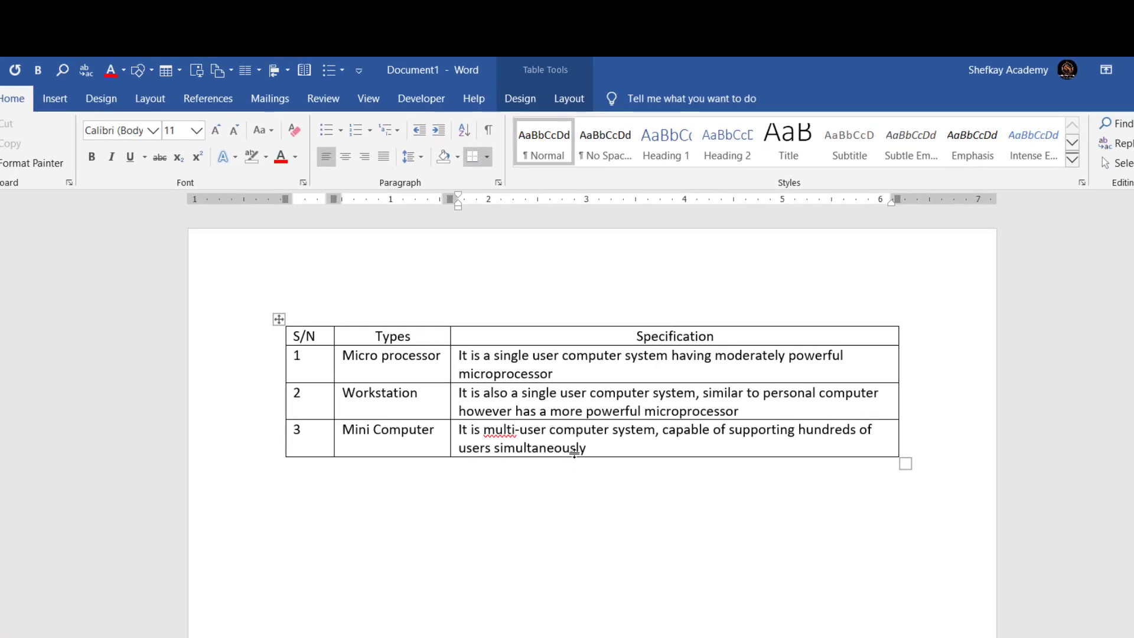
pyautogui.moveTo(552, 420); pyautogui.dragTo(580, 449)
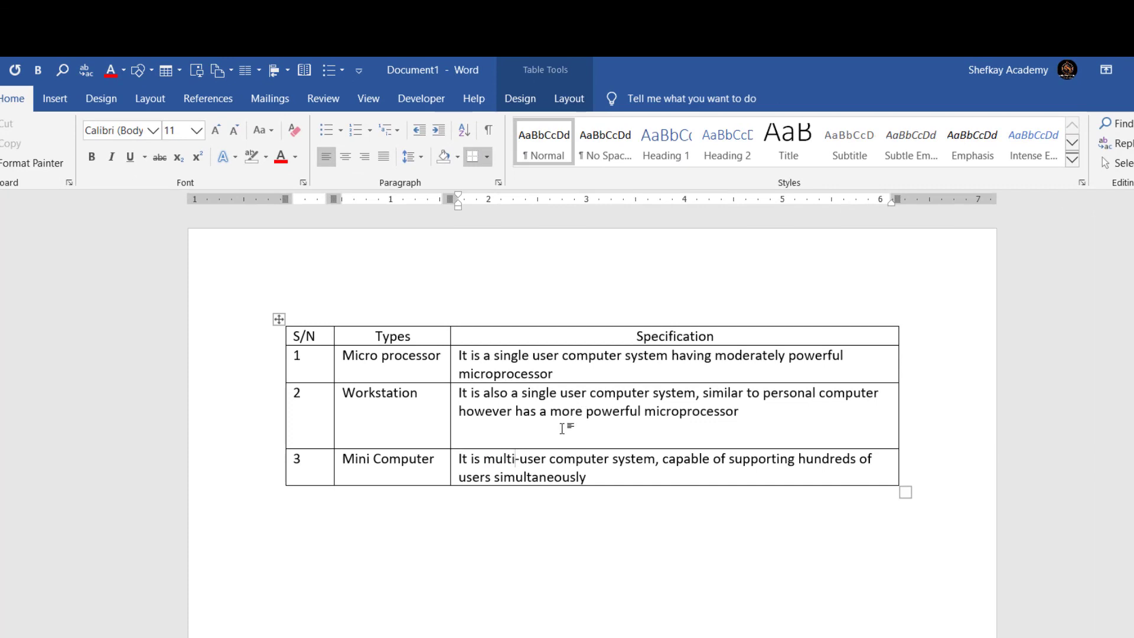
pyautogui.hotkey('ctrl', 'z')
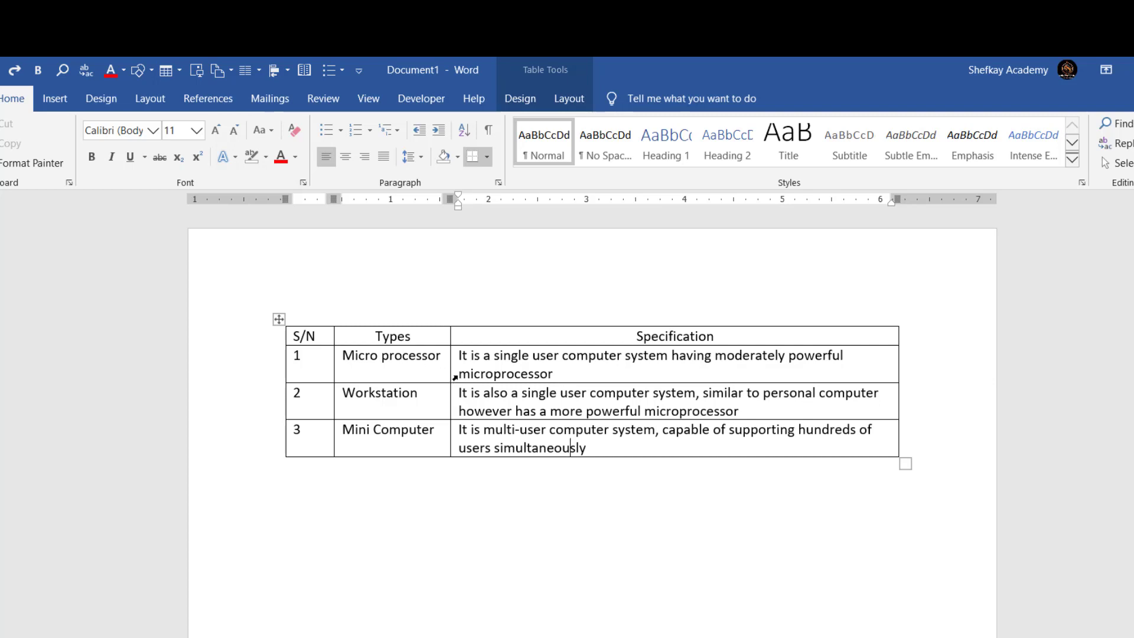
# - Browse the Table Styles gallery on the Table Design tab without applying any style
pyautogui.click(522, 101)
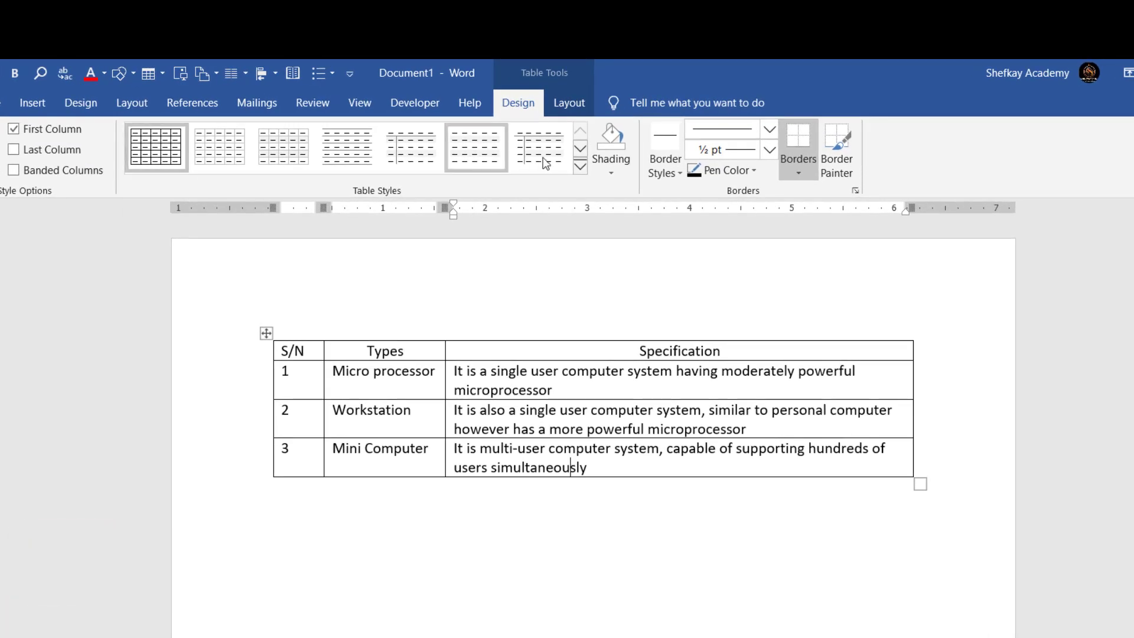
pyautogui.click(581, 150)
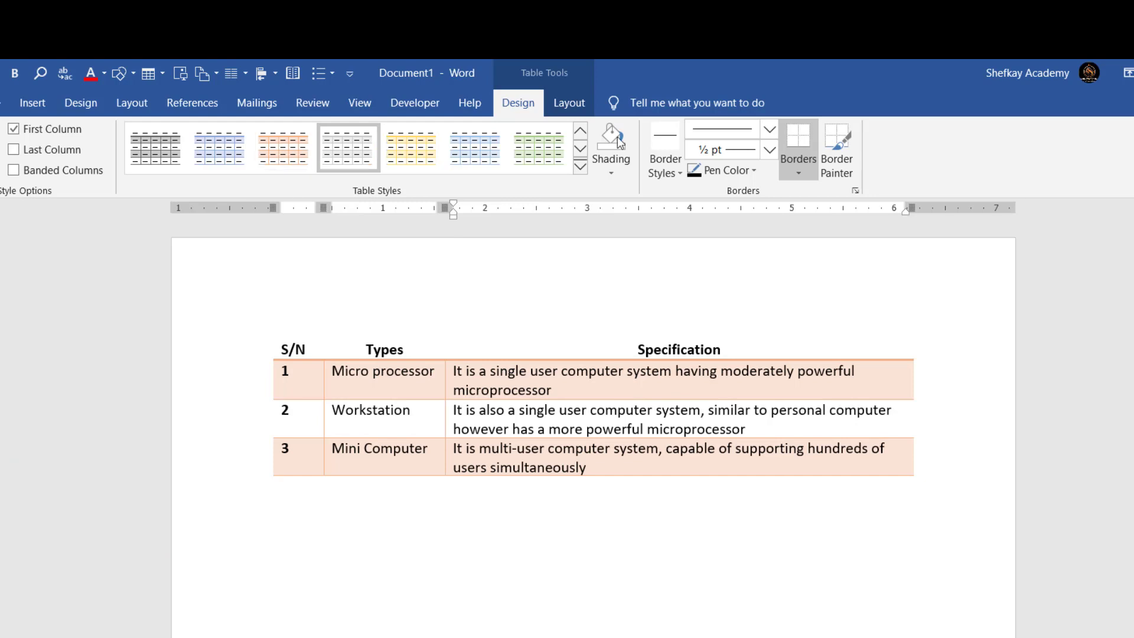
pyautogui.click(580, 148)
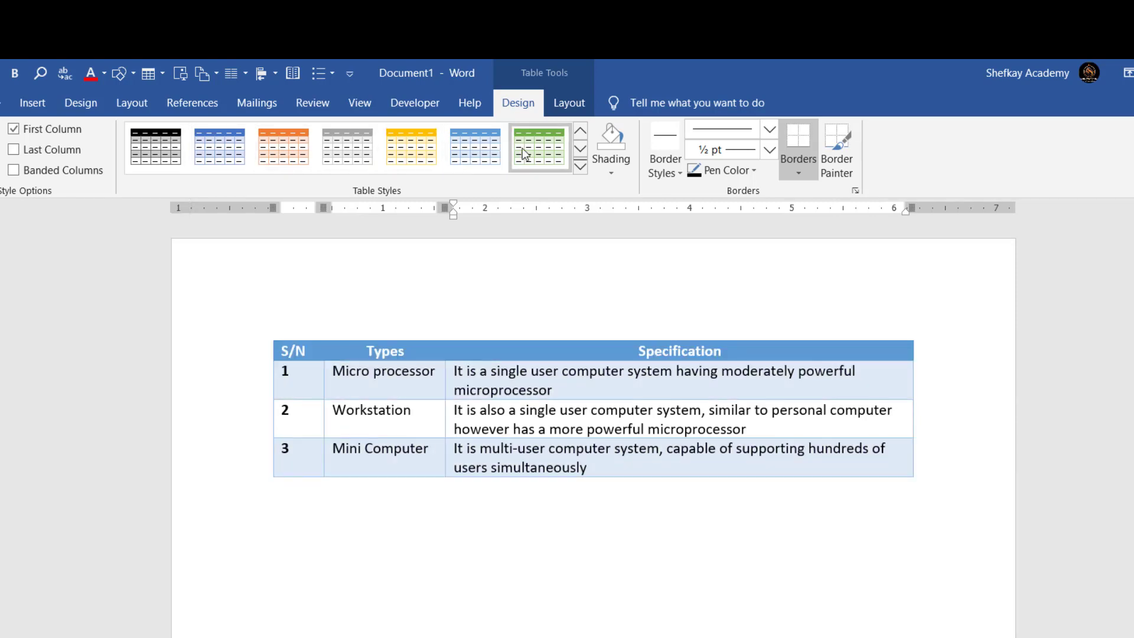
pyautogui.click(580, 149)
pyautogui.click(581, 151)
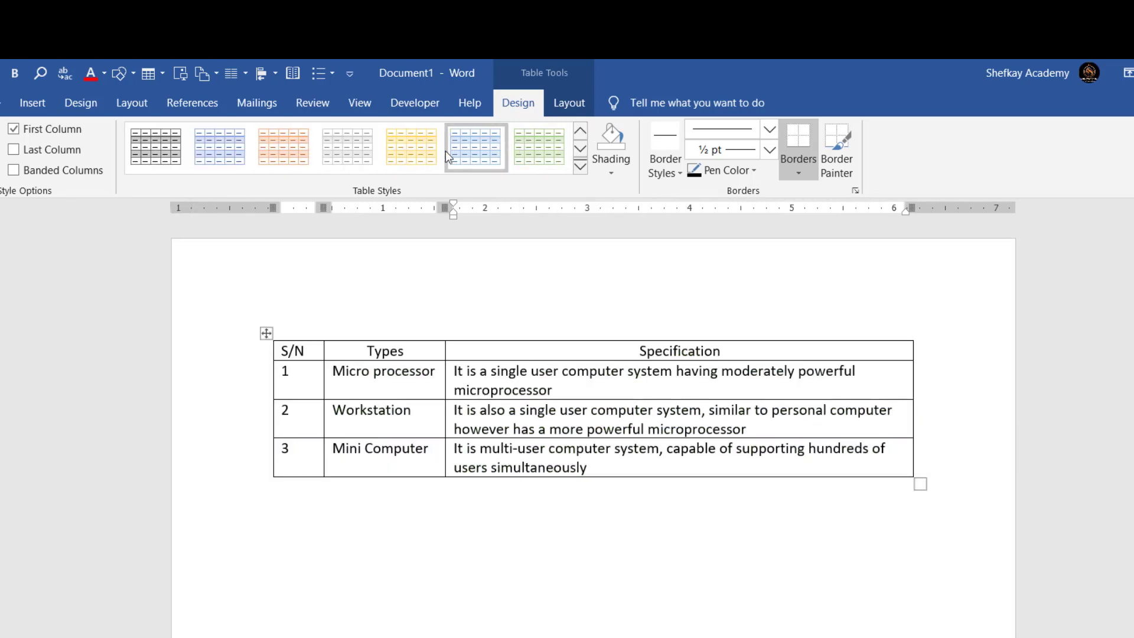
pyautogui.click(382, 390)
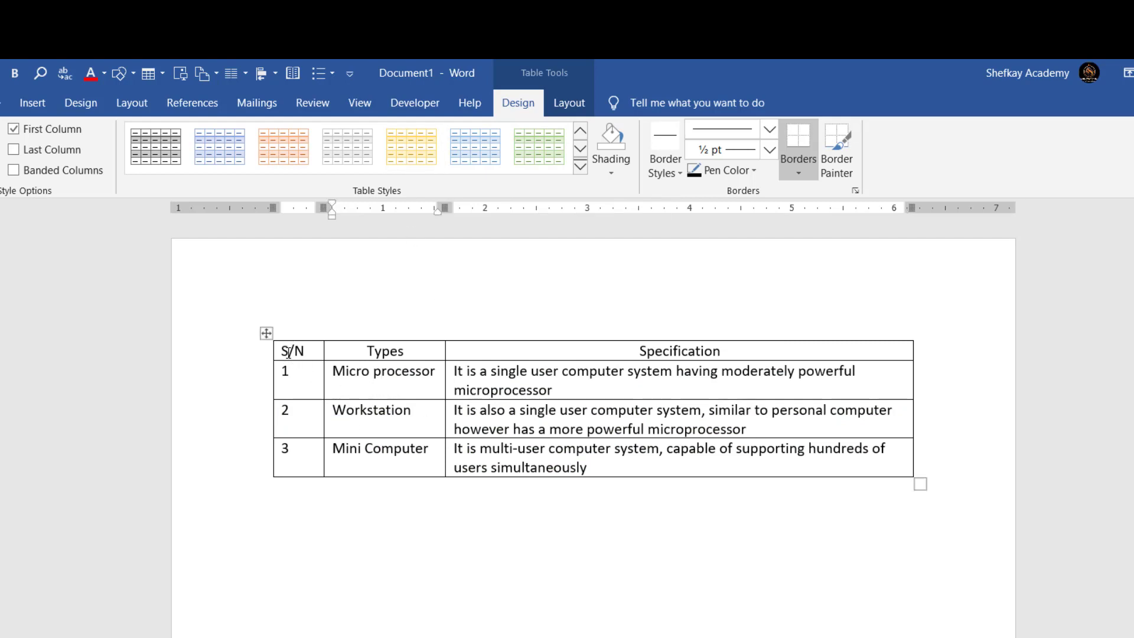
pyautogui.moveTo(292, 351); pyautogui.dragTo(568, 349)
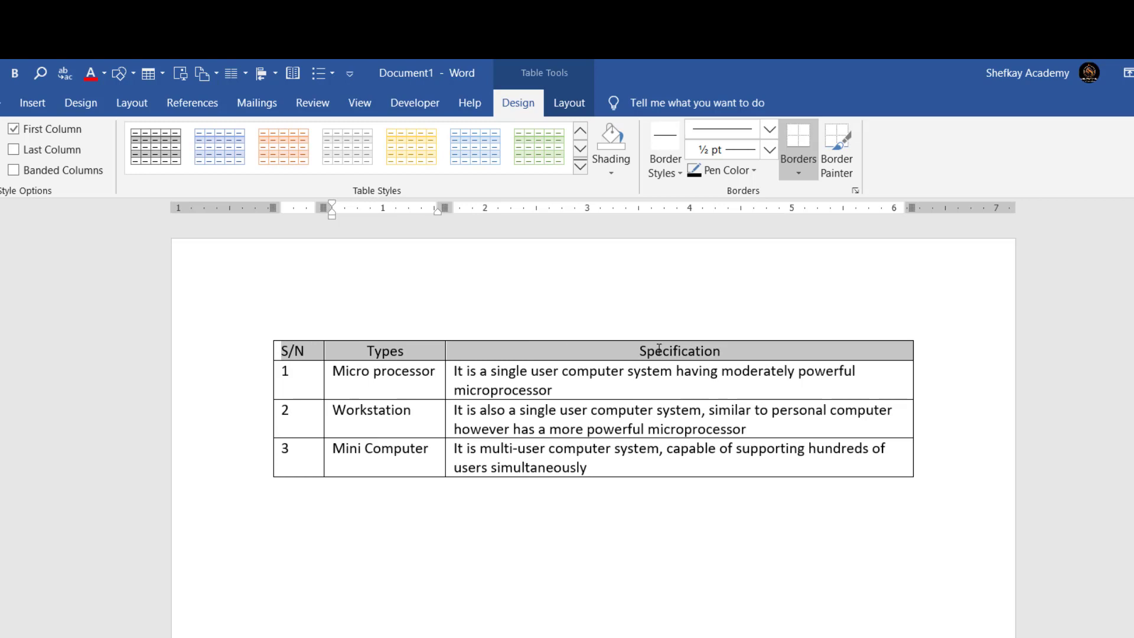
pyautogui.moveTo(660, 349); pyautogui.dragTo(659, 349)
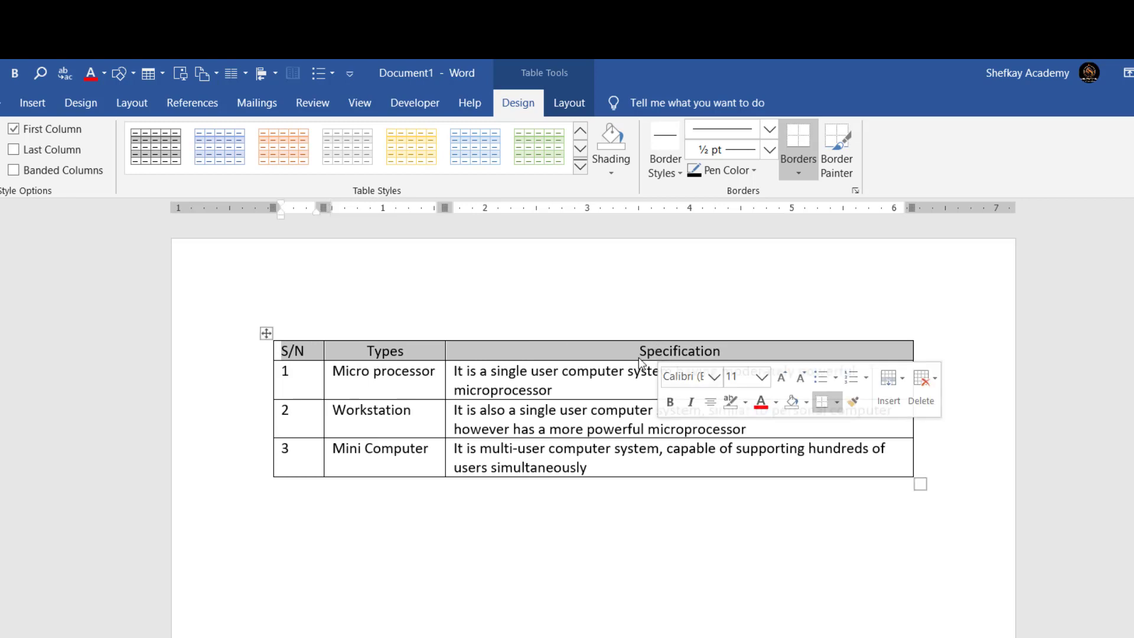
pyautogui.click(617, 171)
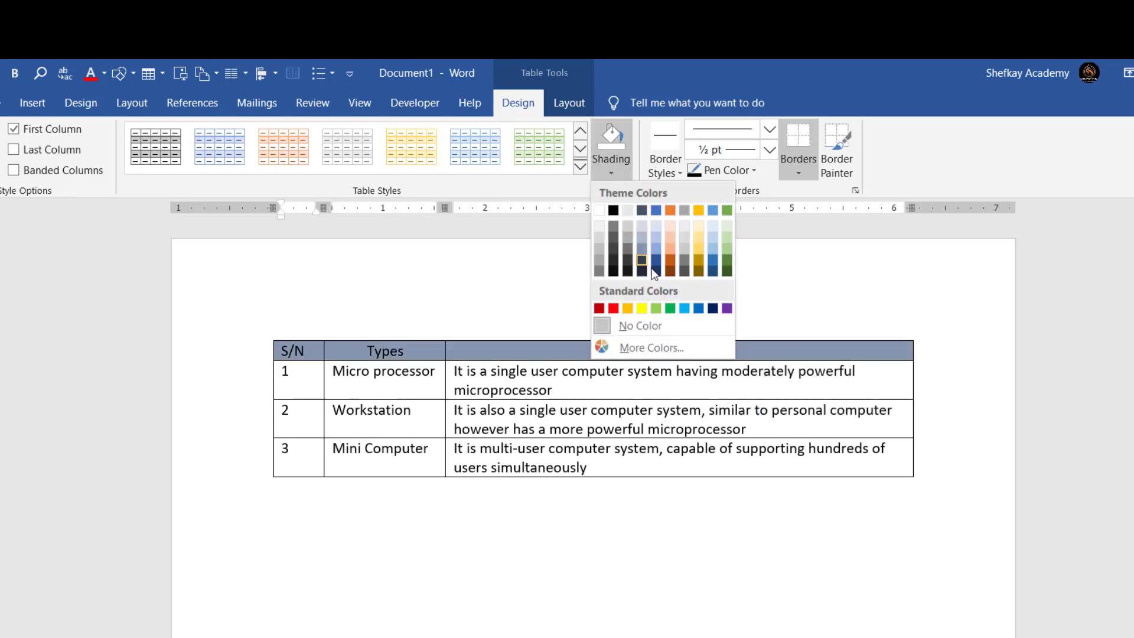
pyautogui.click(655, 309)
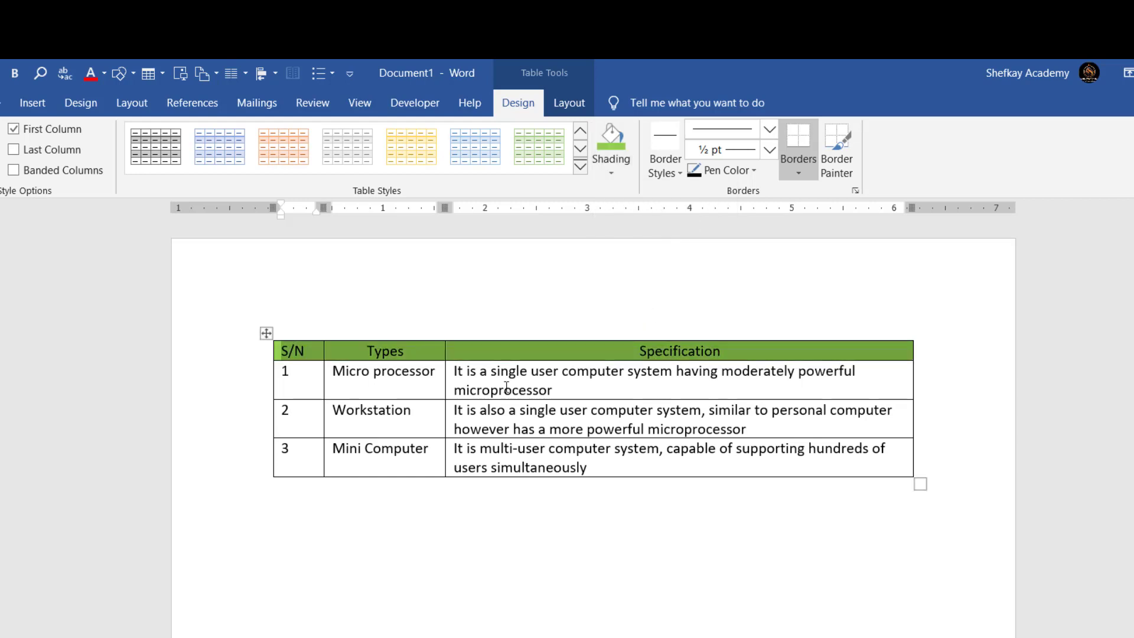
pyautogui.click(297, 384)
pyautogui.moveTo(297, 383); pyautogui.dragTo(680, 378)
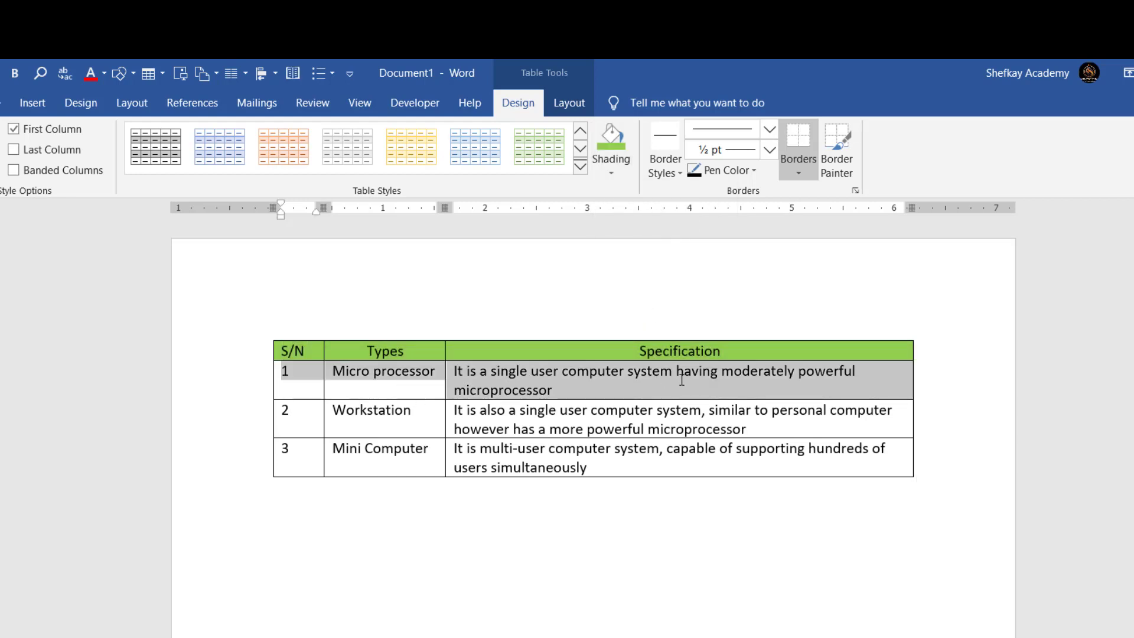
pyautogui.click(612, 172)
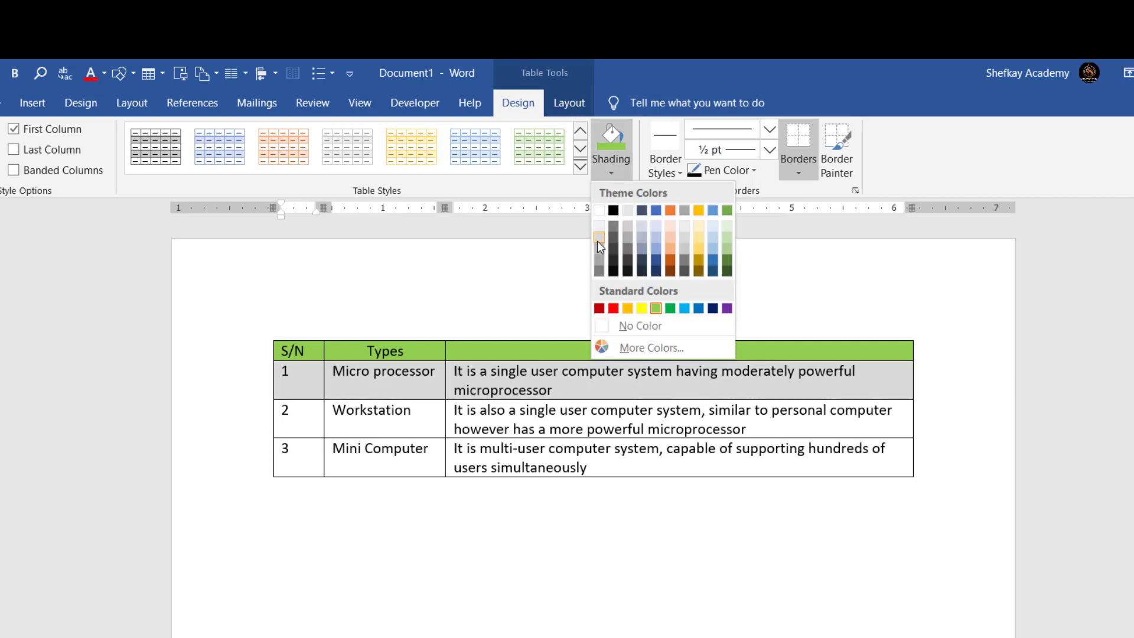
pyautogui.click(597, 225)
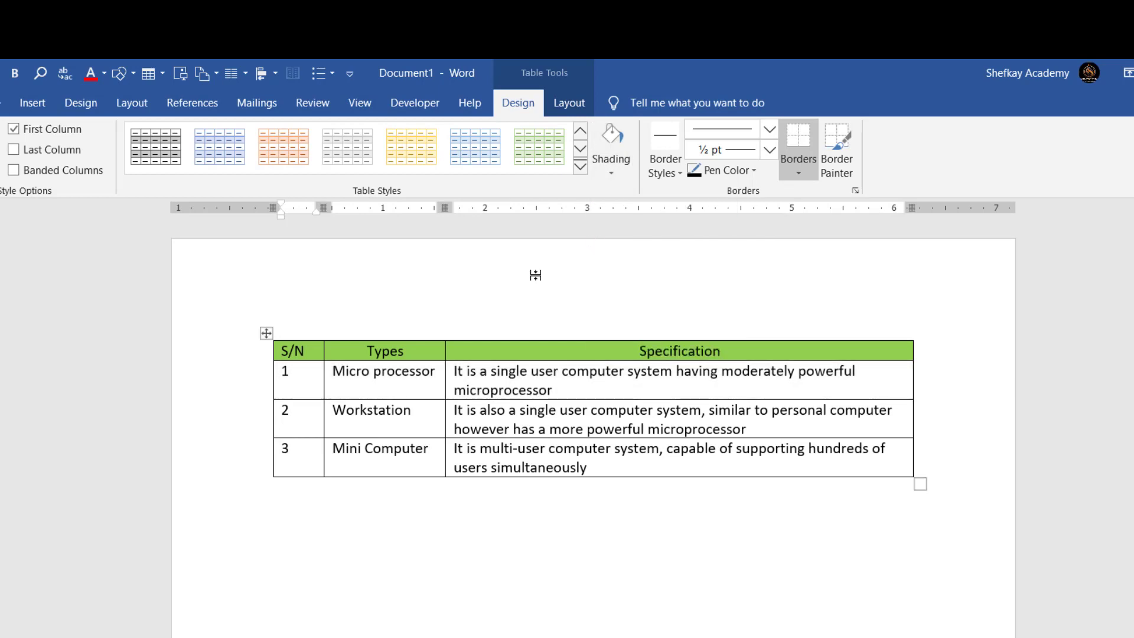
pyautogui.moveTo(299, 417); pyautogui.dragTo(535, 417)
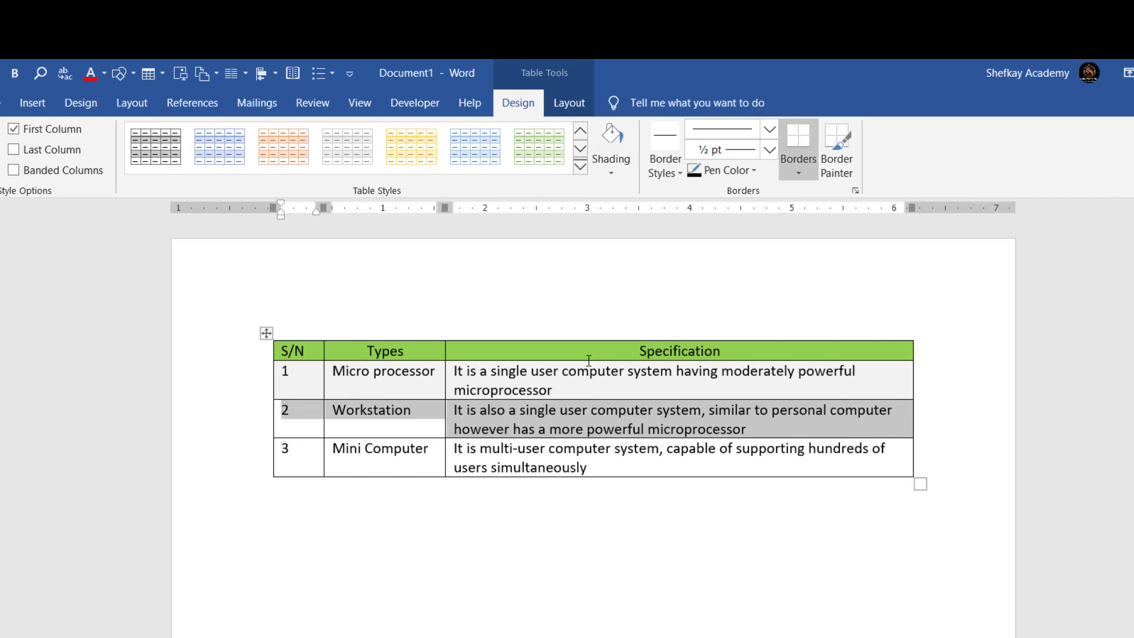
pyautogui.click(617, 174)
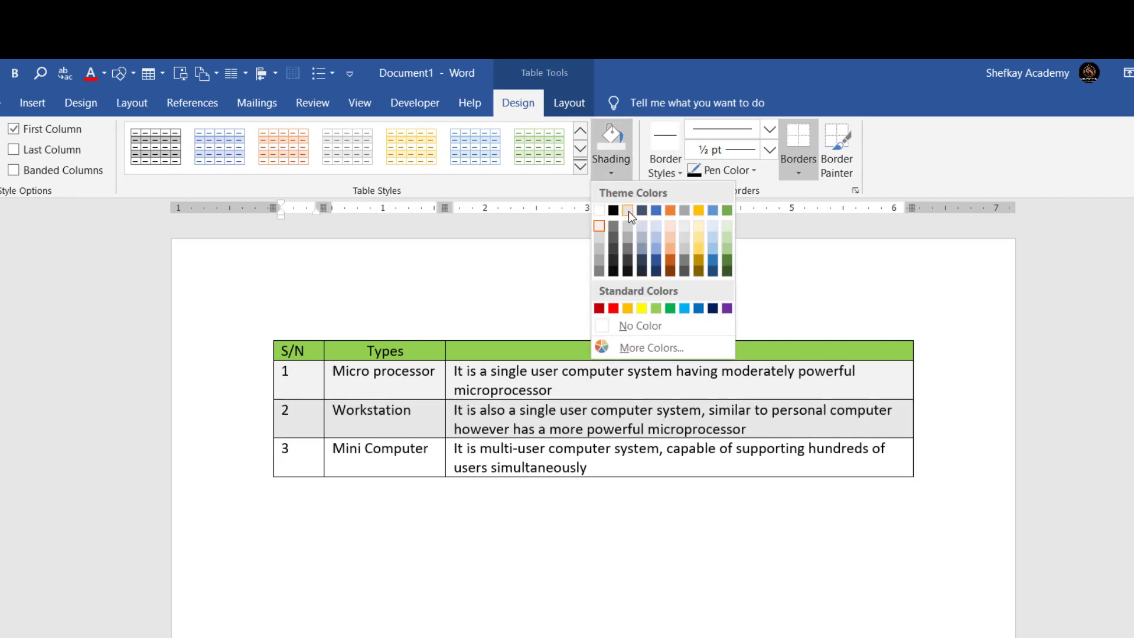
pyautogui.click(628, 211)
pyautogui.moveTo(316, 459); pyautogui.dragTo(591, 464)
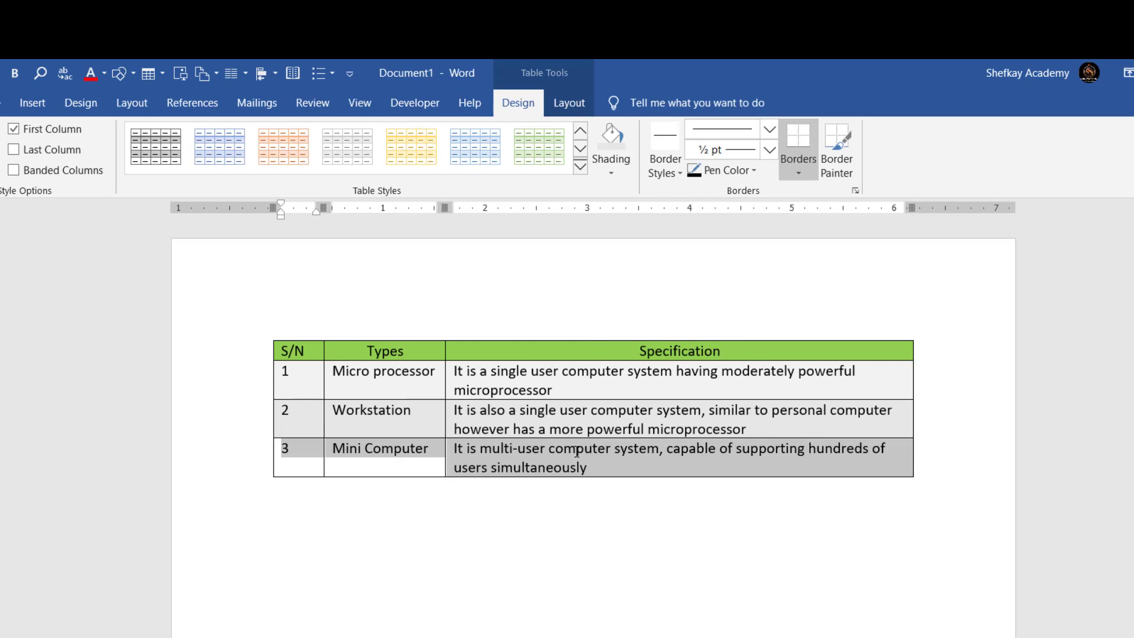
pyautogui.click(611, 163)
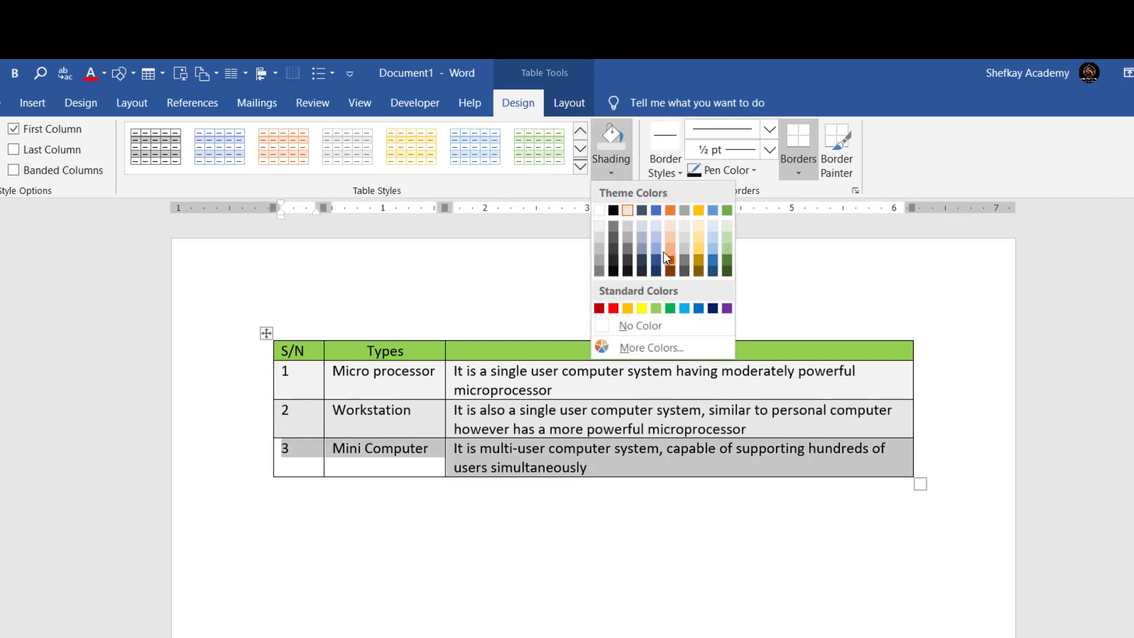
pyautogui.click(626, 228)
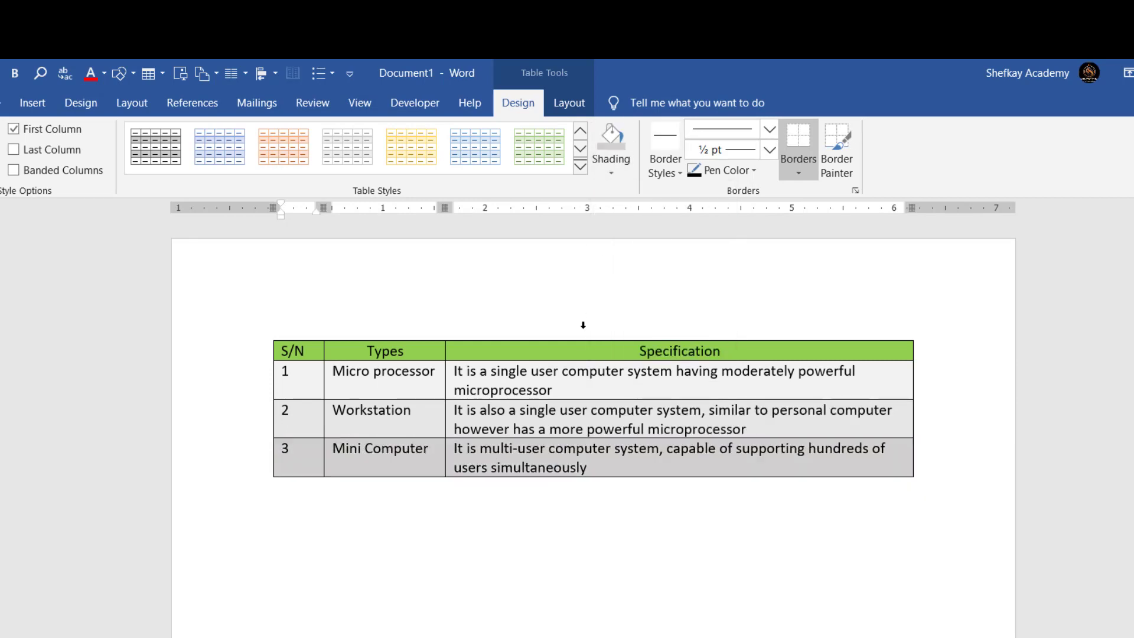
pyautogui.click(514, 411)
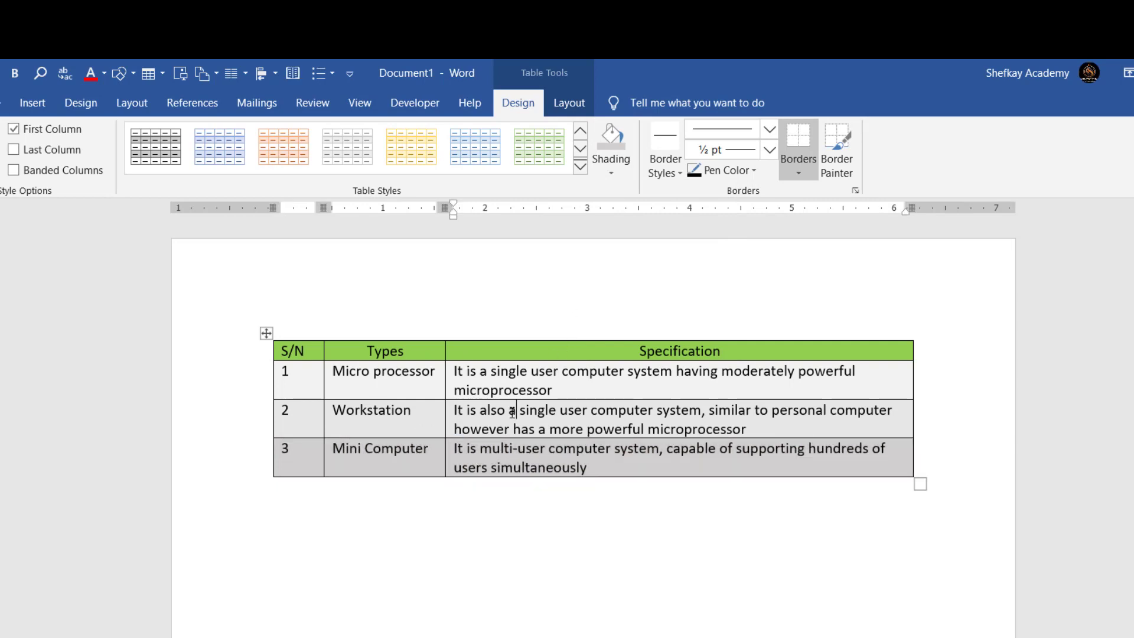
# - Insert an empty row below the Mini Computer row
pyautogui.click(571, 104)
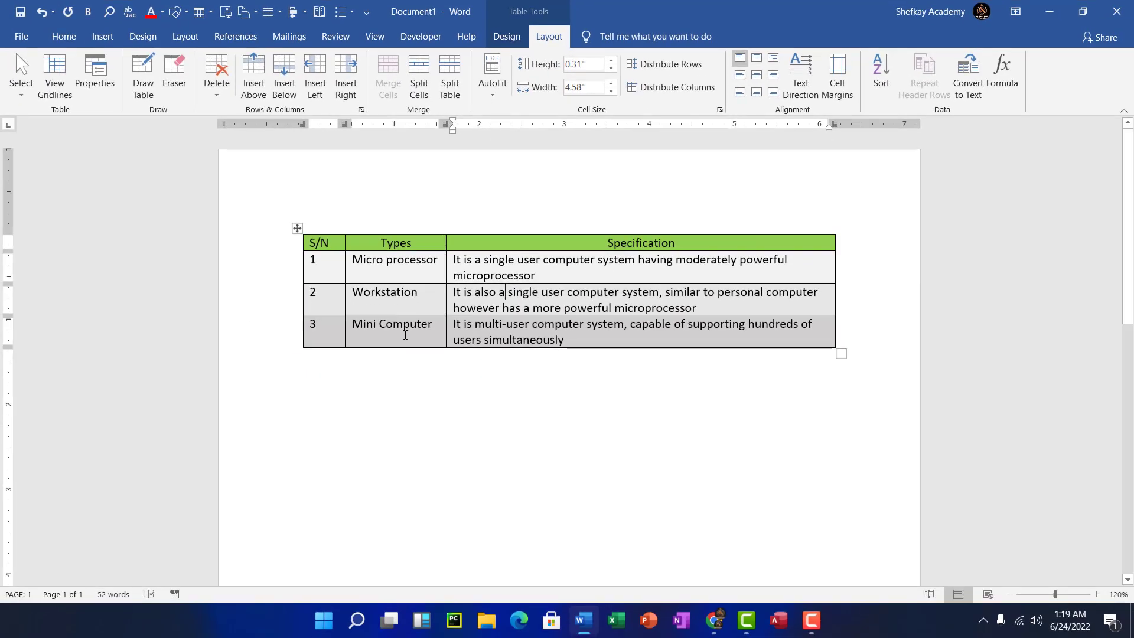
pyautogui.click(405, 335)
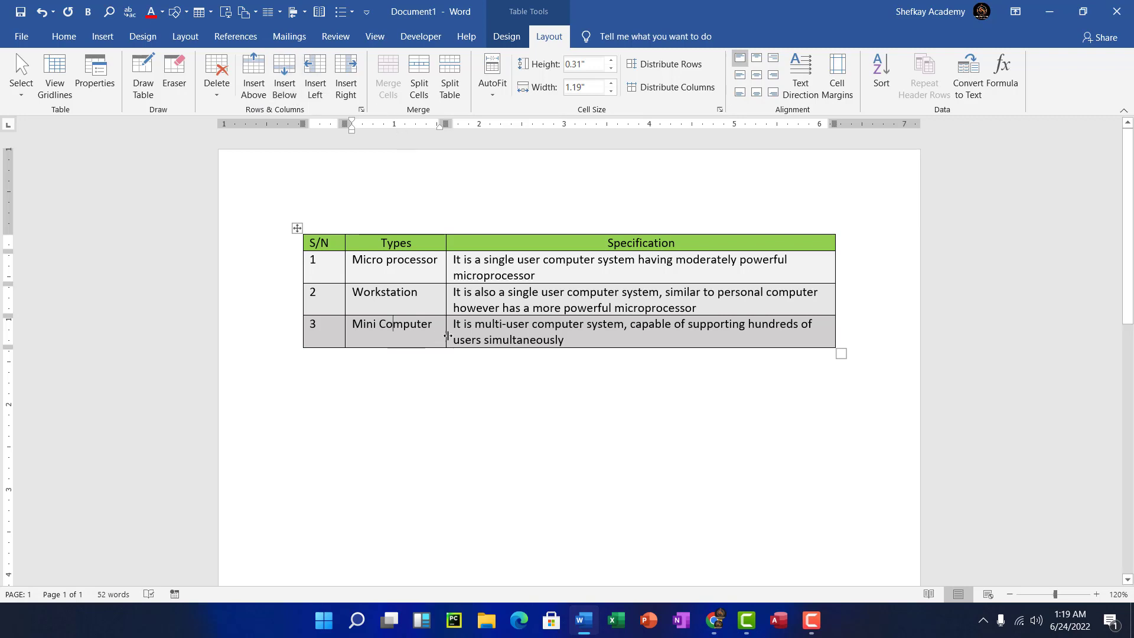
pyautogui.click(481, 335)
pyautogui.click(285, 82)
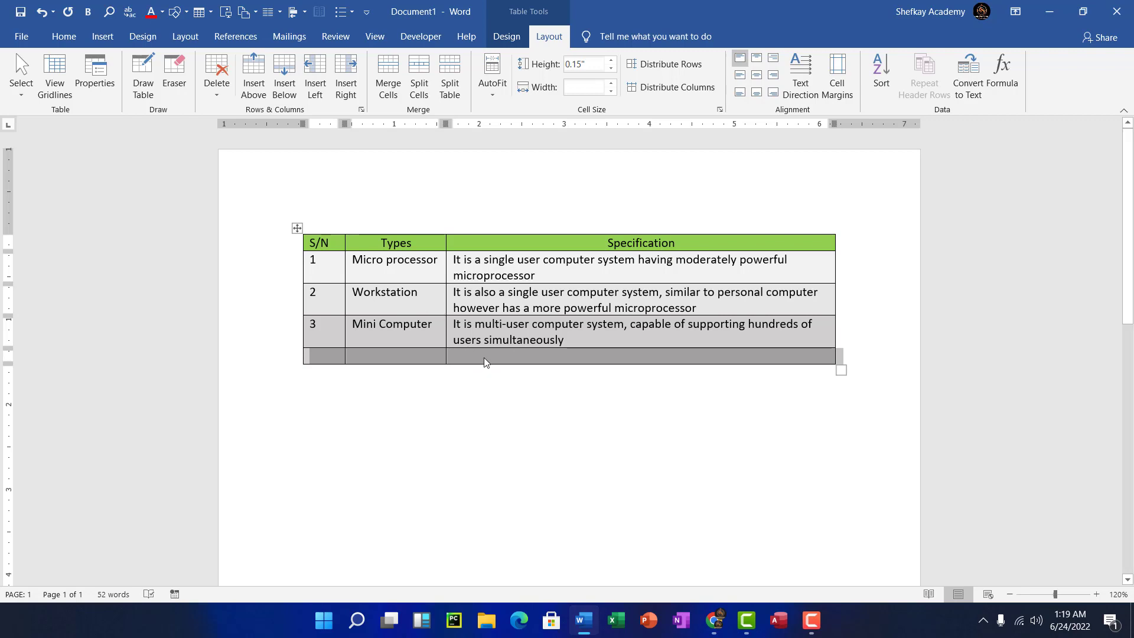
pyautogui.click(487, 356)
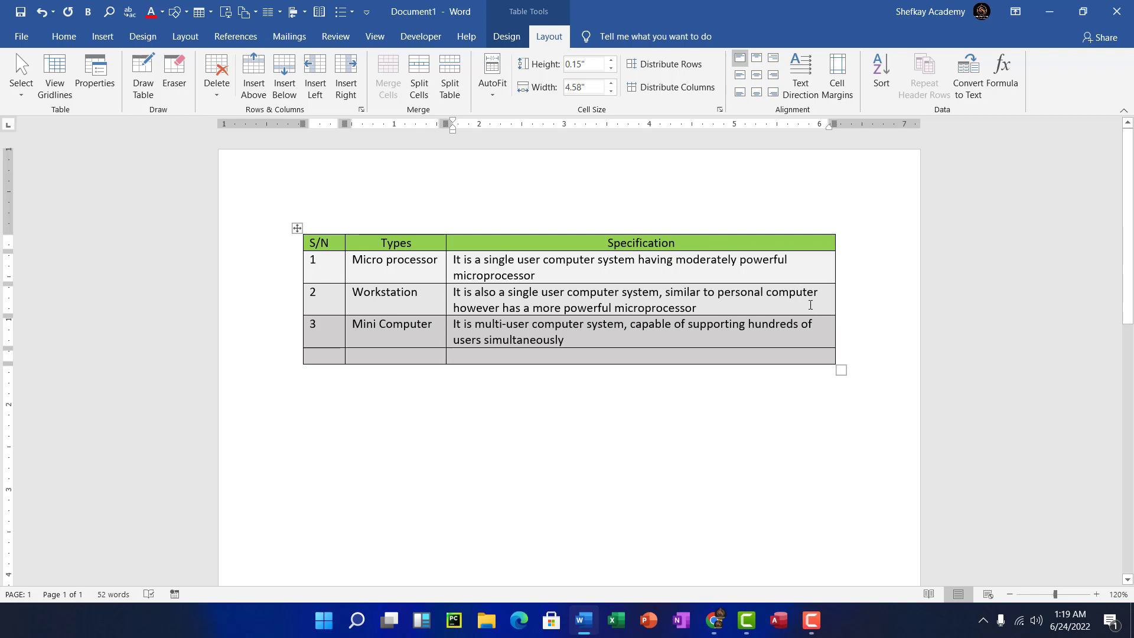
# - Add trial columns right of Specification and left of Types, then undo both
pyautogui.click(346, 73)
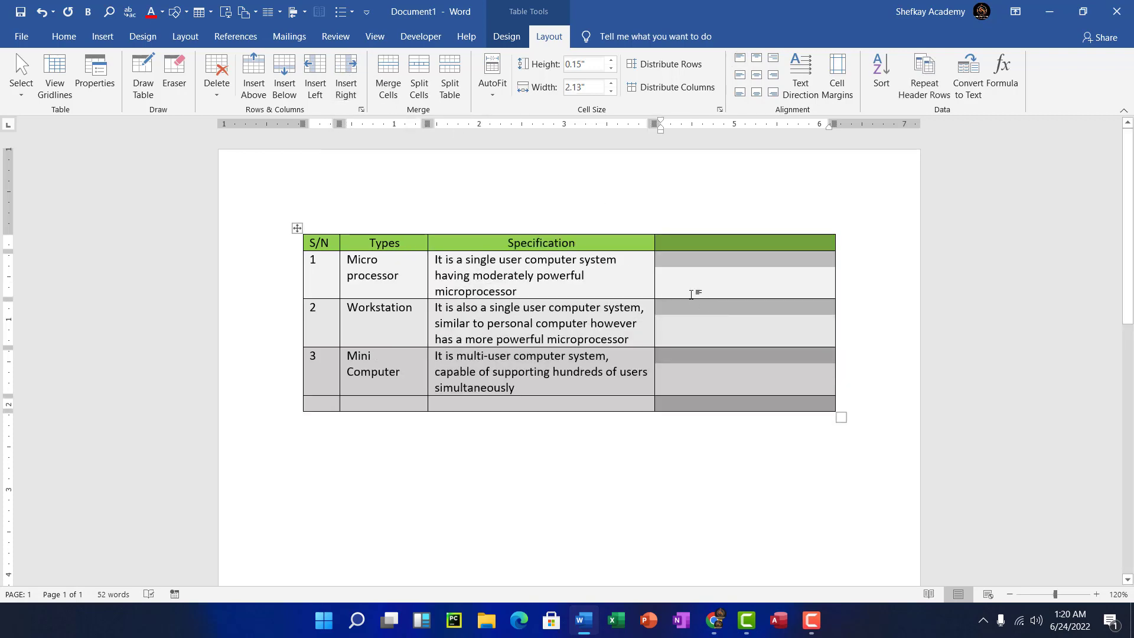
pyautogui.click(317, 280)
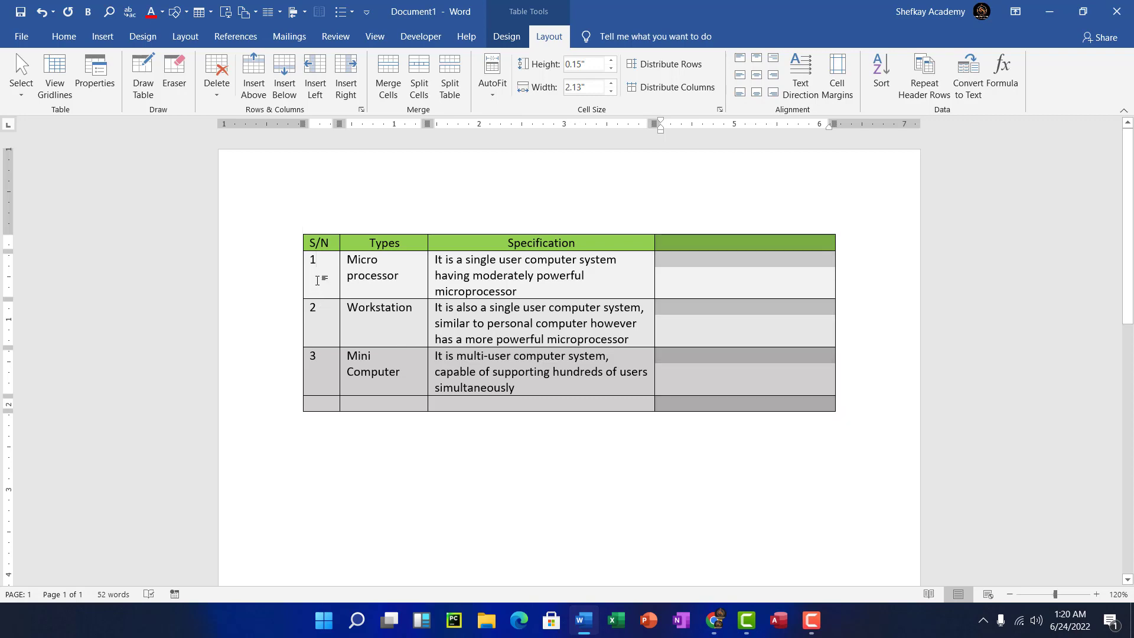
pyautogui.click(379, 283)
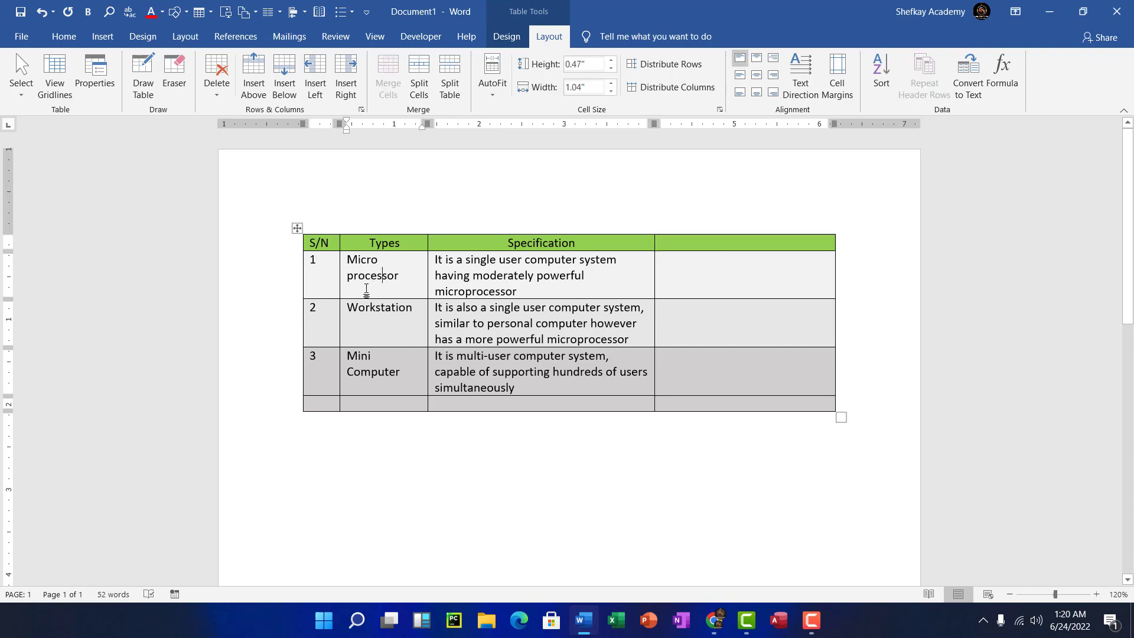
pyautogui.click(315, 75)
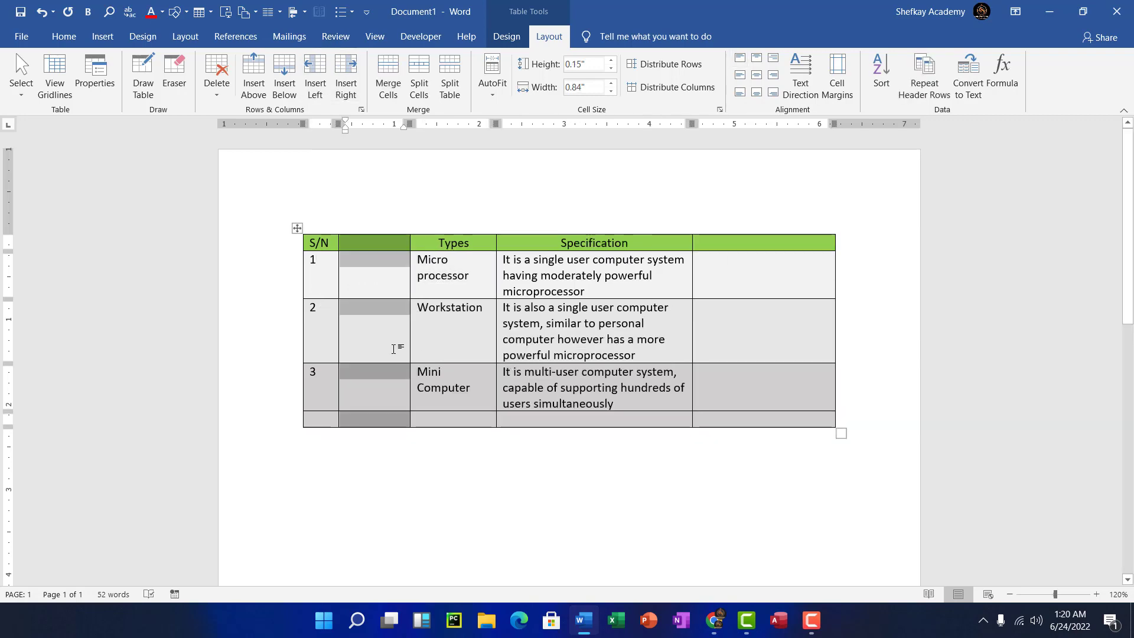
pyautogui.hotkey('ctrl', 'z')
pyautogui.hotkey('ctrl', 'z')
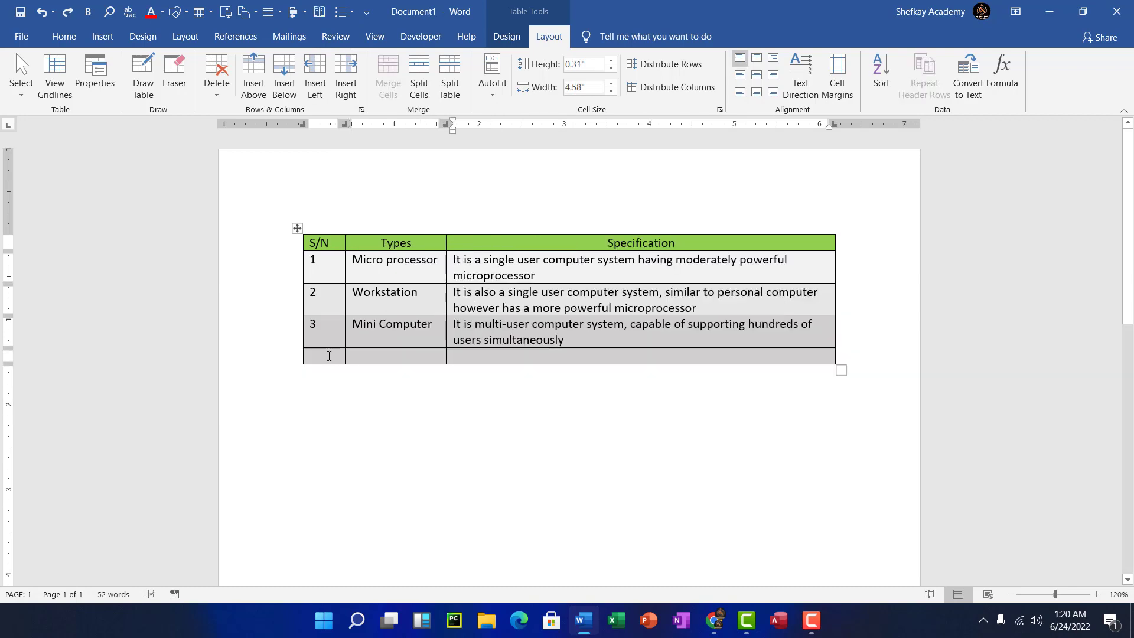
# - Number the new row 4 and insert two more empty rows below it
pyautogui.click(329, 356)
pyautogui.write('4')
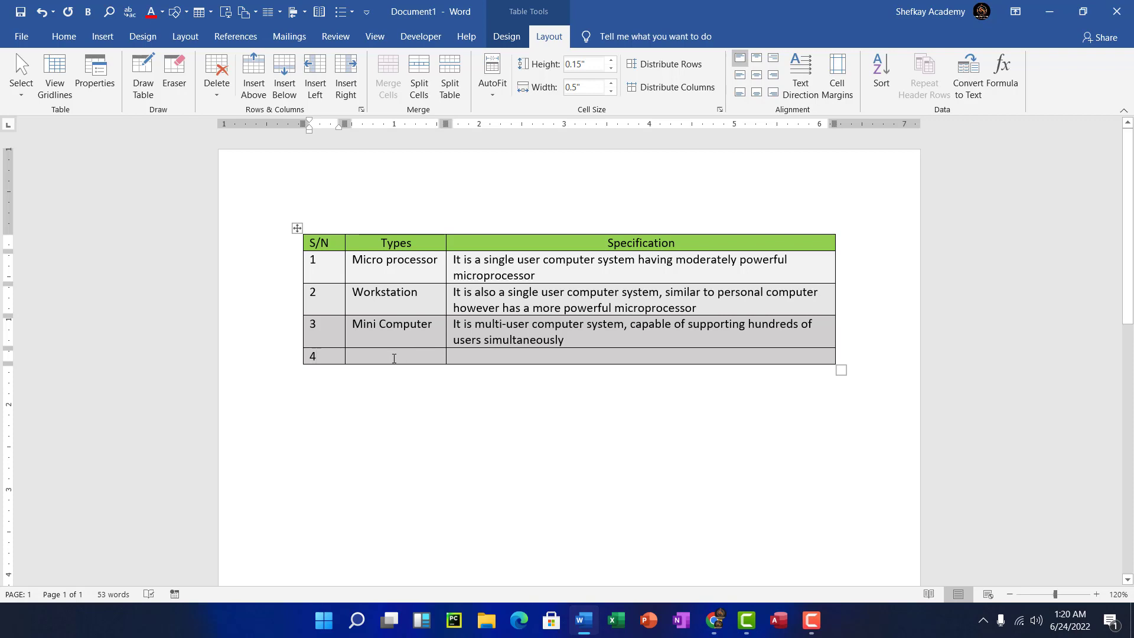
pyautogui.click(394, 358)
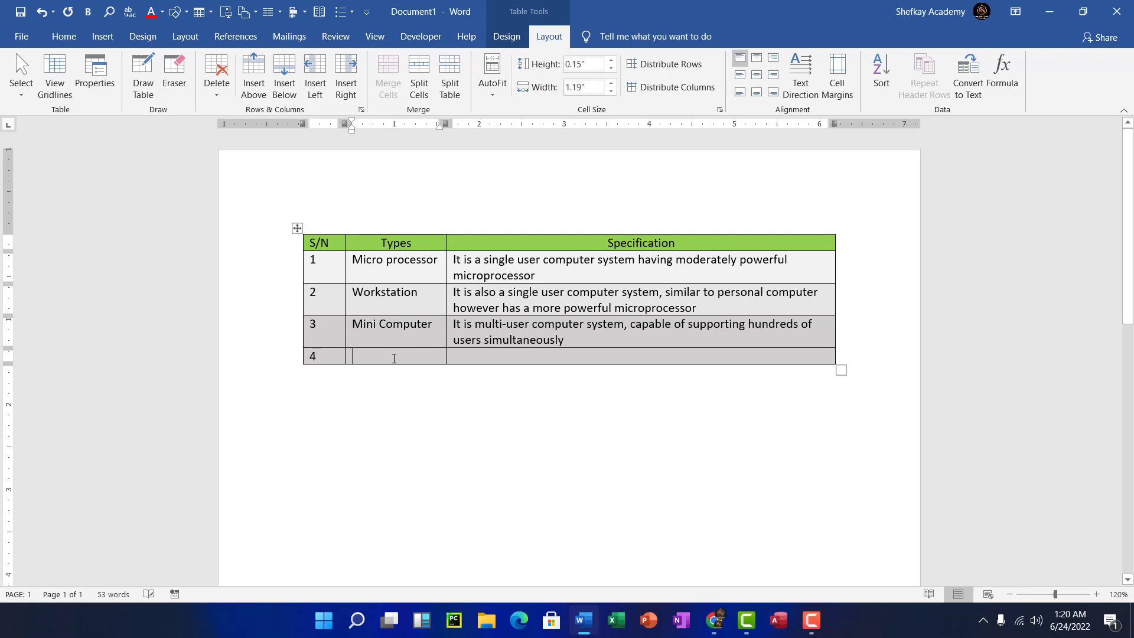
pyautogui.click(286, 86)
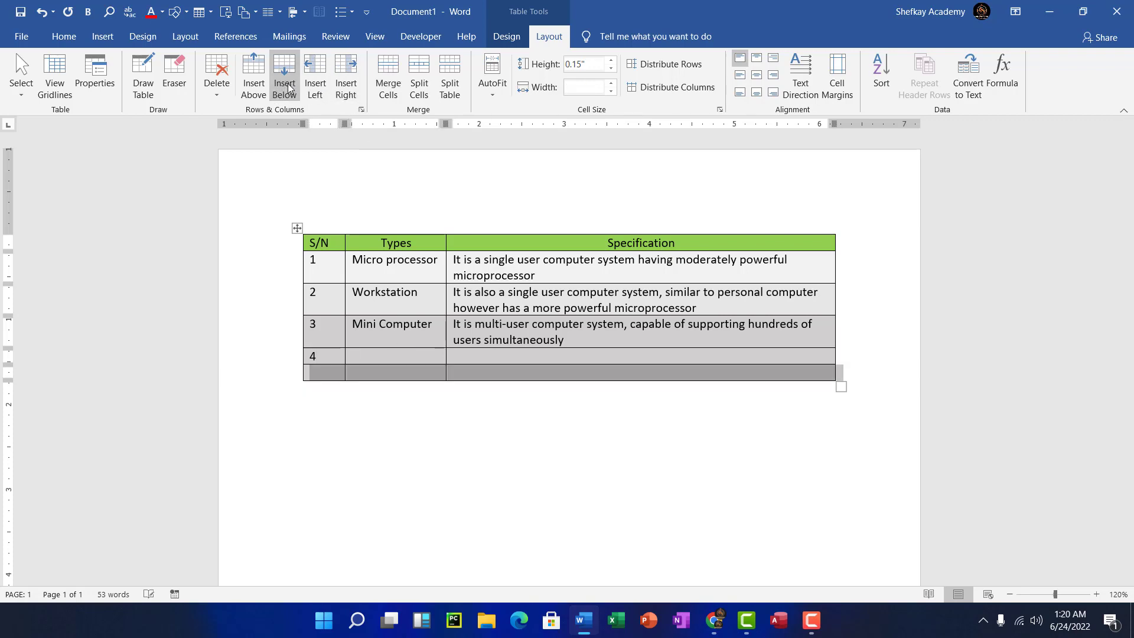
pyautogui.click(289, 87)
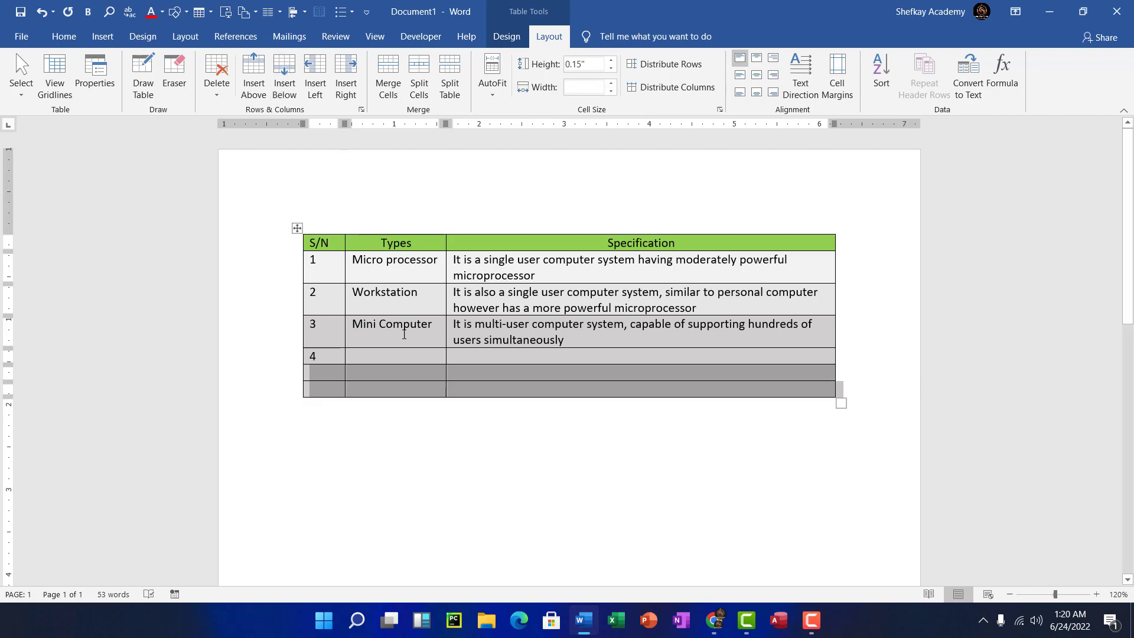
# - Enter 5 in the fifth row's S/N cell
pyautogui.click(456, 281)
pyautogui.moveTo(333, 358); pyautogui.dragTo(564, 385)
pyautogui.click(393, 388)
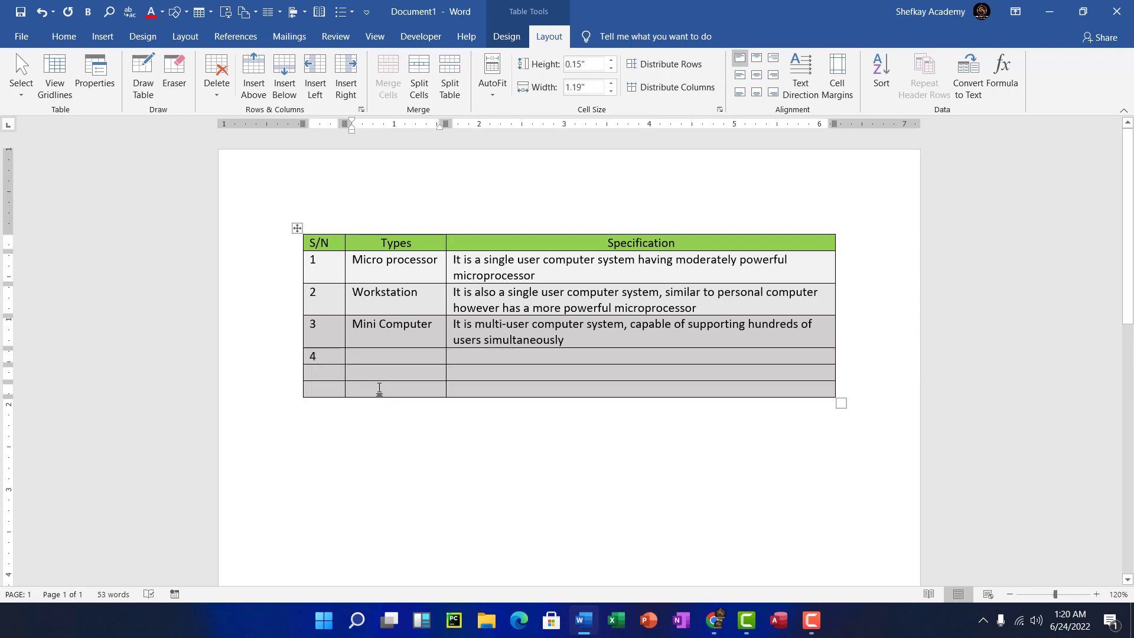
pyautogui.click(323, 375)
pyautogui.write('5')
pyautogui.click(383, 387)
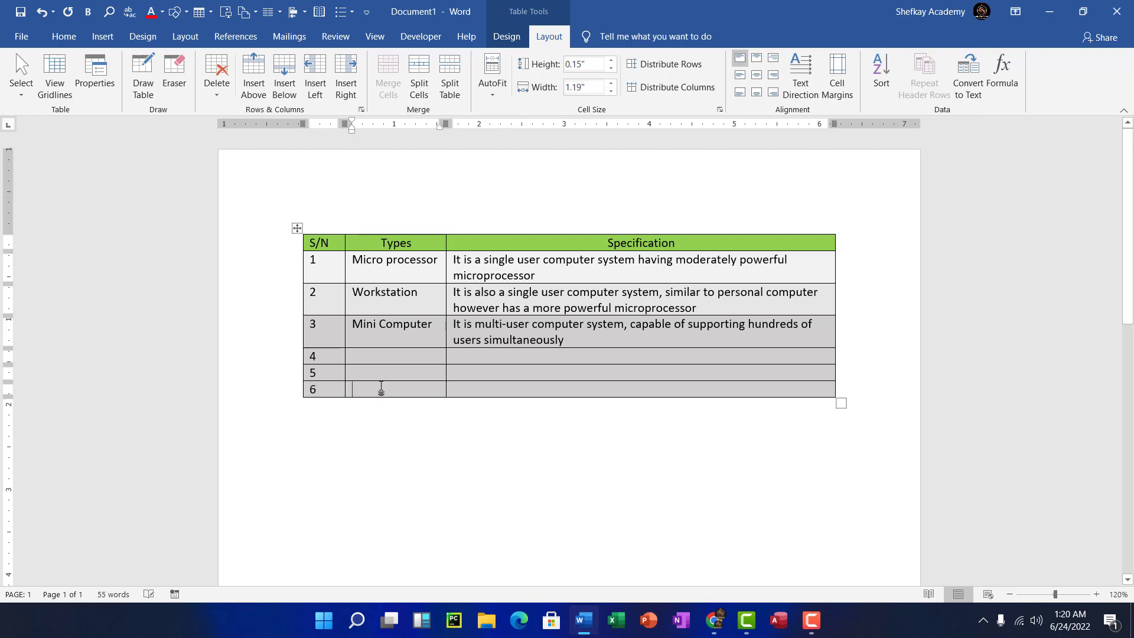
# - Delete the empty sixth row, then rows 4 and 5, leaving three data rows
pyautogui.click(214, 92)
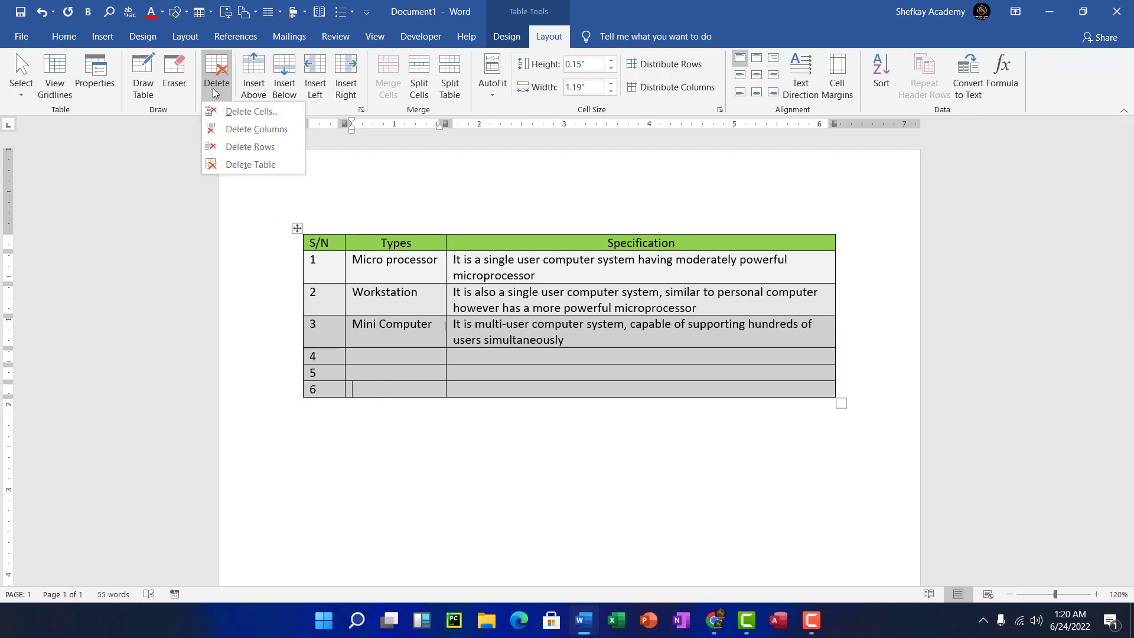
pyautogui.click(245, 148)
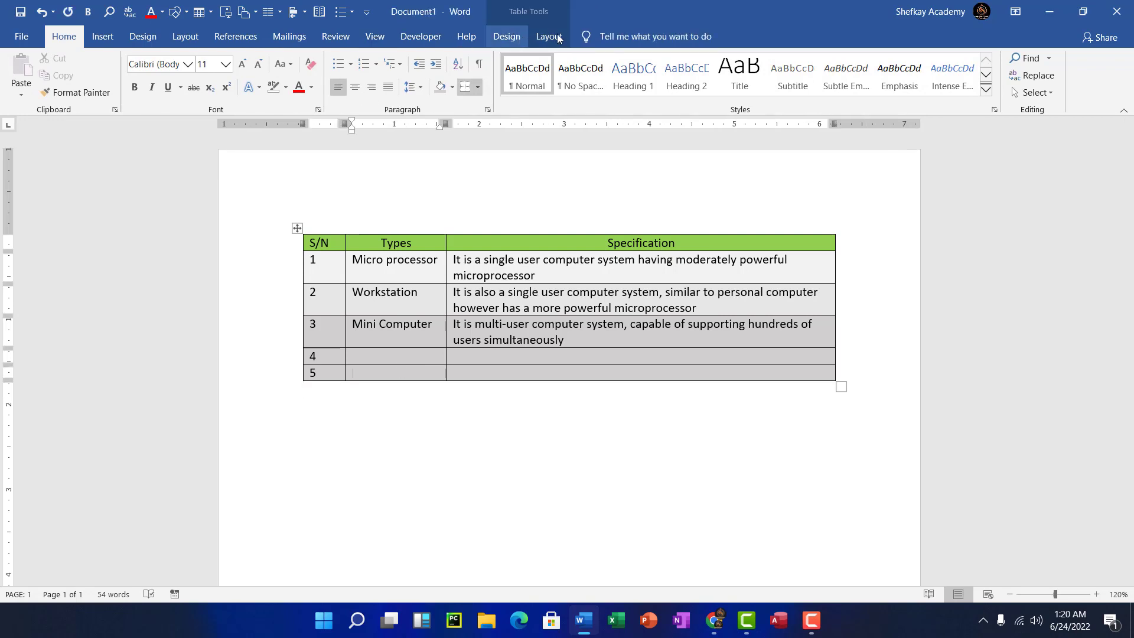
pyautogui.click(556, 38)
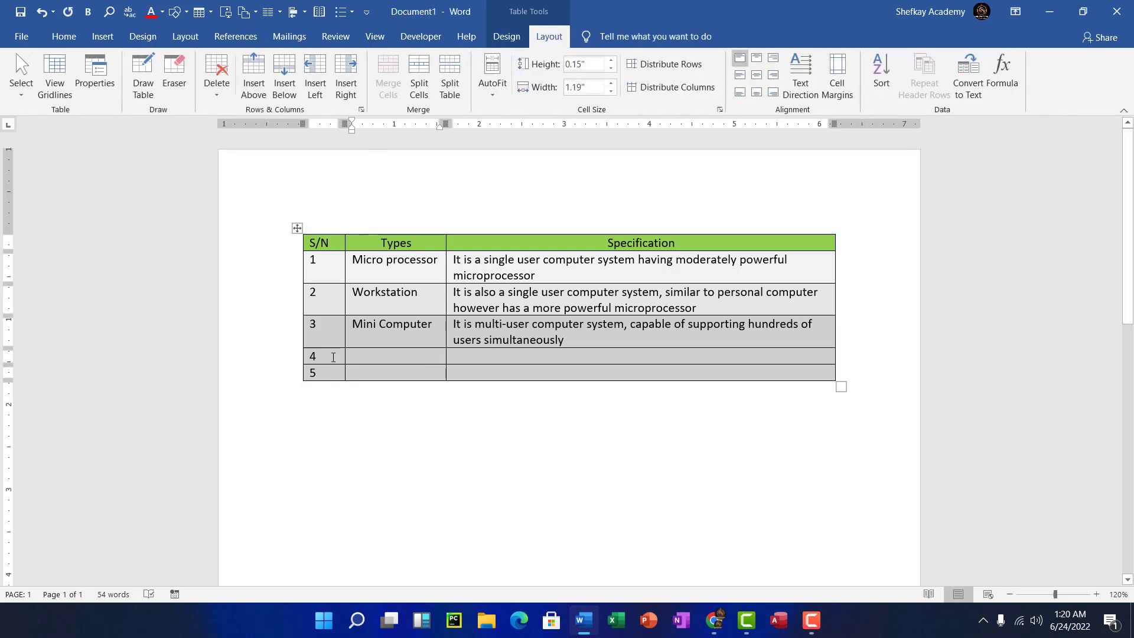
pyautogui.moveTo(341, 356); pyautogui.dragTo(488, 372)
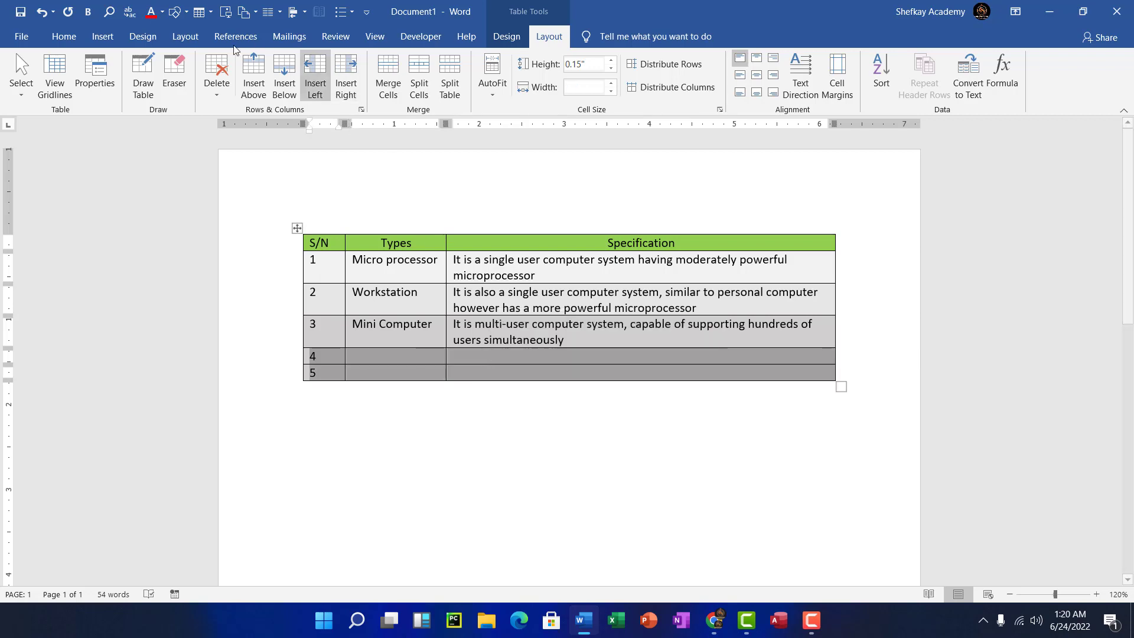
pyautogui.click(216, 94)
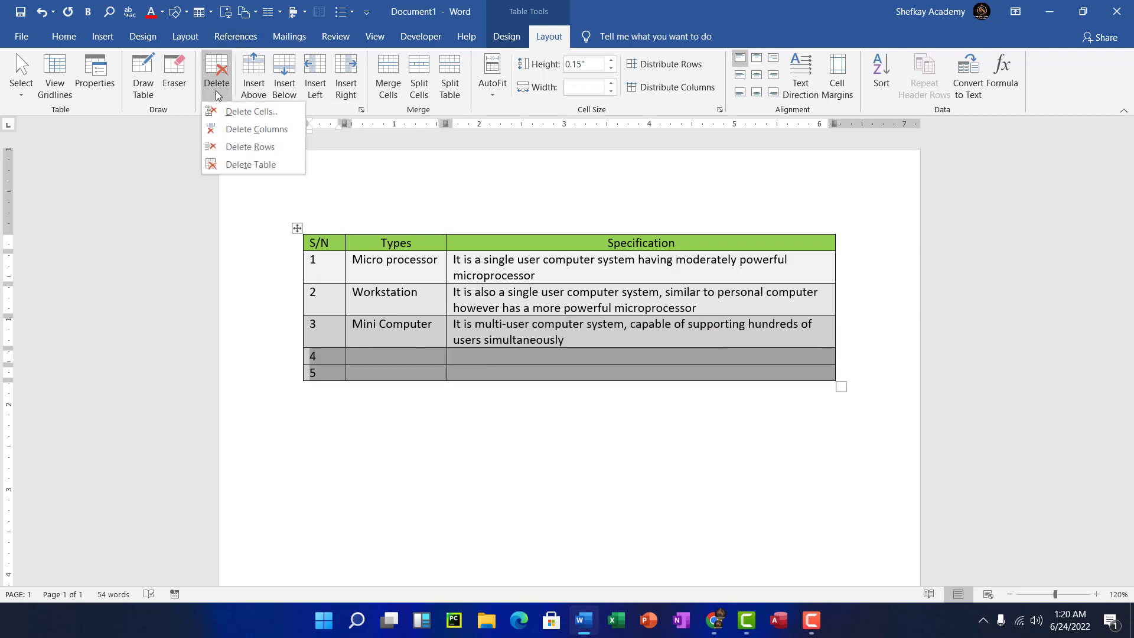
pyautogui.click(255, 147)
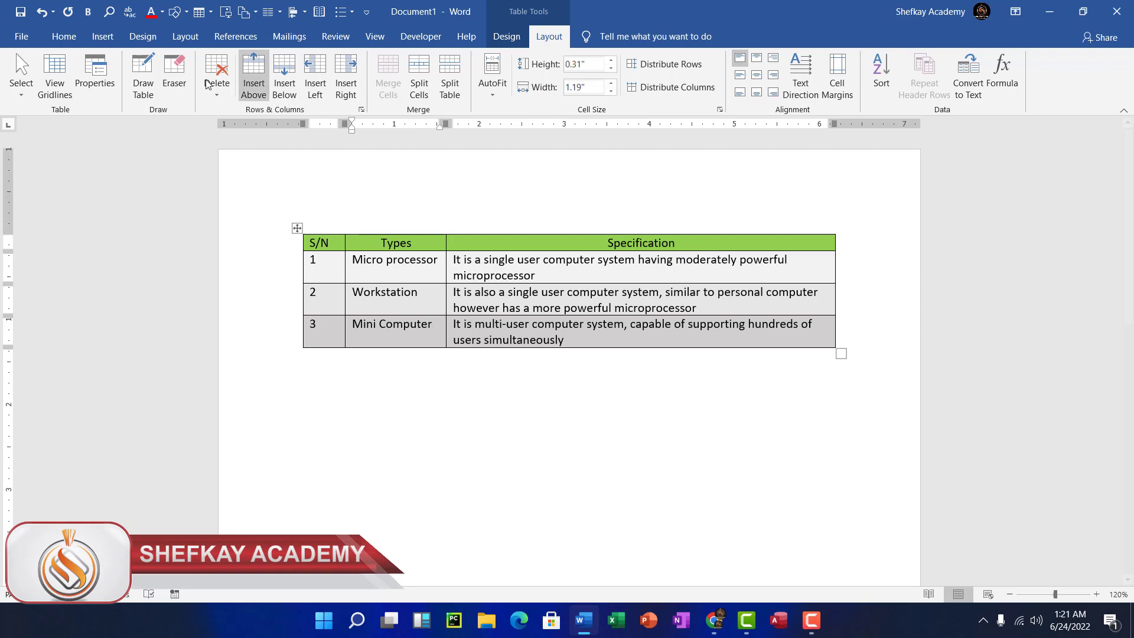
pyautogui.click(150, 90)
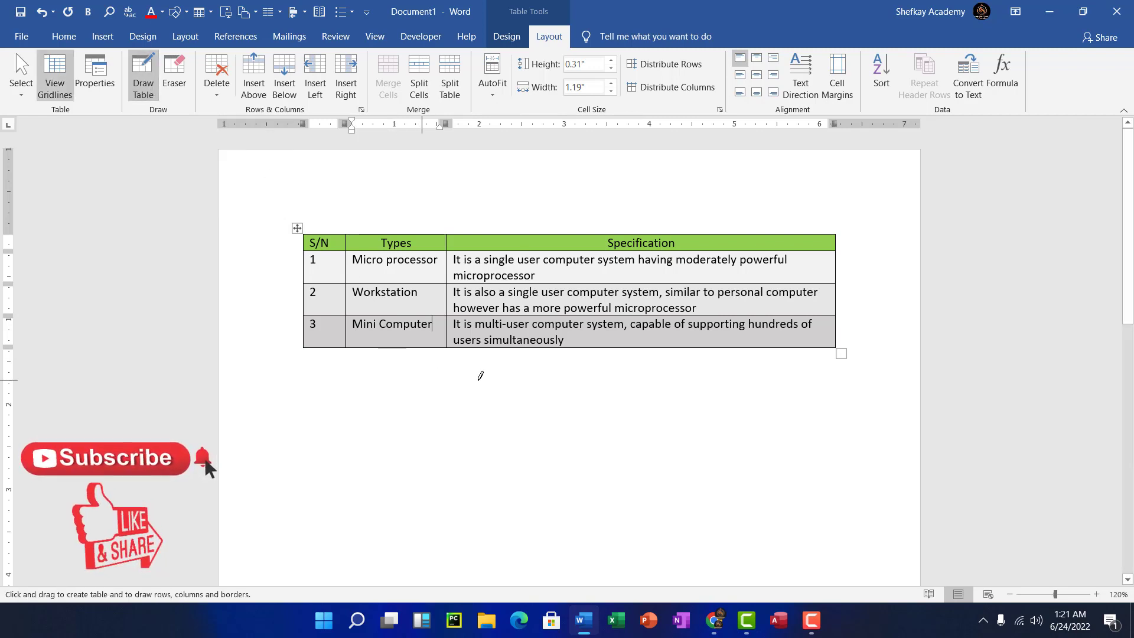
pyautogui.moveTo(449, 344)
pyautogui.mouseDown()
pyautogui.moveTo(450, 366)
pyautogui.moveTo(570, 387)
pyautogui.moveTo(837, 406)
pyautogui.mouseUp()
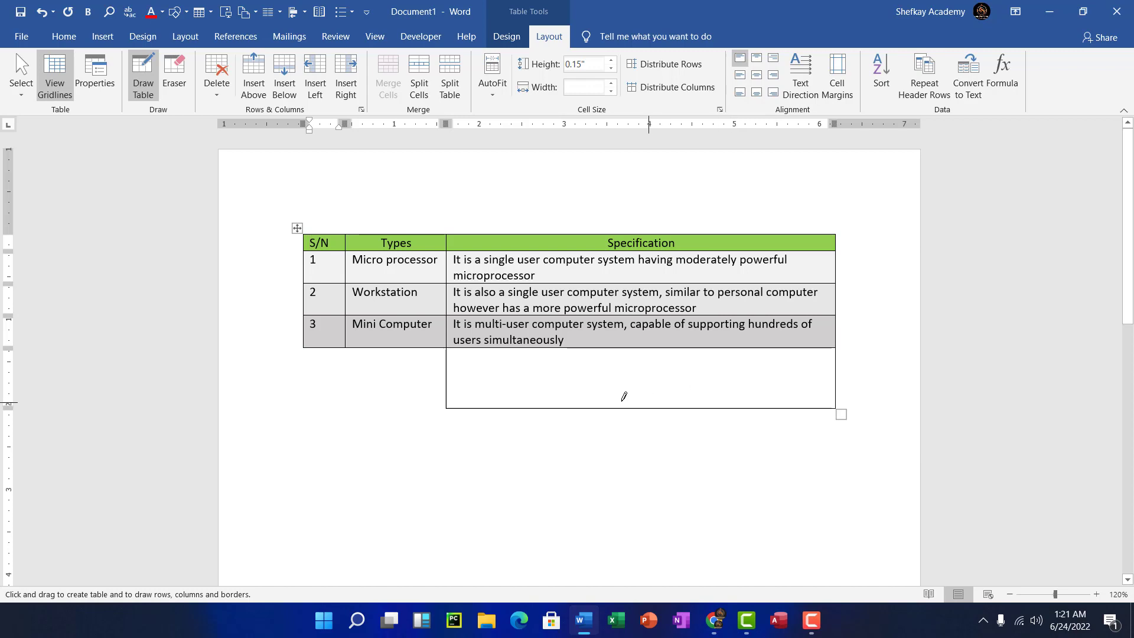
pyautogui.click(214, 87)
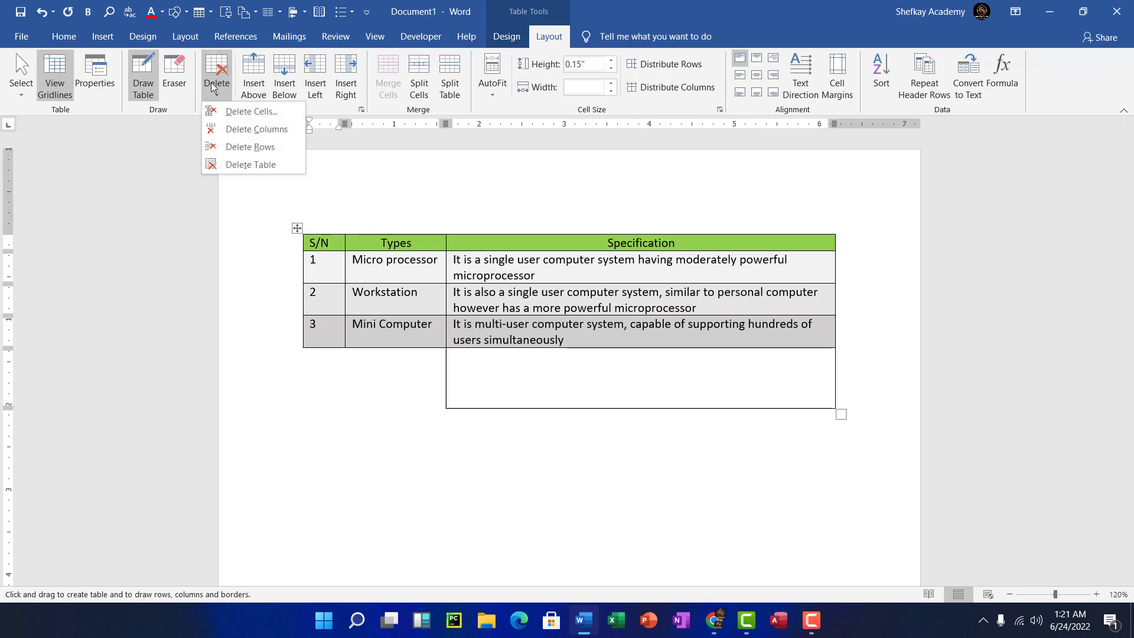
pyautogui.click(174, 79)
pyautogui.click(174, 79)
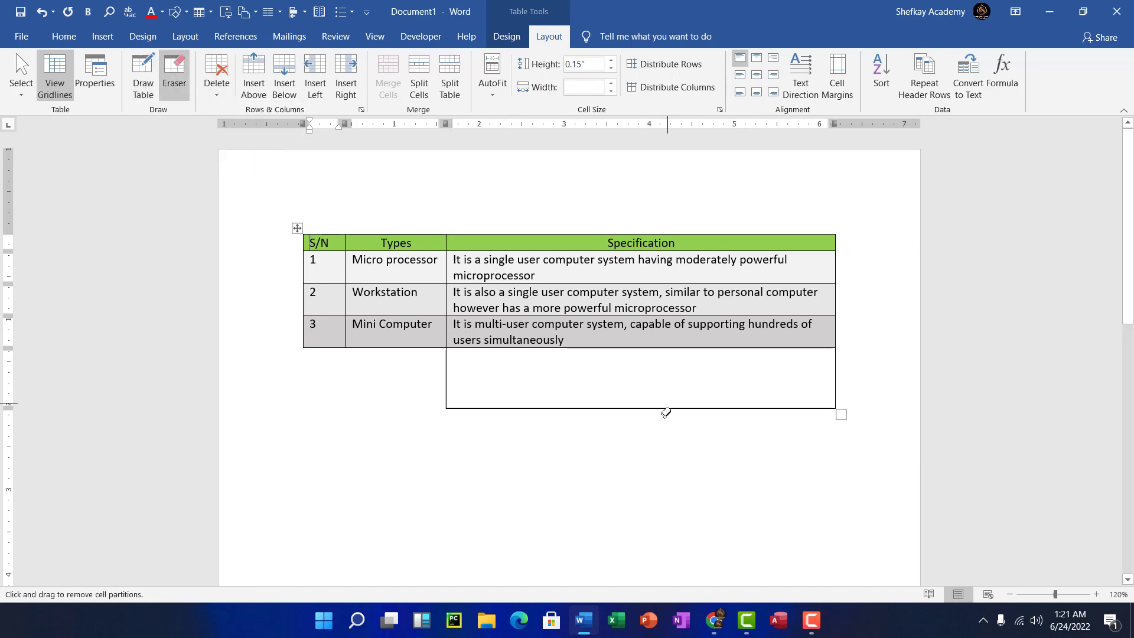
pyautogui.click(633, 407)
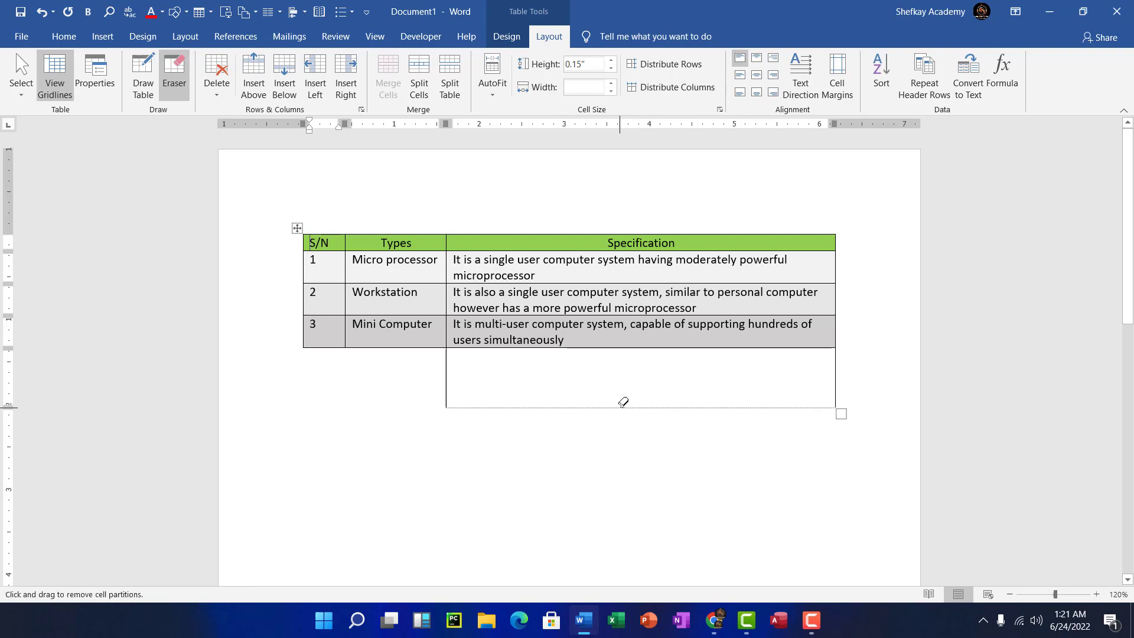
pyautogui.click(448, 355)
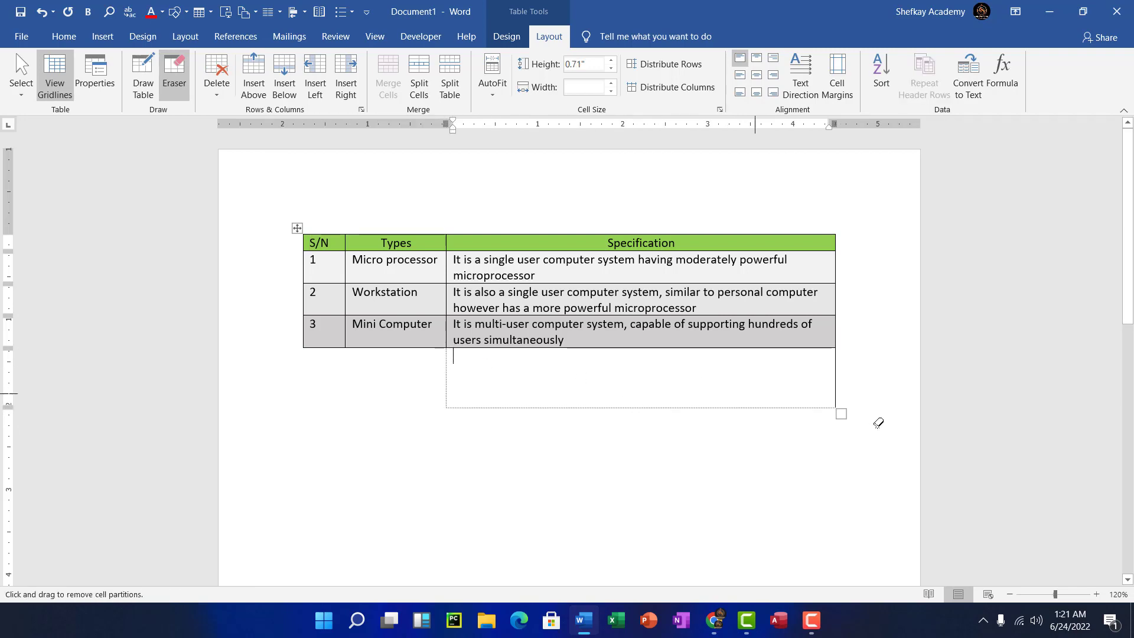
pyautogui.click(838, 381)
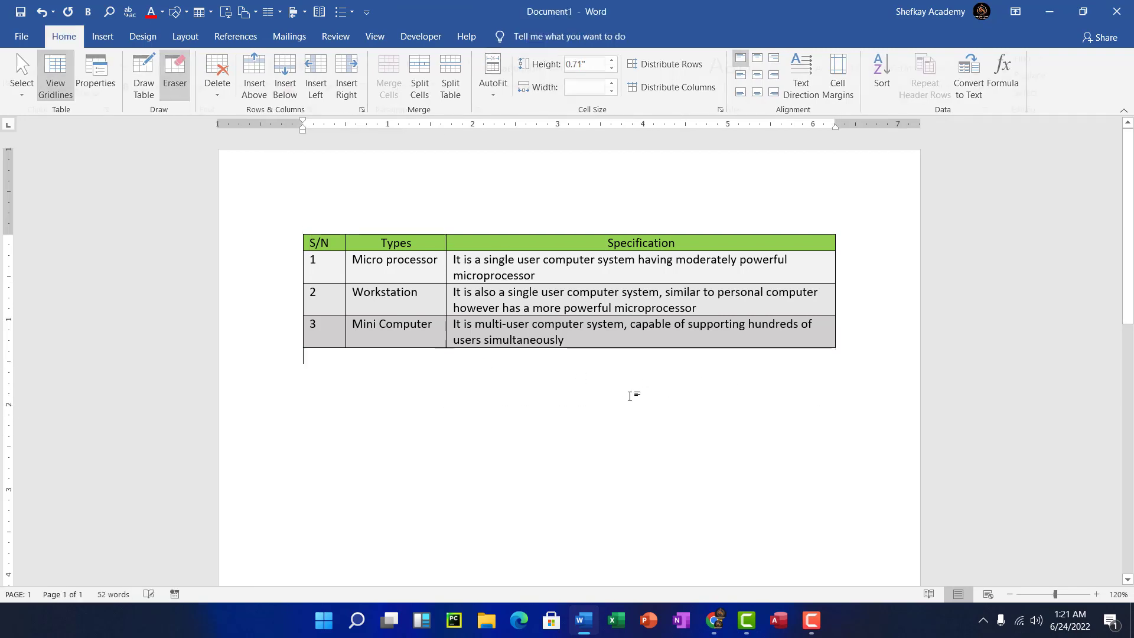
pyautogui.click(528, 291)
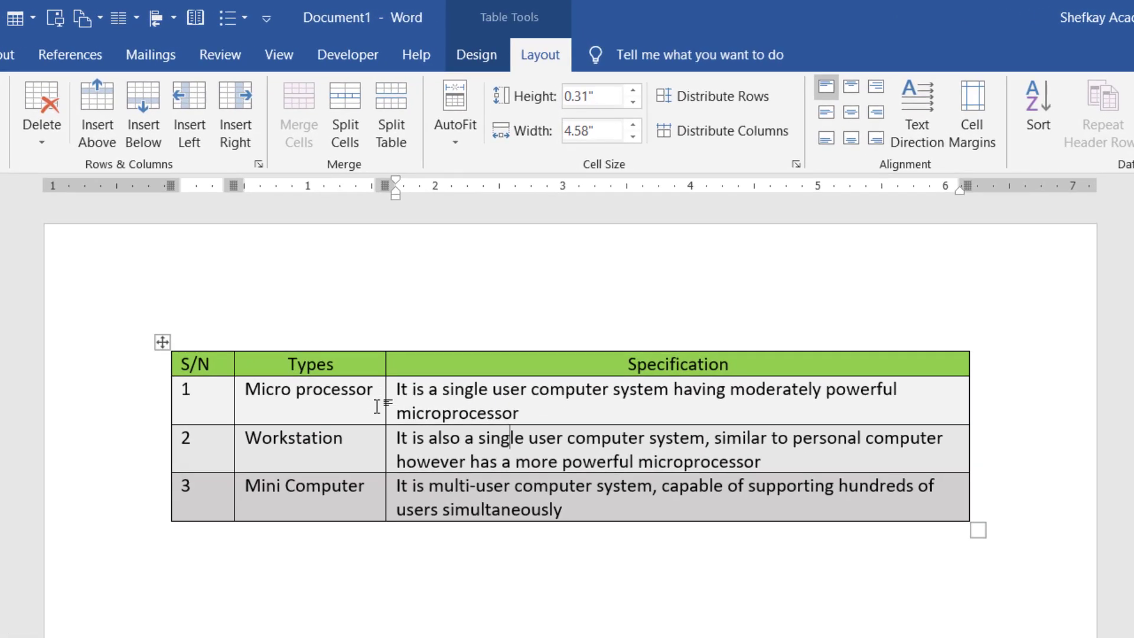
# - Insert an empty row above the S/N, Types, Specification header row
pyautogui.click(476, 368)
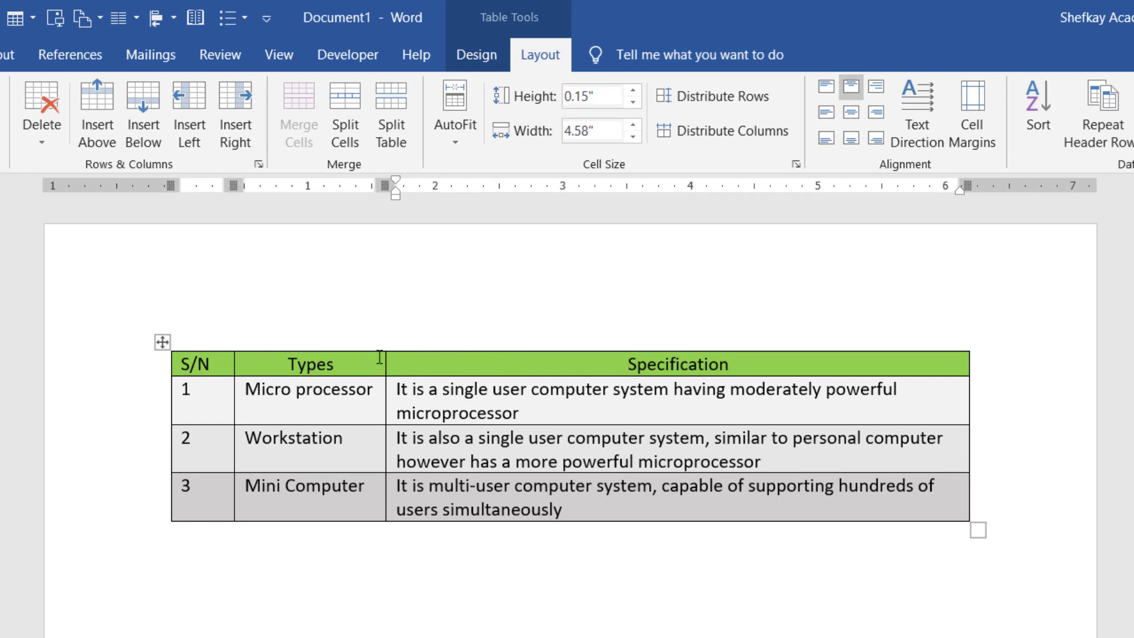
pyautogui.click(93, 100)
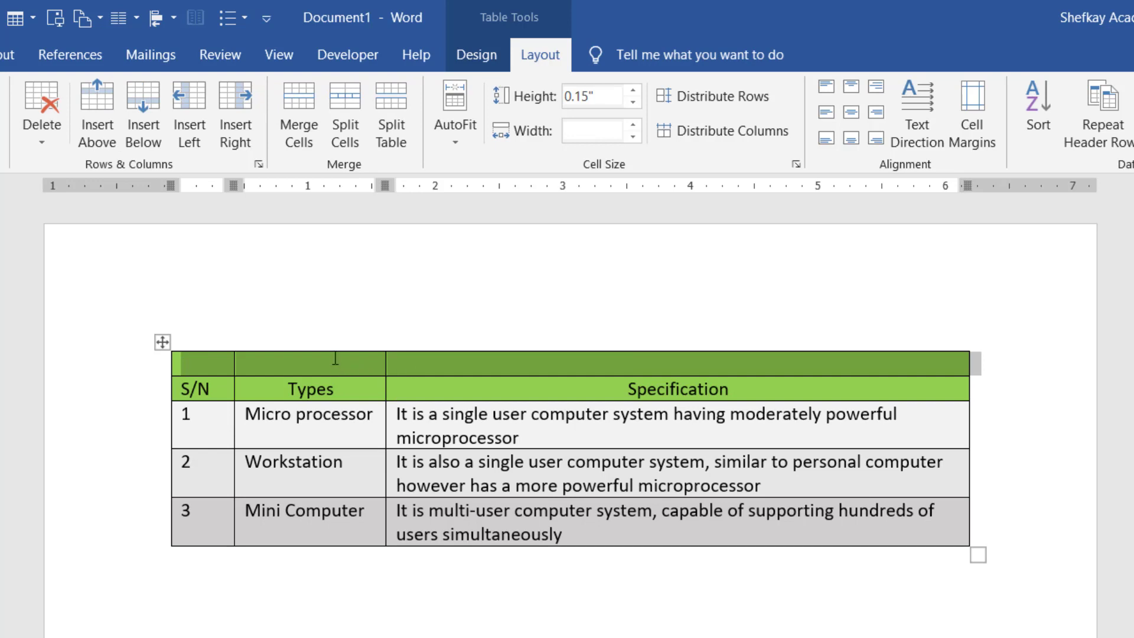
pyautogui.click(335, 358)
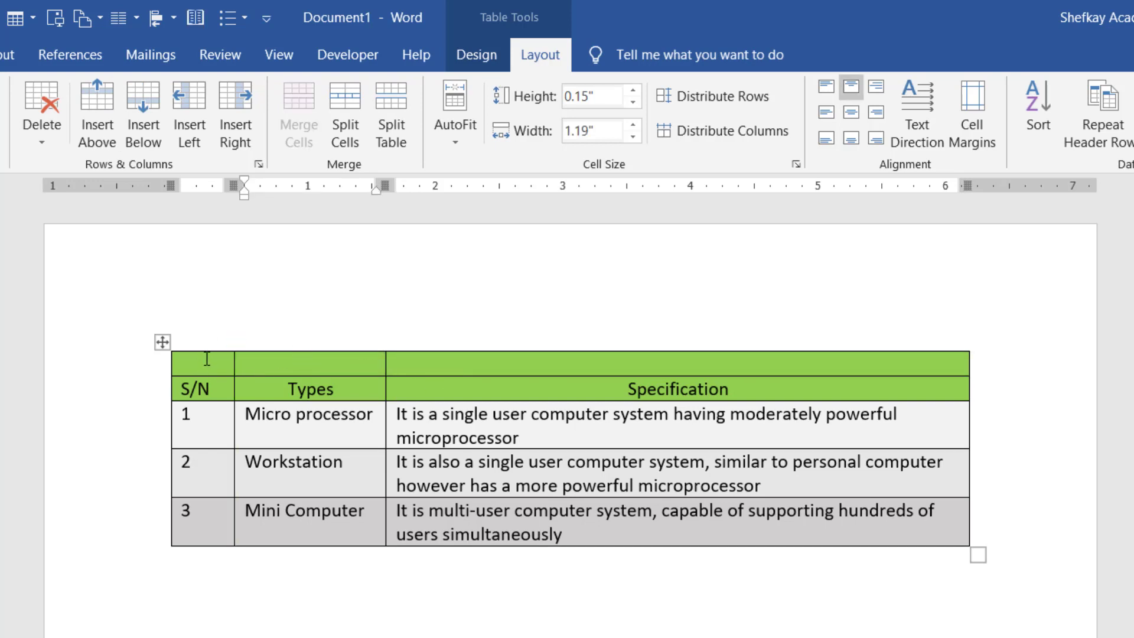
# - Try merging the new top row and typing test text, then undo both
pyautogui.moveTo(207, 358); pyautogui.dragTo(277, 366)
pyautogui.moveTo(408, 368); pyautogui.dragTo(443, 363)
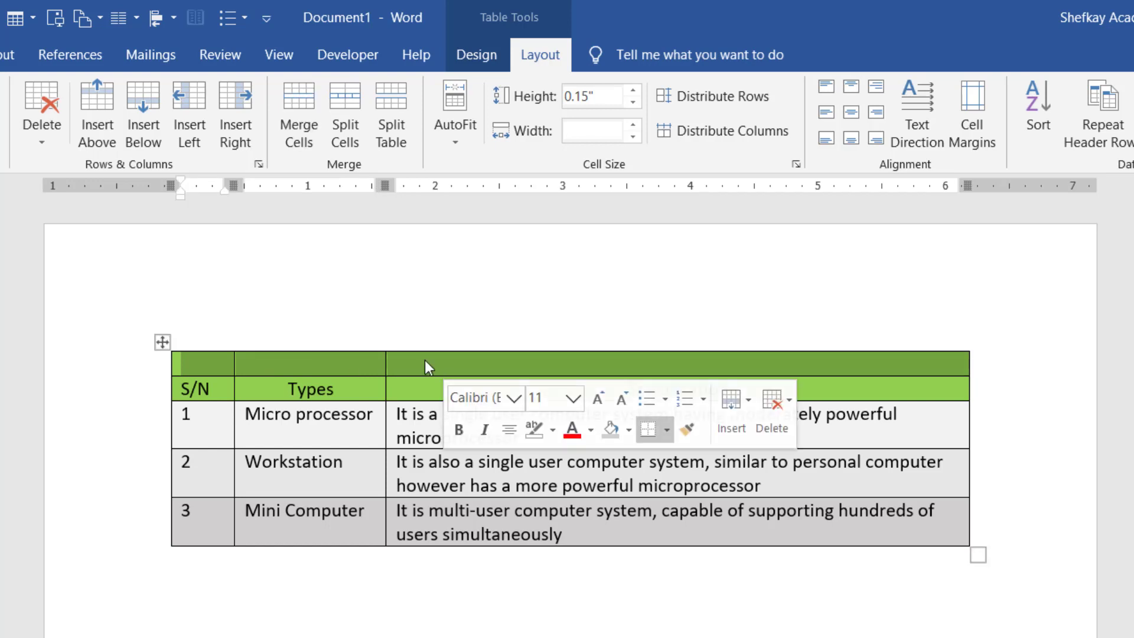
pyautogui.click(300, 136)
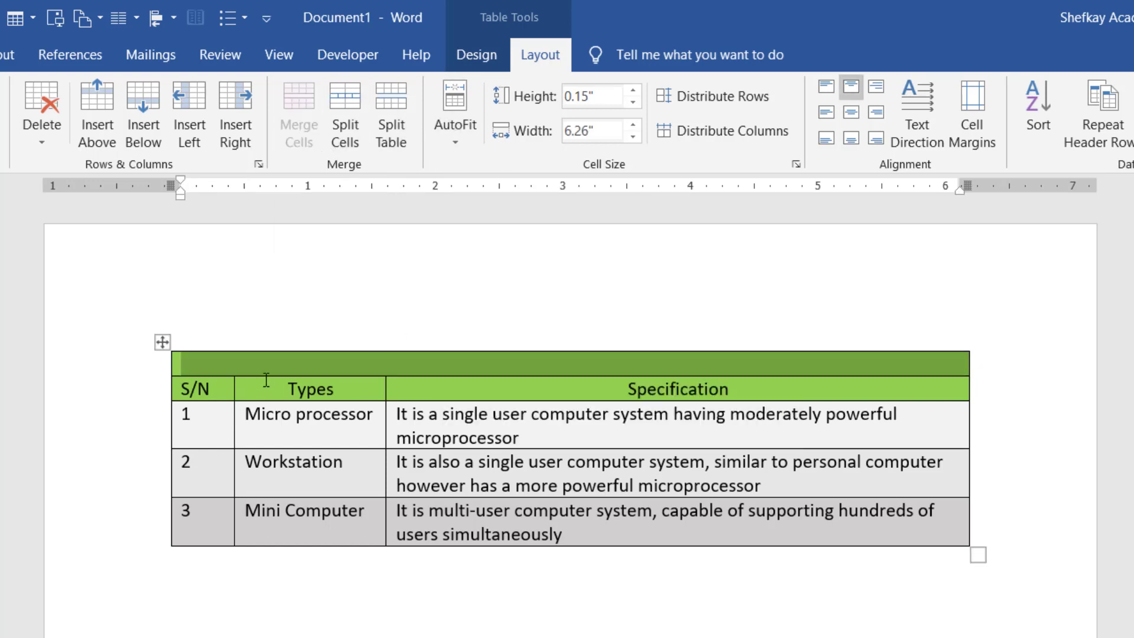
pyautogui.click(264, 369)
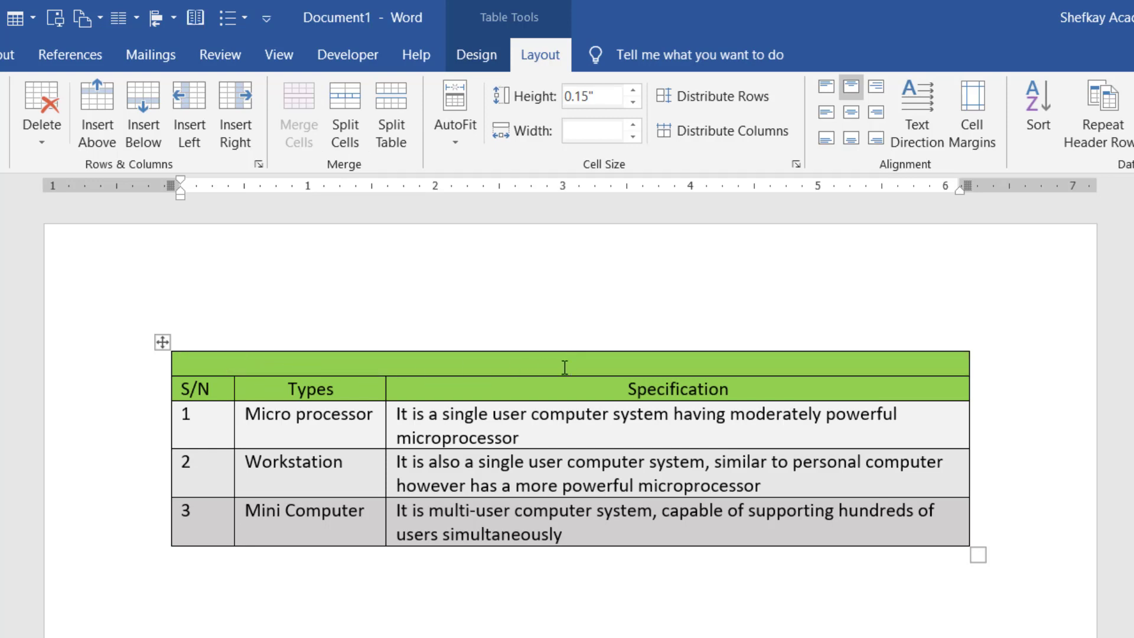
pyautogui.write('tttttttttttttttttttttttttttt')
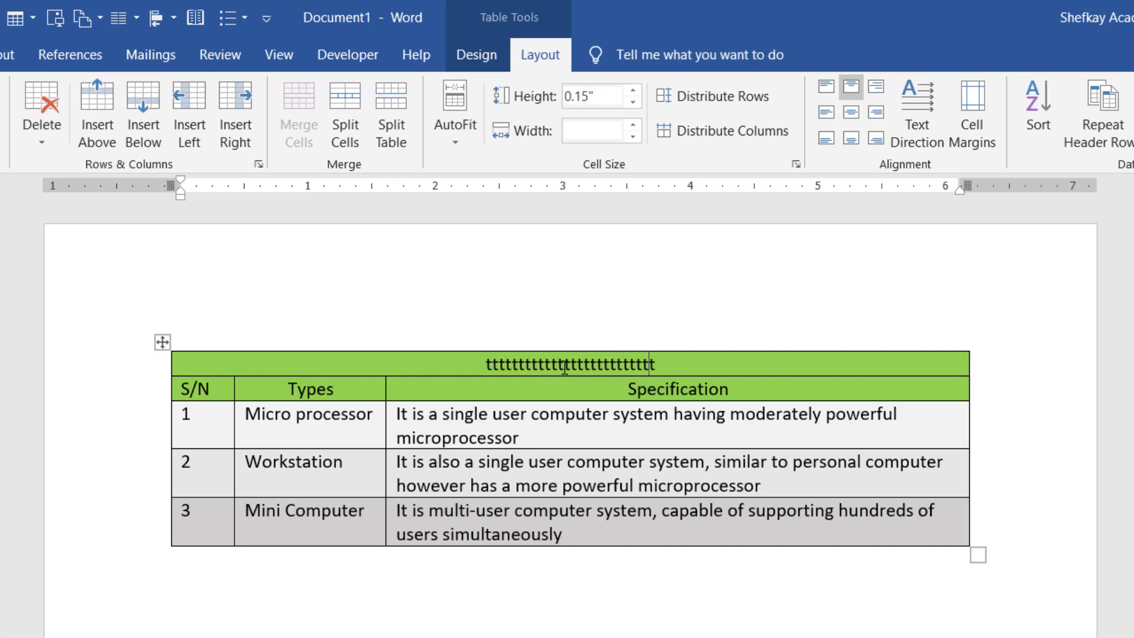
pyautogui.write('tttttttttttttttttttttttttttttttttttttttttttttttttttttttttttttttttttttttttttttttt')
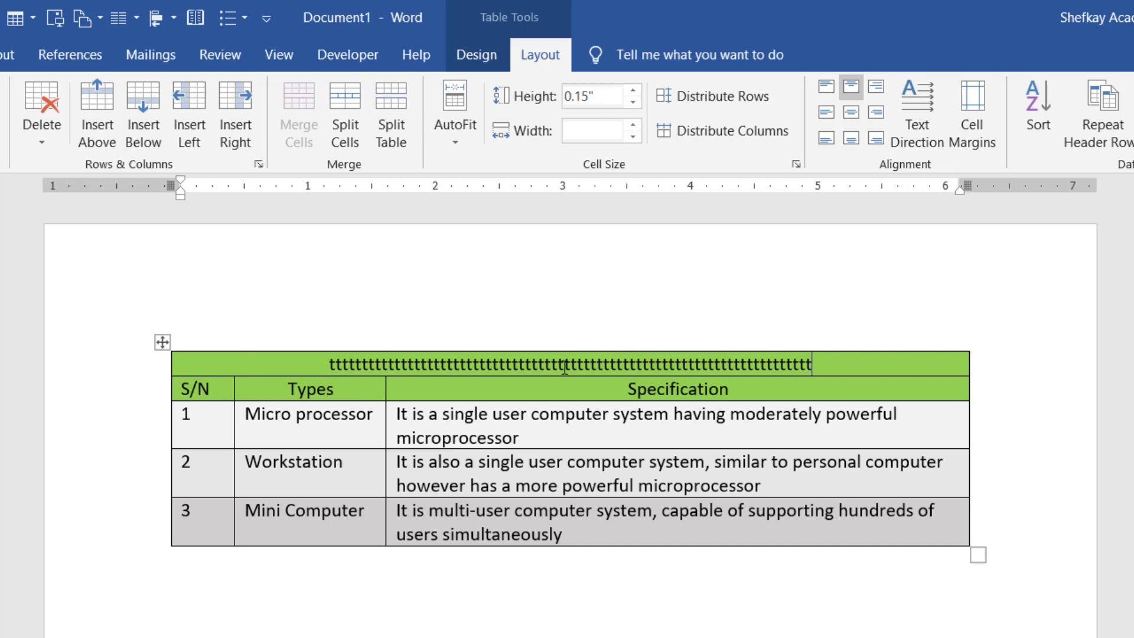
pyautogui.write('tttttttttttttttttttttttttttttttttttttttttttttttt')
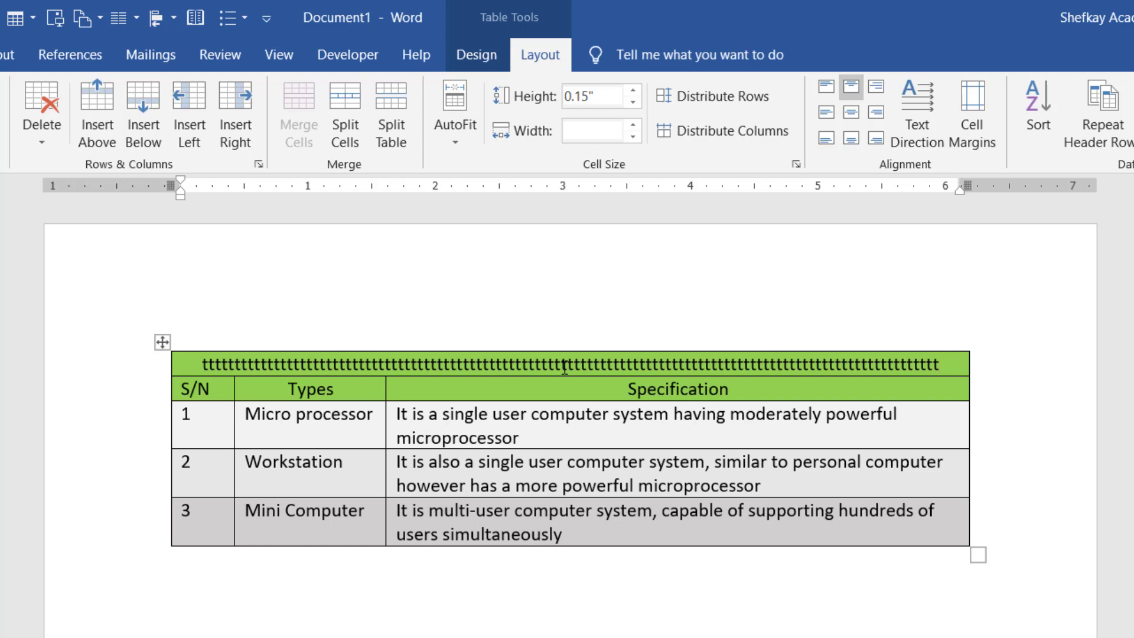
pyautogui.hotkey('ctrl', 'z')
pyautogui.hotkey('ctrl', 'z')
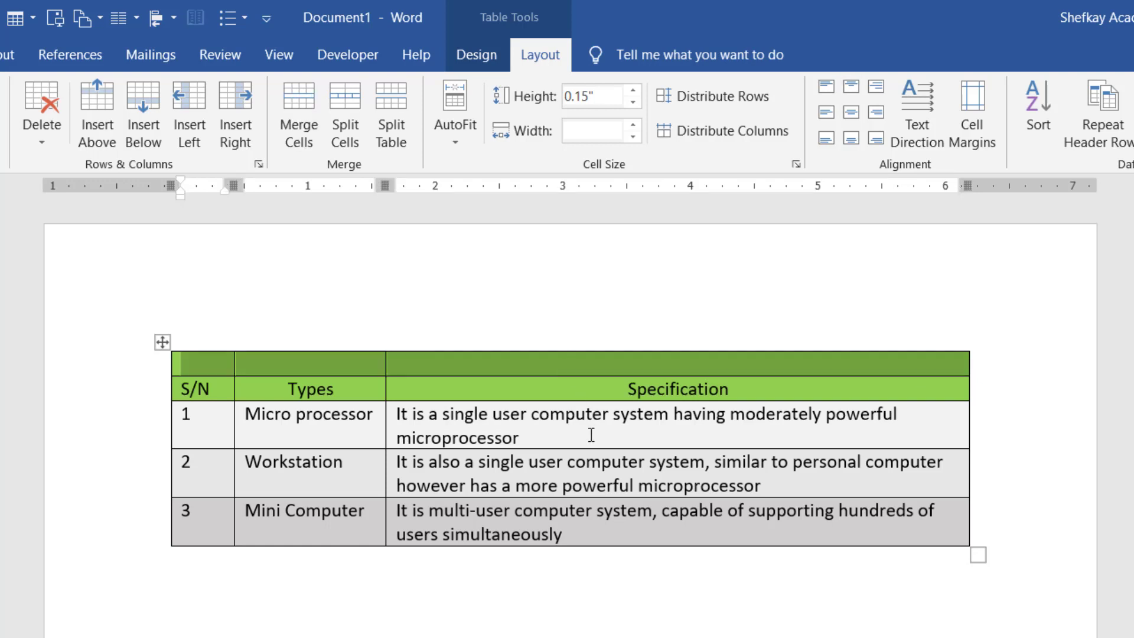
# - Split the table above the Micro processor row
pyautogui.click(497, 432)
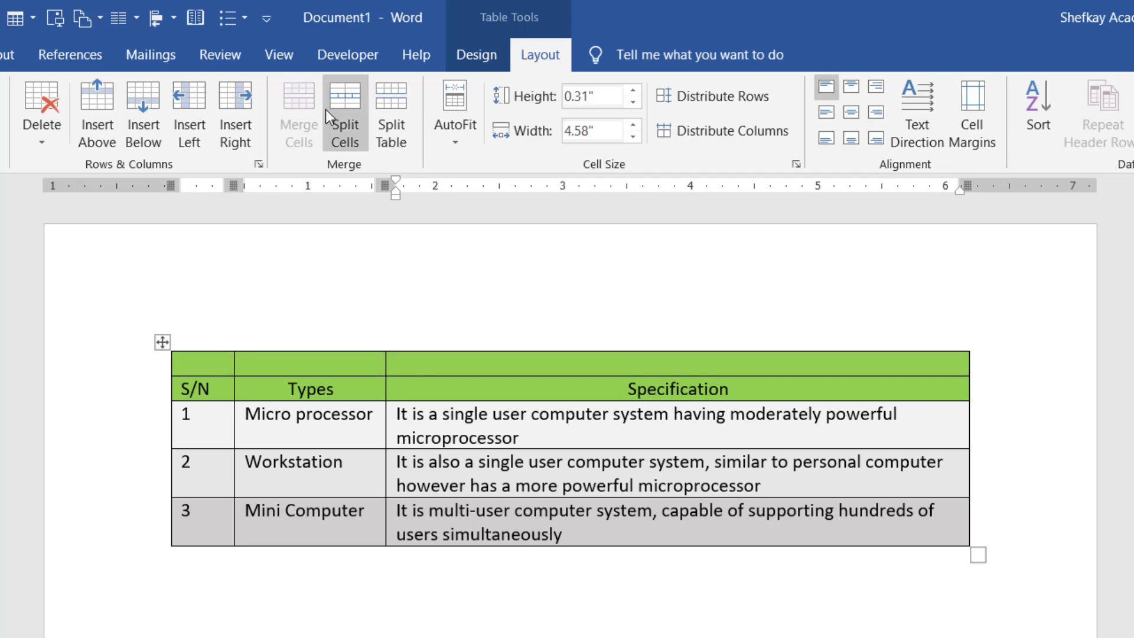
pyautogui.click(392, 113)
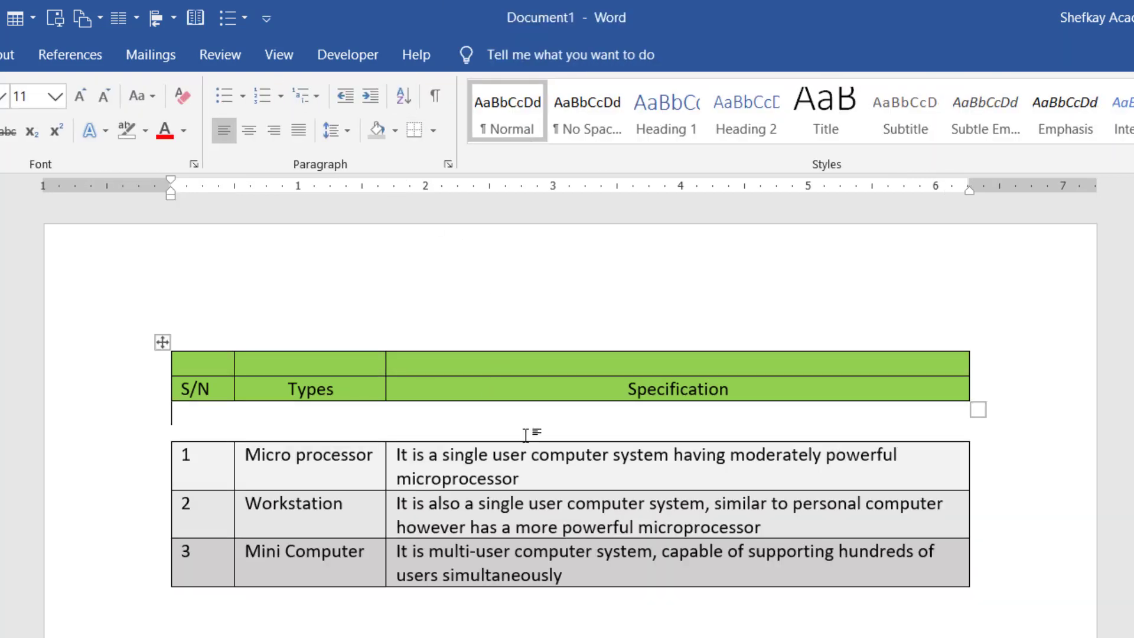
pyautogui.doubleClick(354, 463)
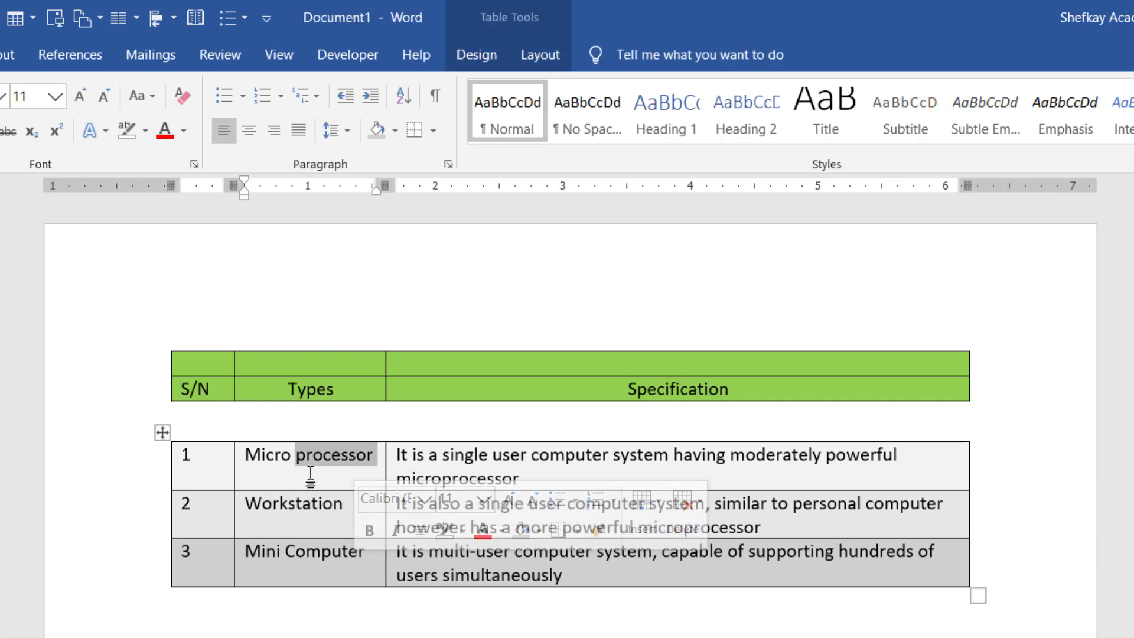
pyautogui.click(336, 387)
pyautogui.click(541, 56)
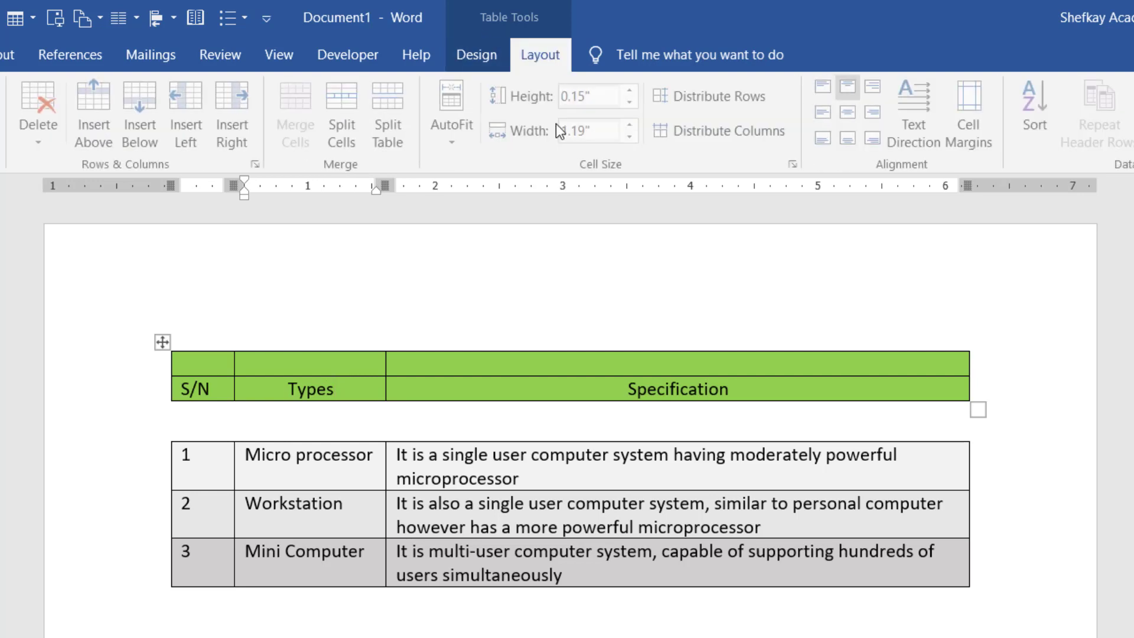
# - Try splitting a Workstation cell into two columns, then undo it
pyautogui.click(473, 511)
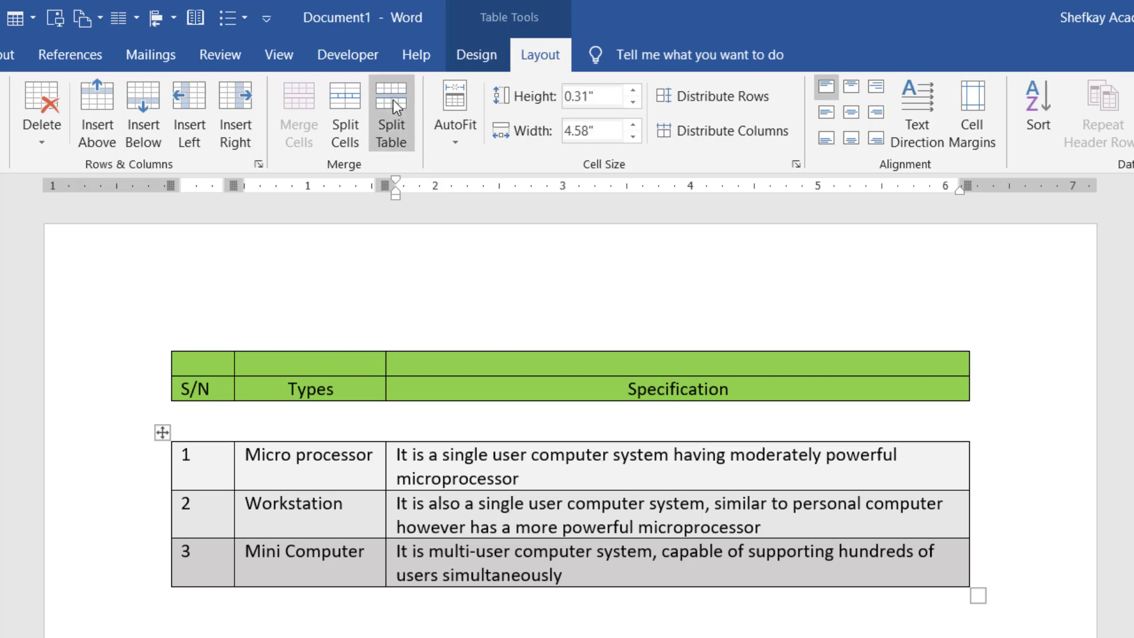
pyautogui.click(357, 124)
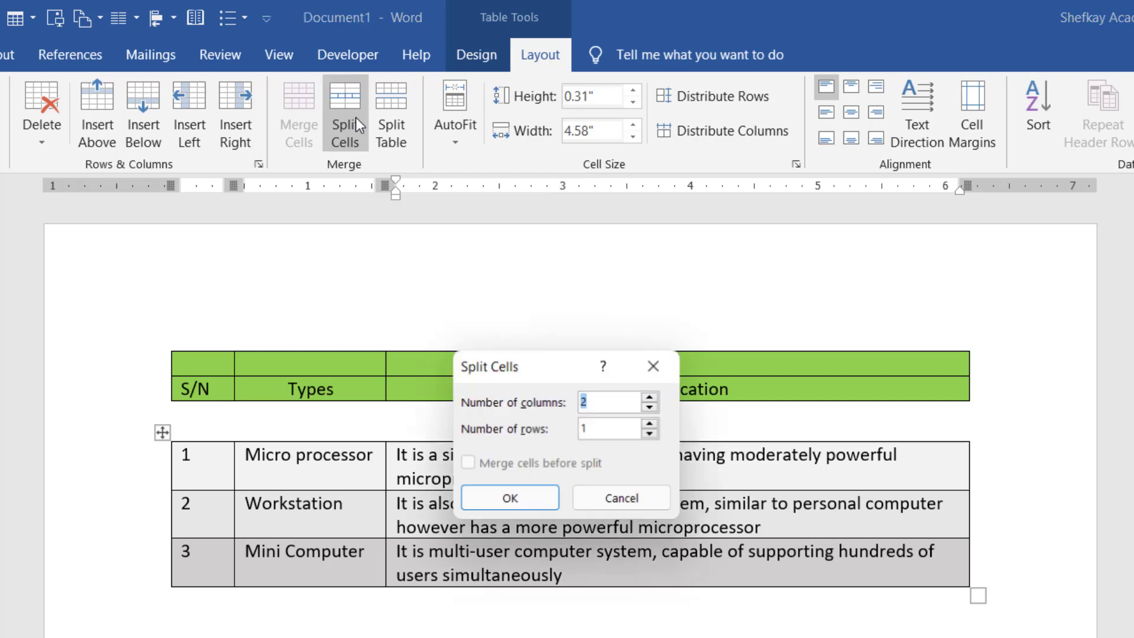
pyautogui.click(508, 501)
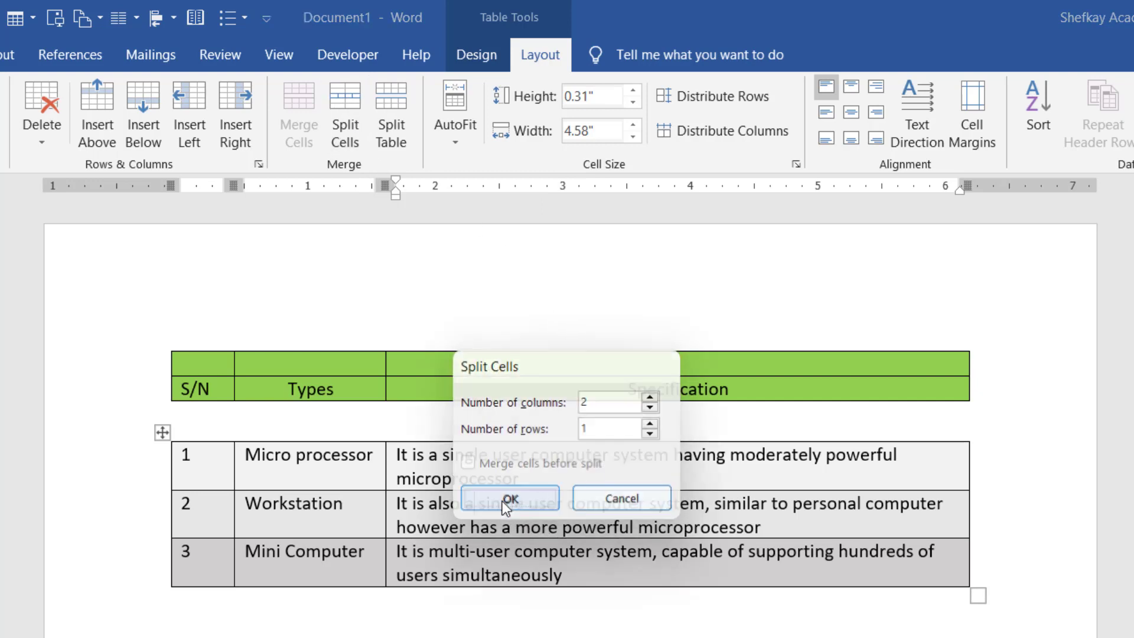
pyautogui.click(733, 544)
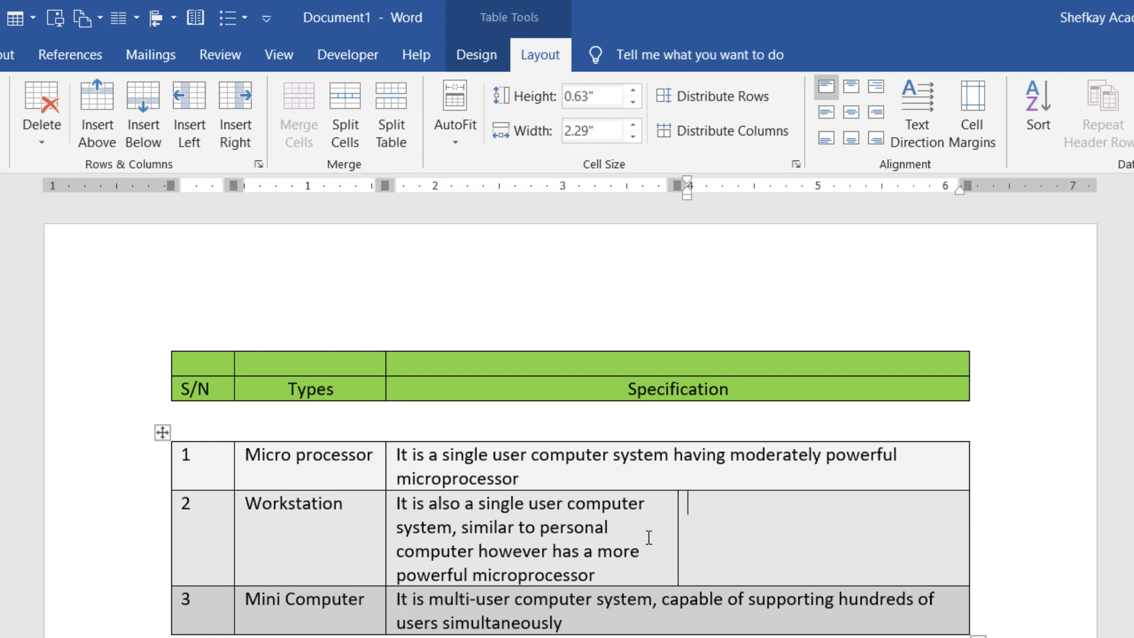
pyautogui.hotkey('ctrl', 'z')
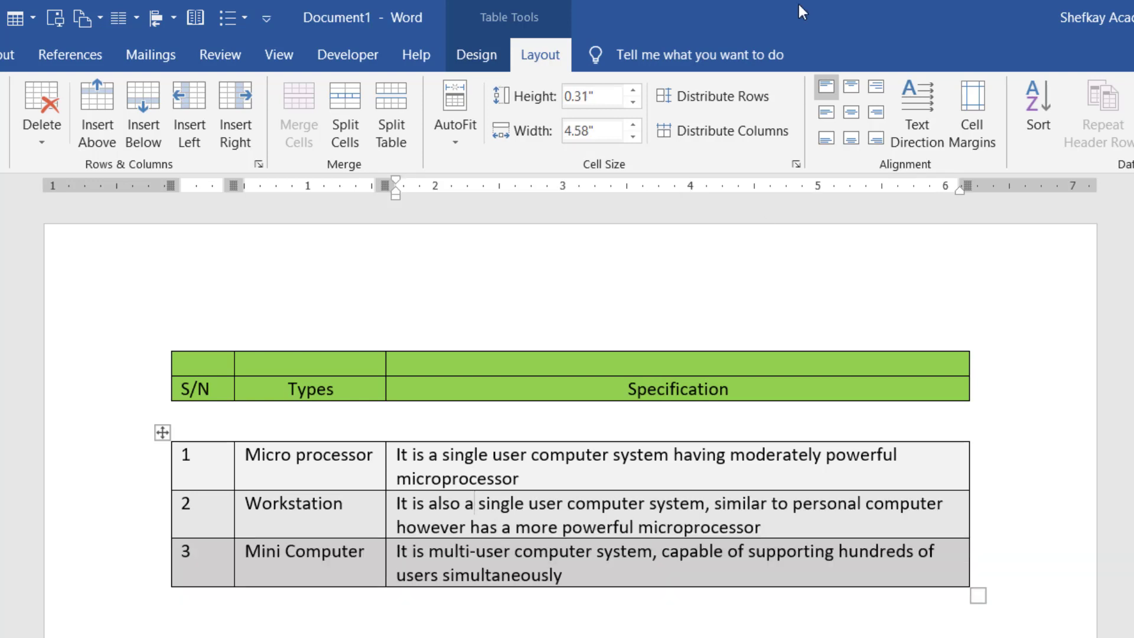
# - Split off the Workstation and Mini Computer rows as separate tables, then switch to Chrome
pyautogui.click(389, 106)
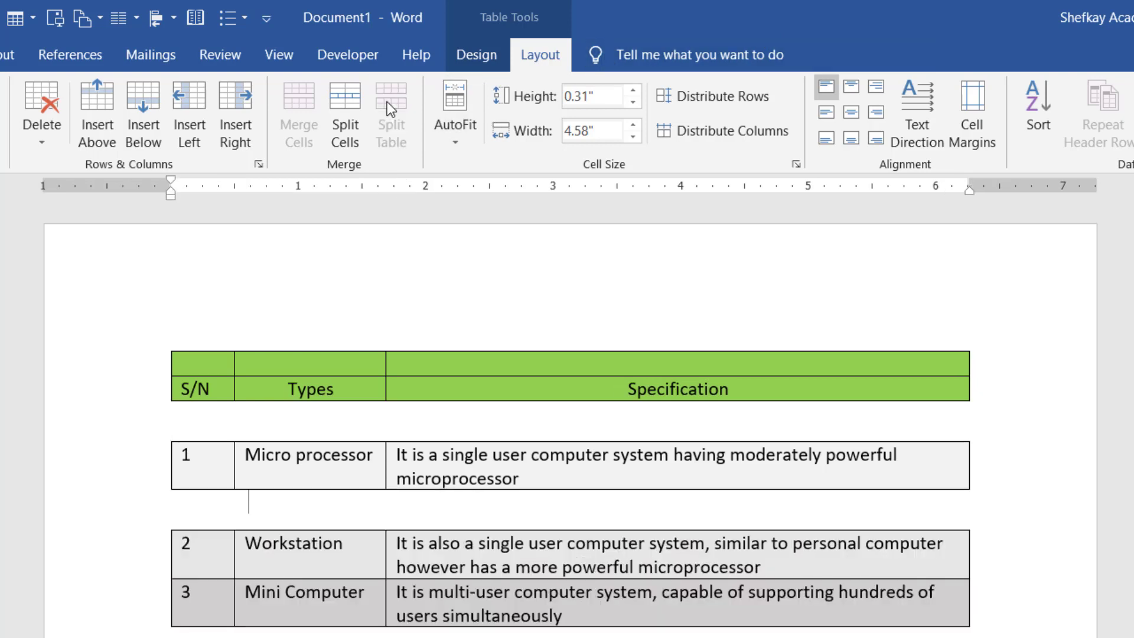
pyautogui.click(586, 593)
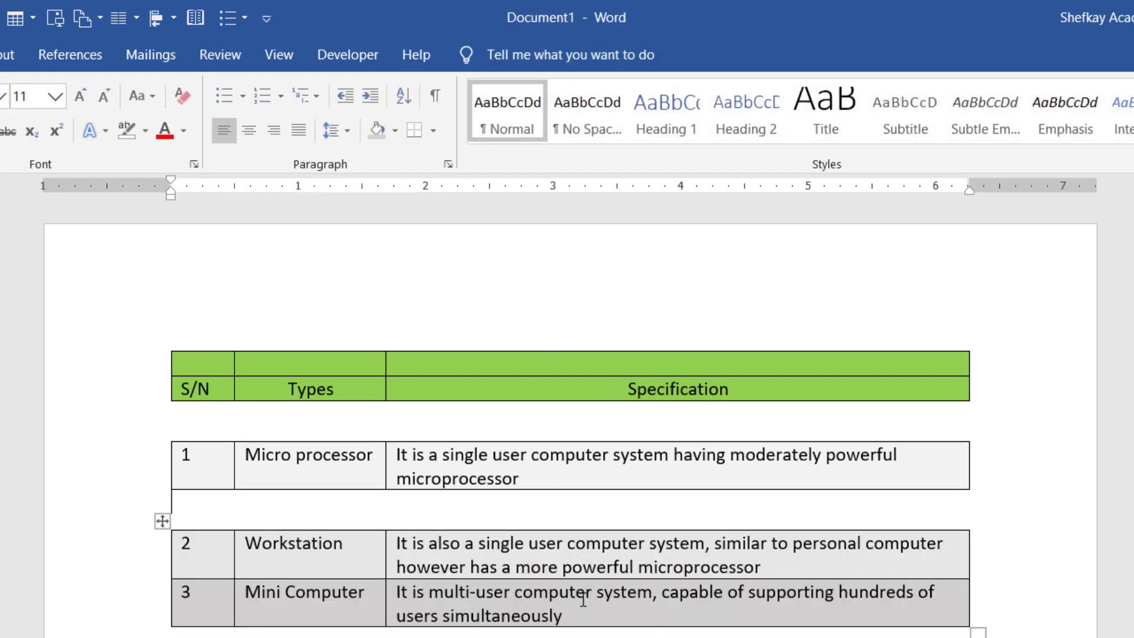
pyautogui.click(394, 113)
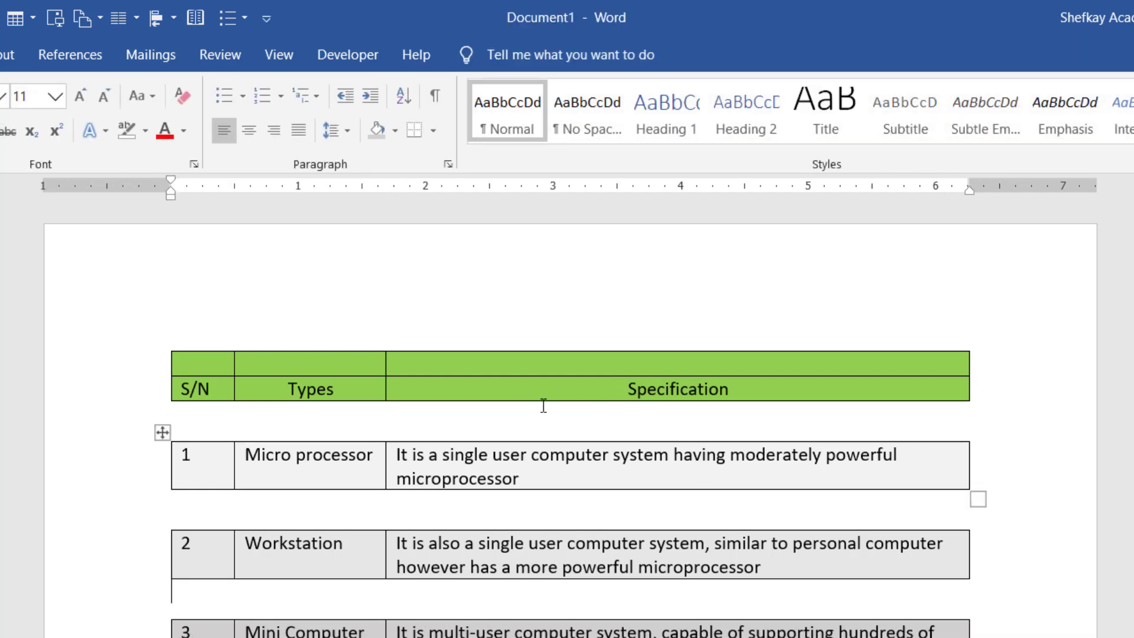
pyautogui.click(501, 367)
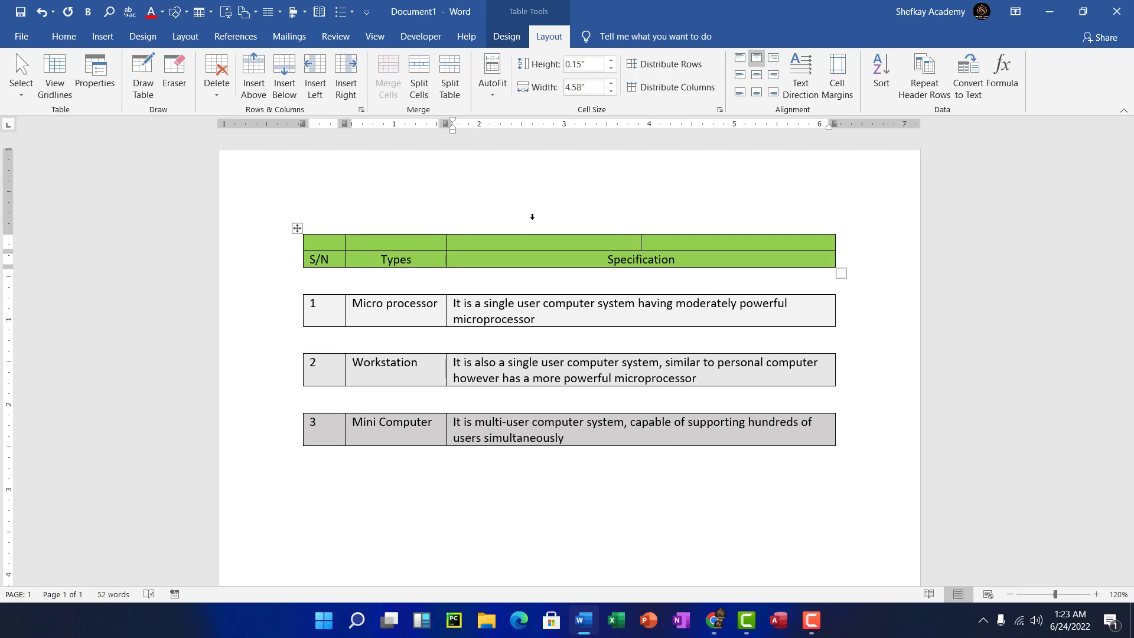
pyautogui.hotkey('alt', 'Tab')
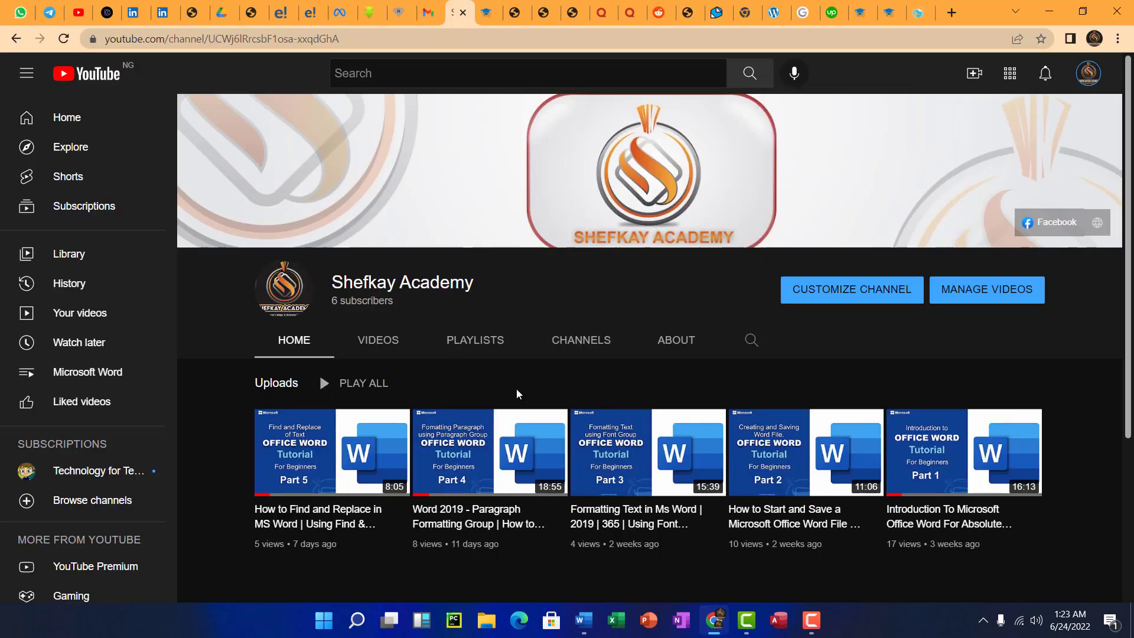